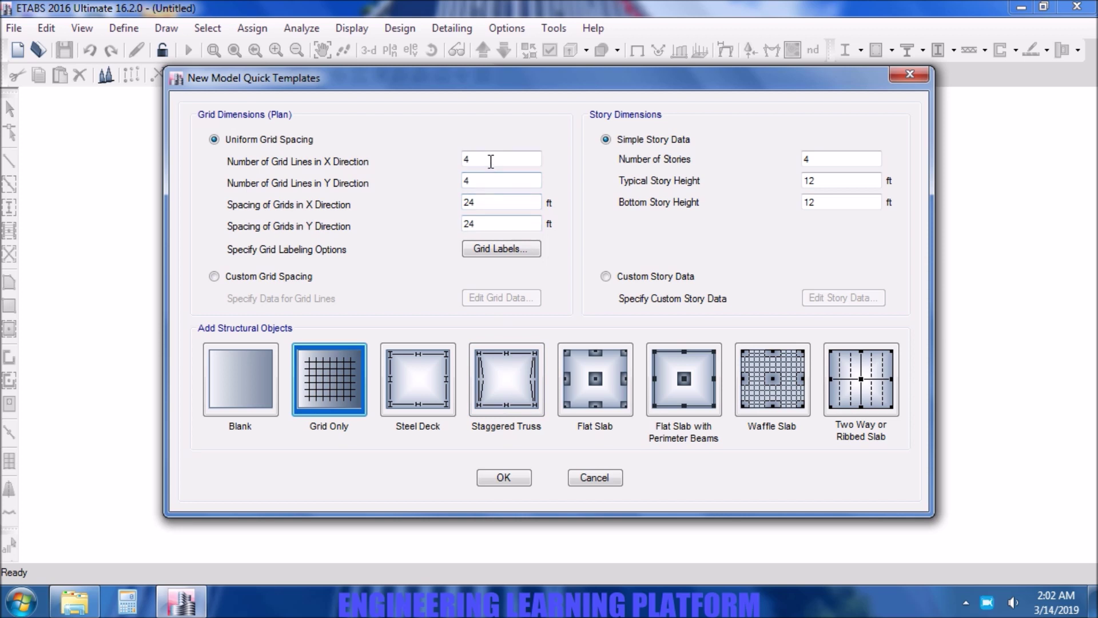
Step: Set the uniform grid to 6 lines in the X direction with 18 ft spacing in both X and Y
text(6)
double_click(518, 197)
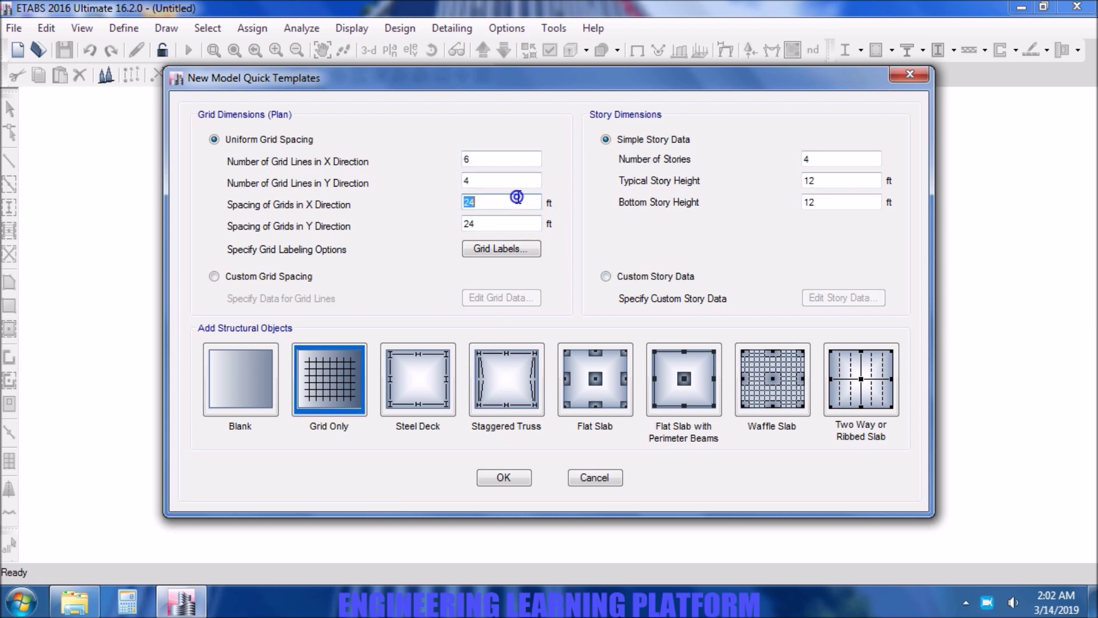
text(18)
double_click(507, 225)
text(18)
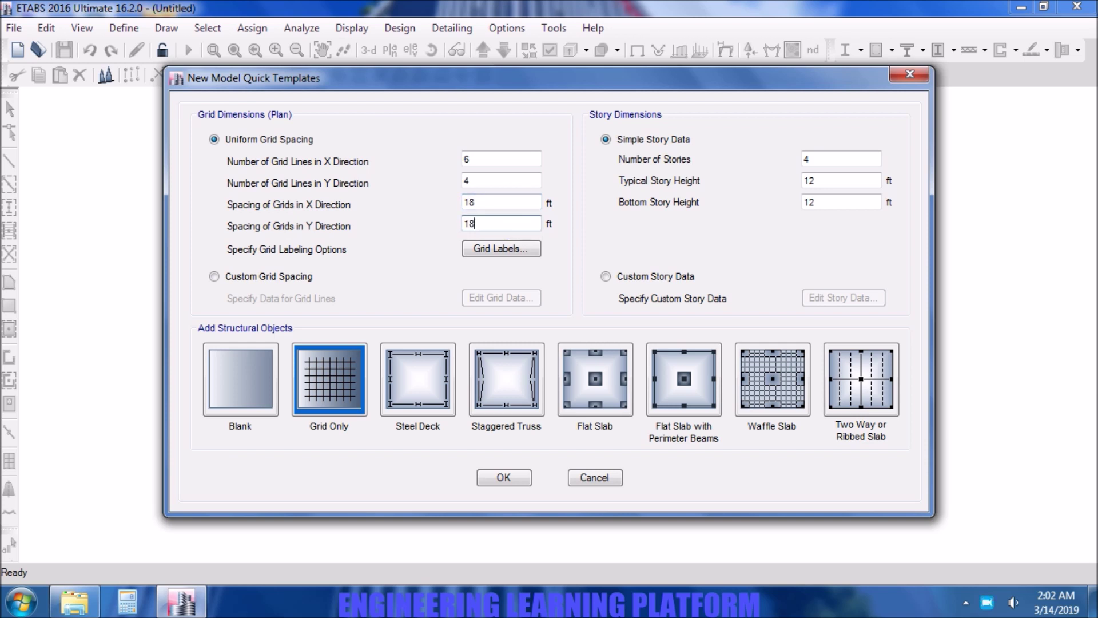
Step: Set the story data to 2 stories with typical and bottom story heights of 10 ft
double_click(852, 156)
text(2)
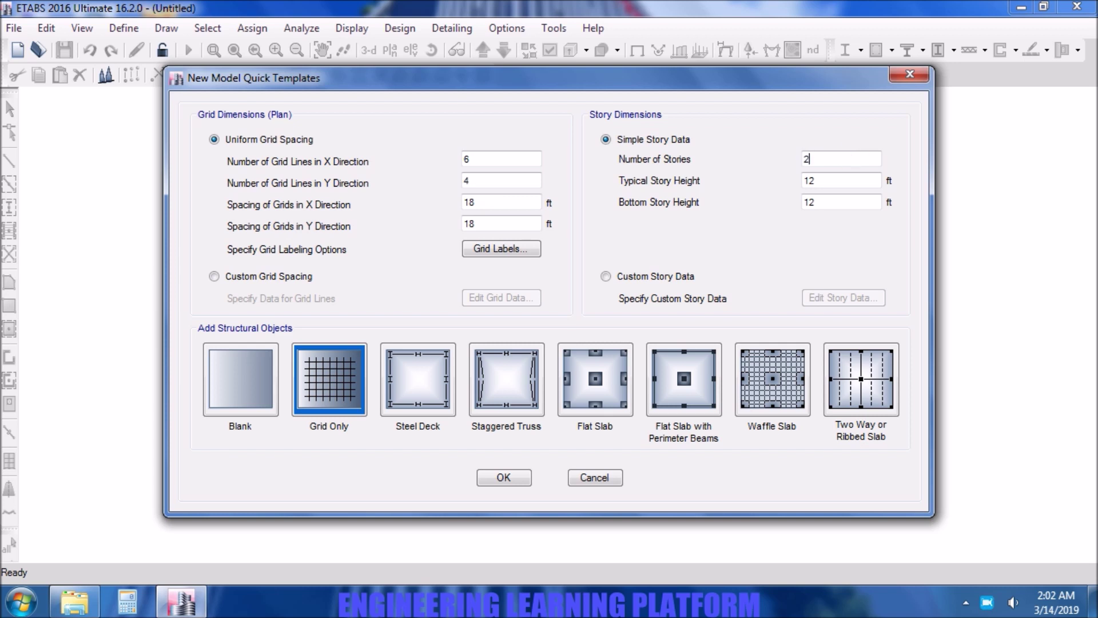
double_click(853, 182)
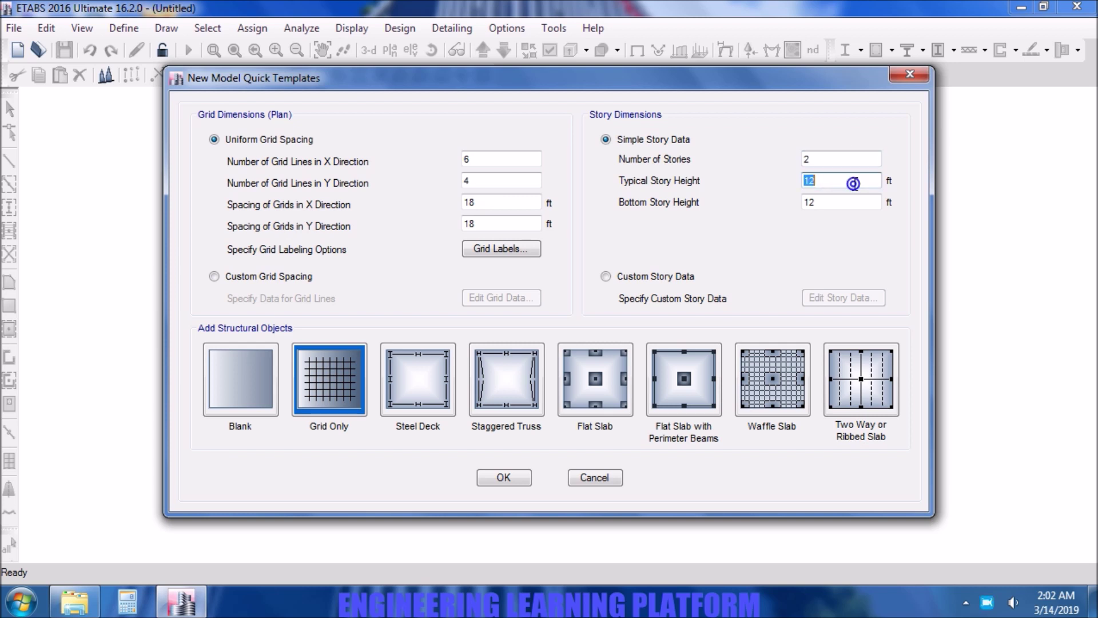
text(10)
double_click(848, 201)
text(10)
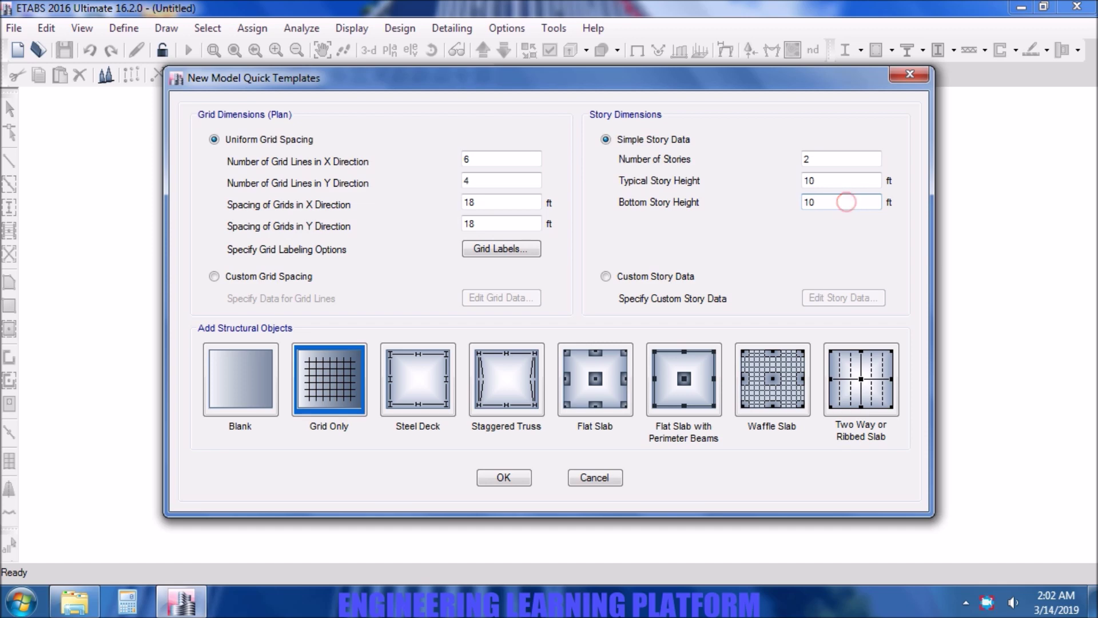
Step: Create the grid-only model and close the 3D window, leaving only the plan view
click(525, 470)
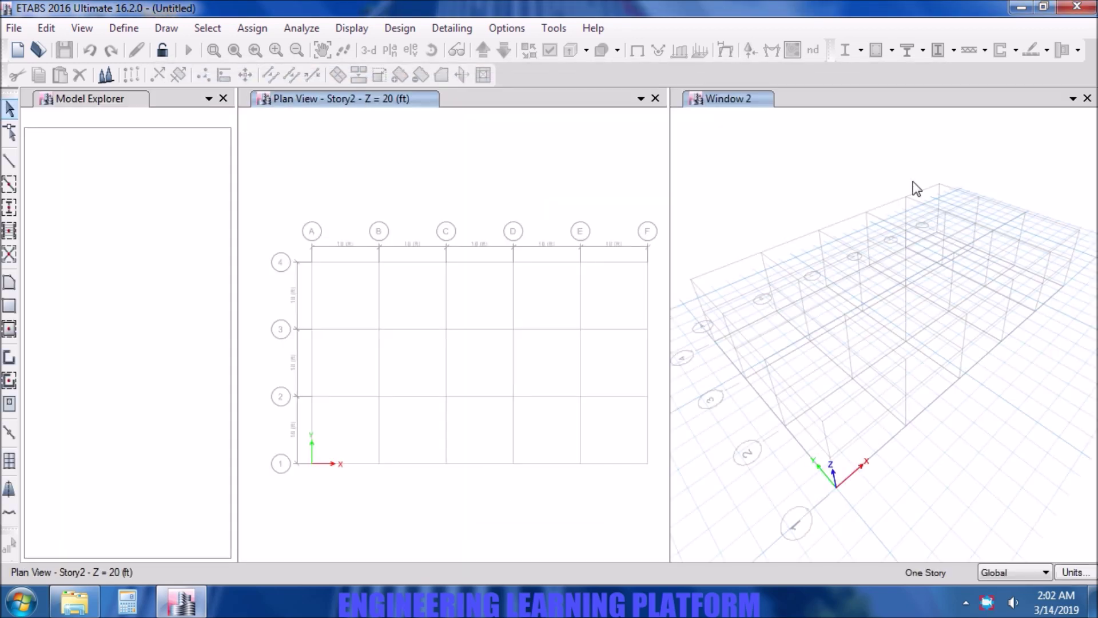
click(1087, 99)
mouse_move(749, 266)
middle_down()
mouse_move(730, 233)
mouse_move(752, 246)
middle_up()
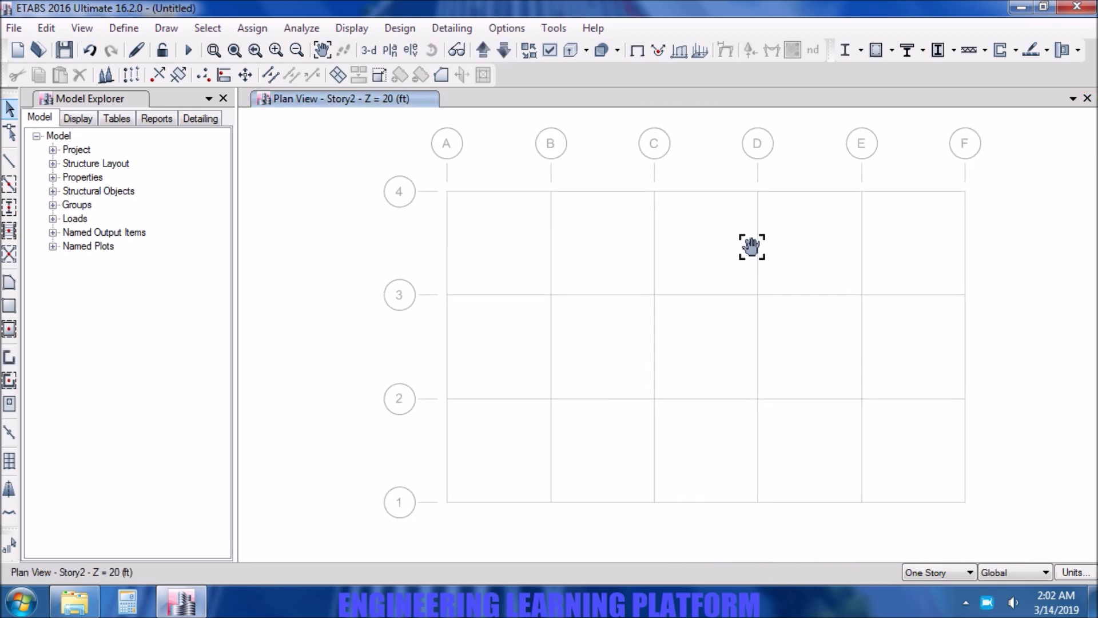
Step: Review the 4000Psi concrete material's properties and its design compressive strength in the material definitions
click(117, 28)
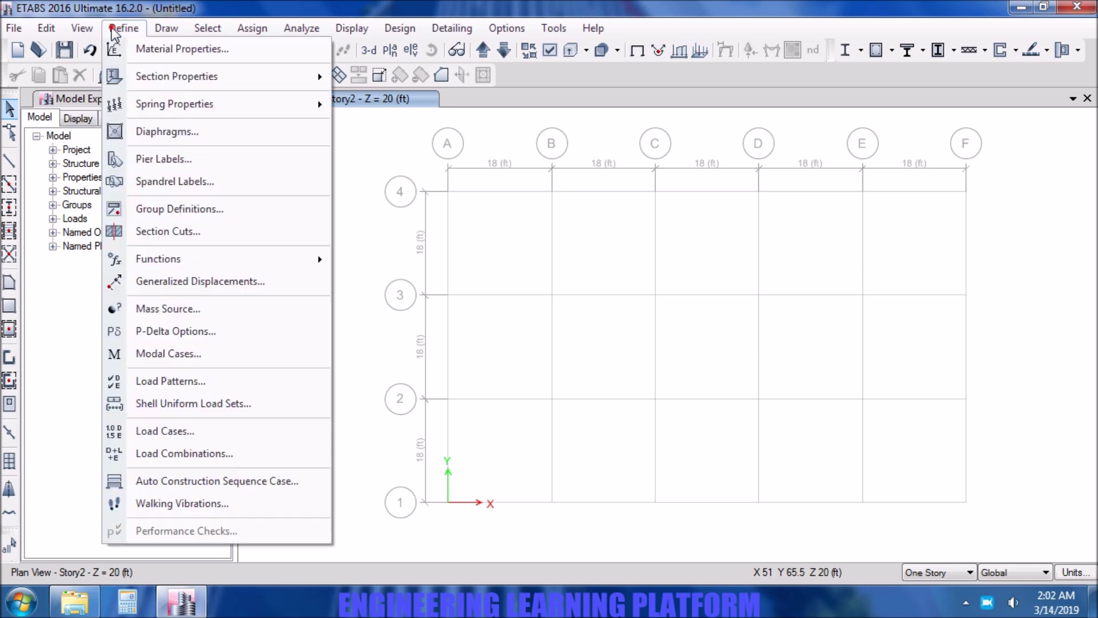
click(143, 53)
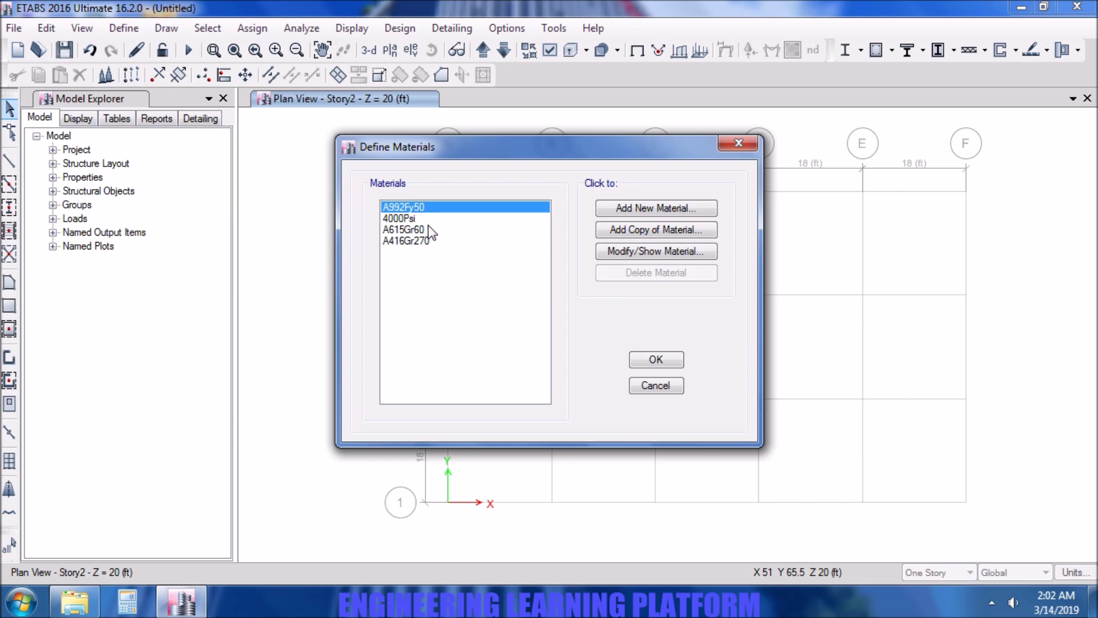
click(428, 220)
click(618, 250)
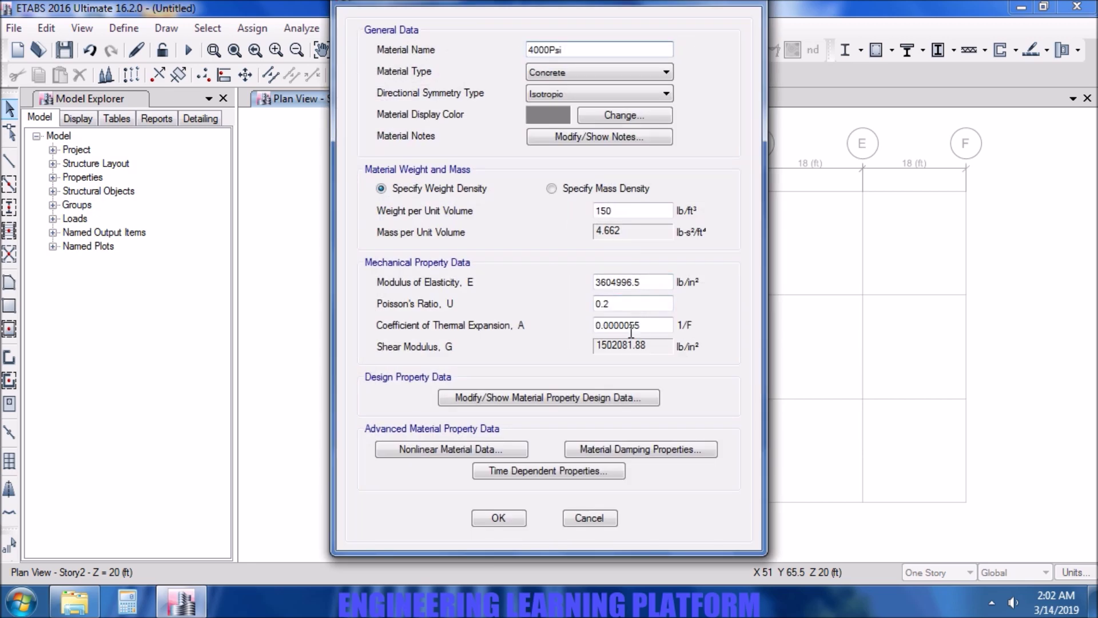
click(602, 396)
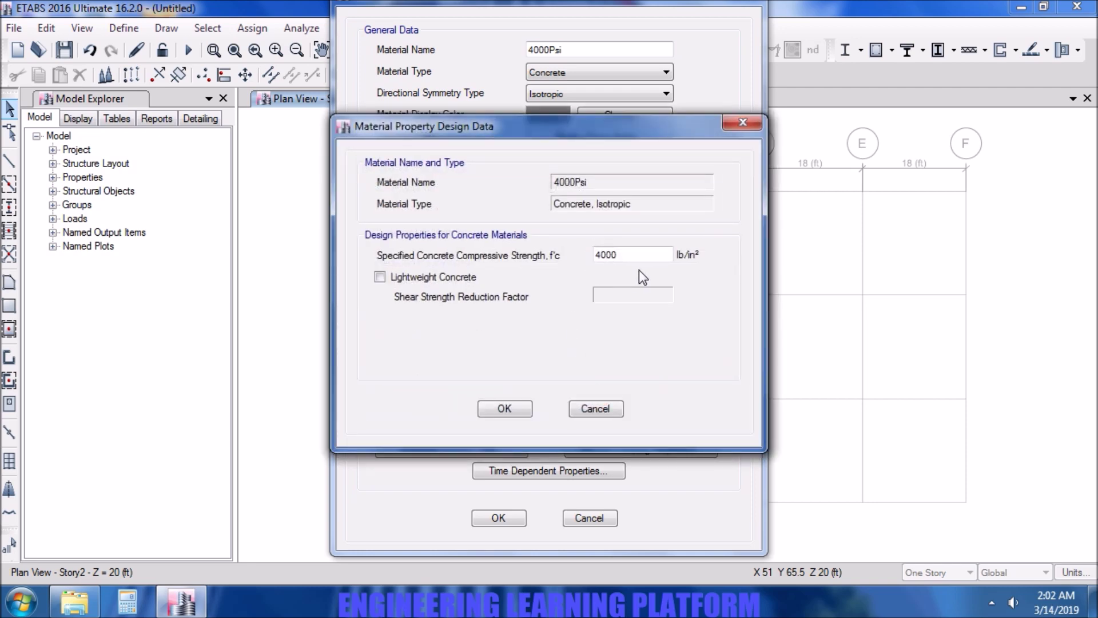
click(517, 406)
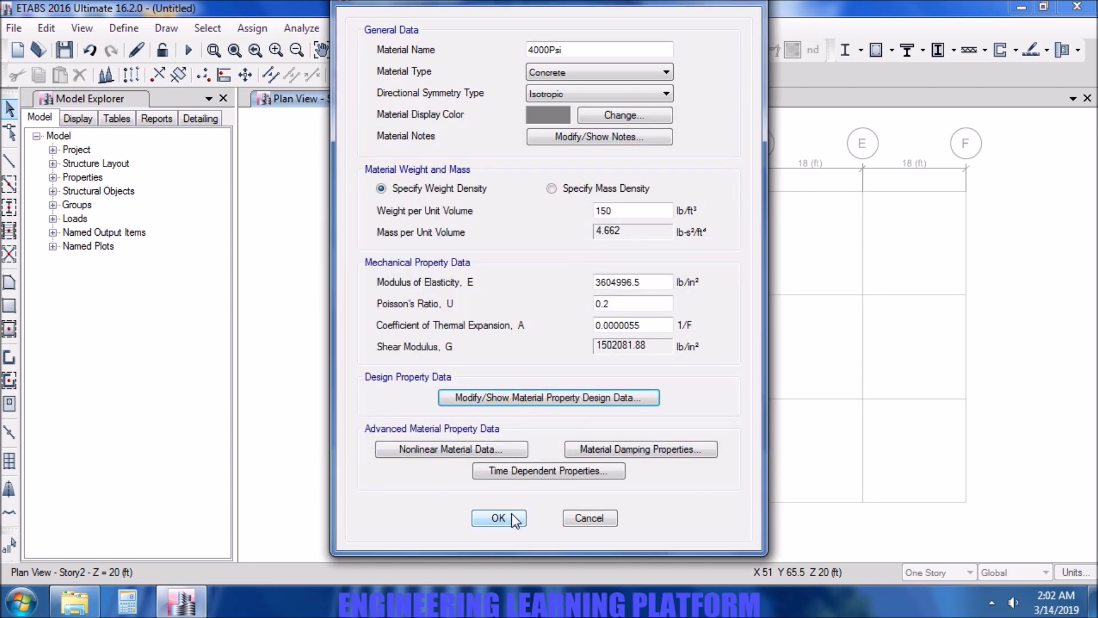
click(511, 513)
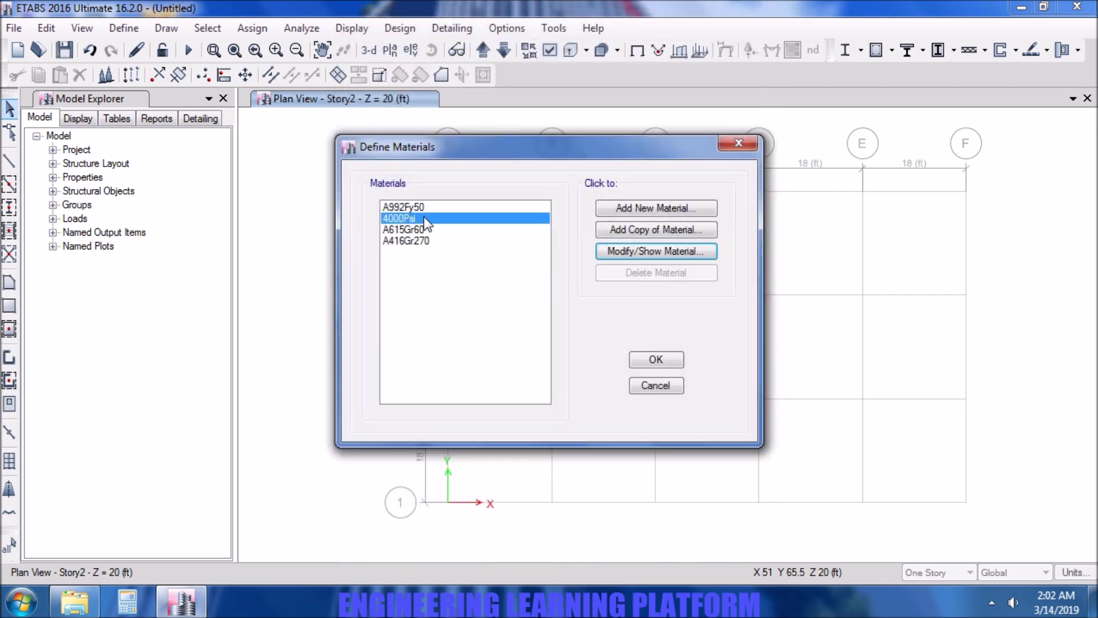
Step: Review the A615Gr60 rebar material's yield and tensile strength design data, and close the material definitions
click(427, 230)
click(640, 255)
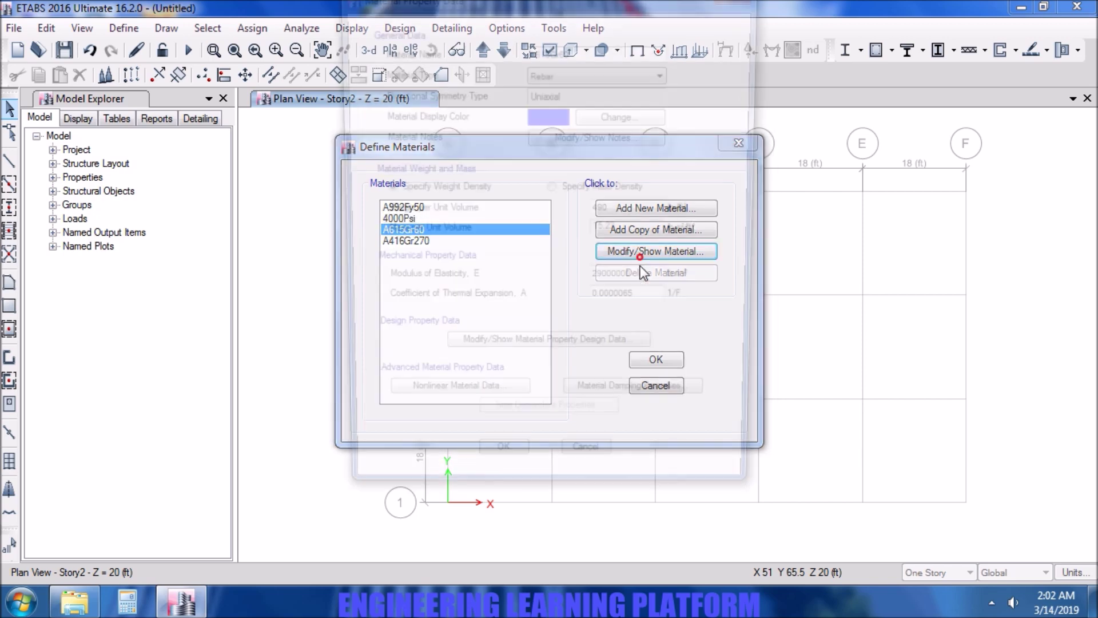
click(581, 355)
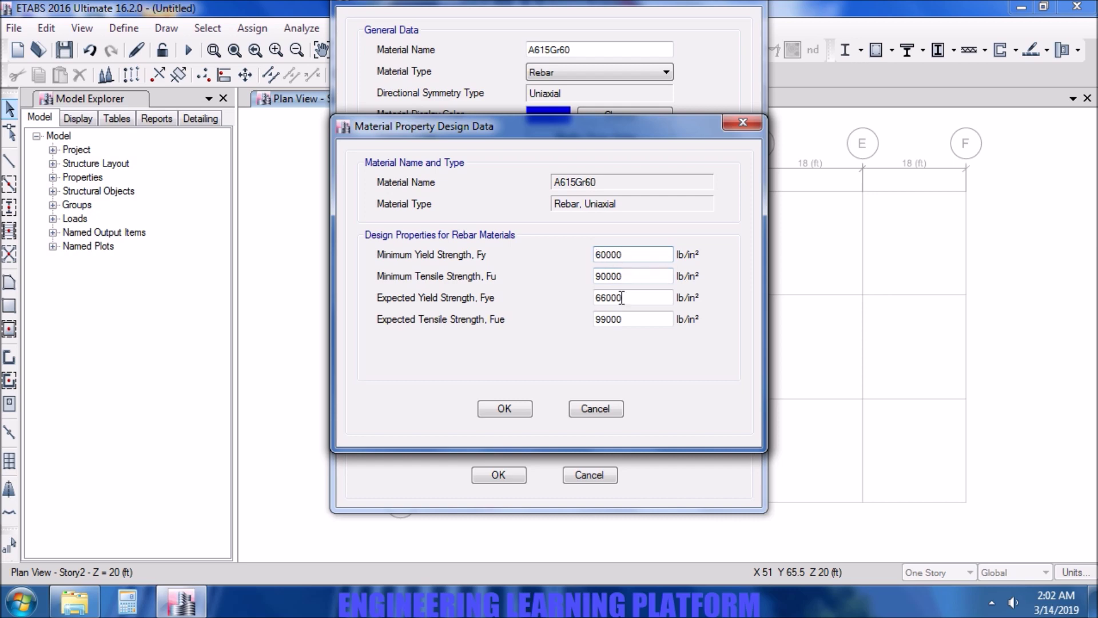
click(504, 408)
click(501, 470)
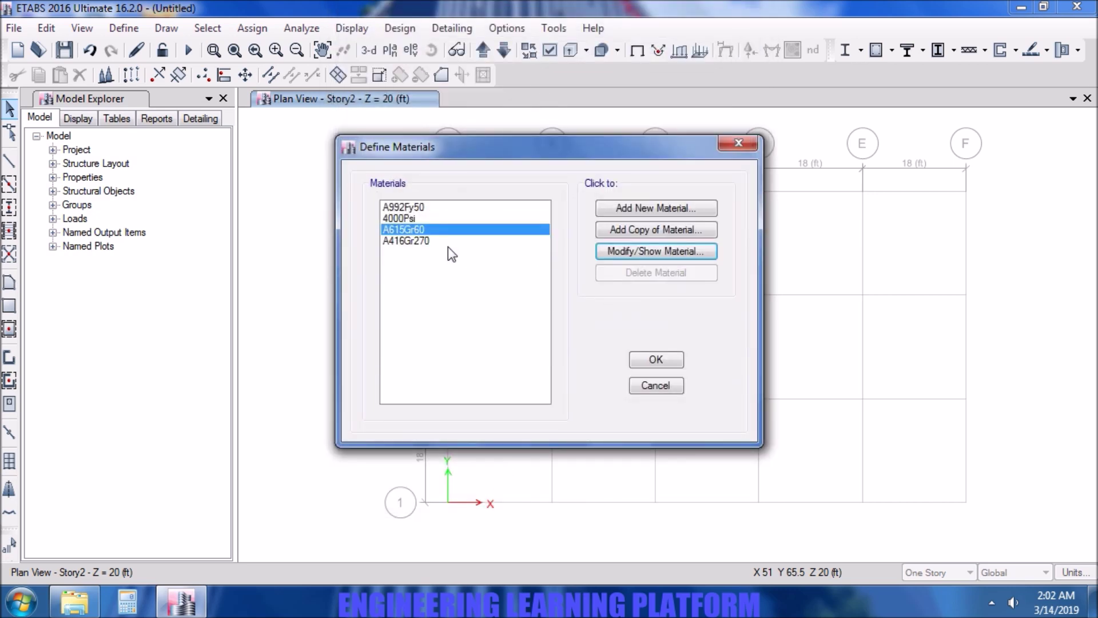
click(649, 359)
Step: Delete all removable predefined frame sections in bulk from the frame properties list
click(124, 28)
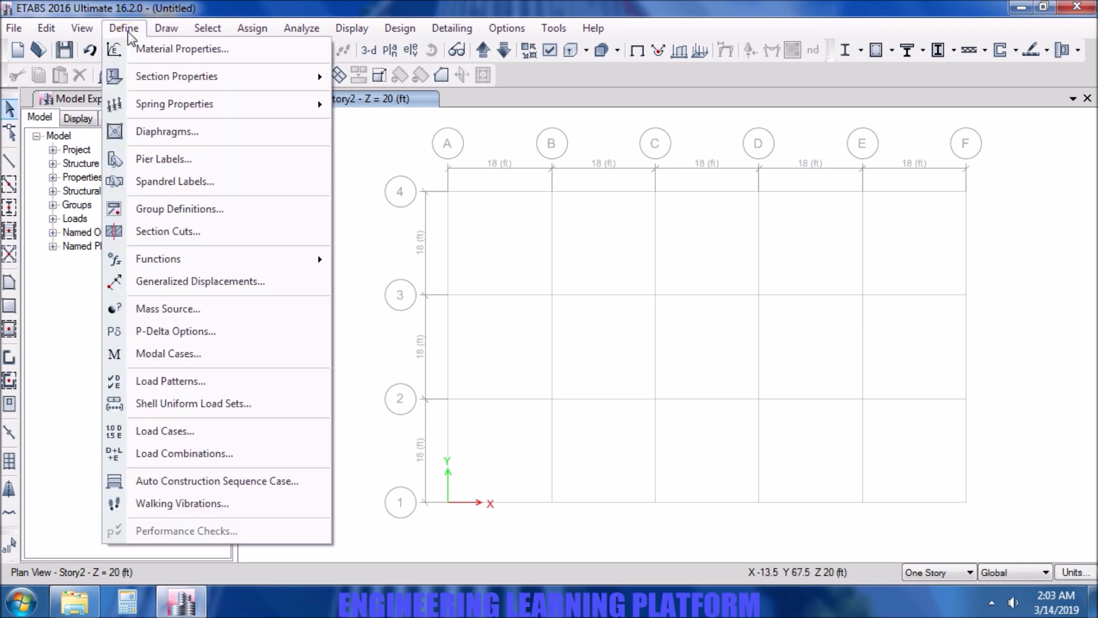
mouse_move(143, 74)
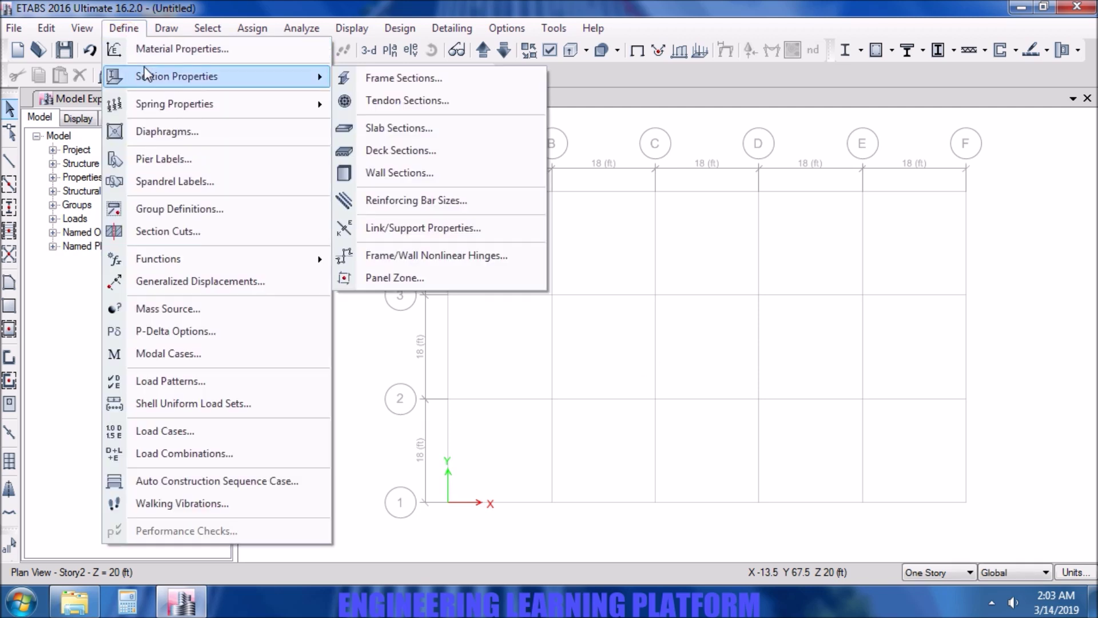
click(378, 82)
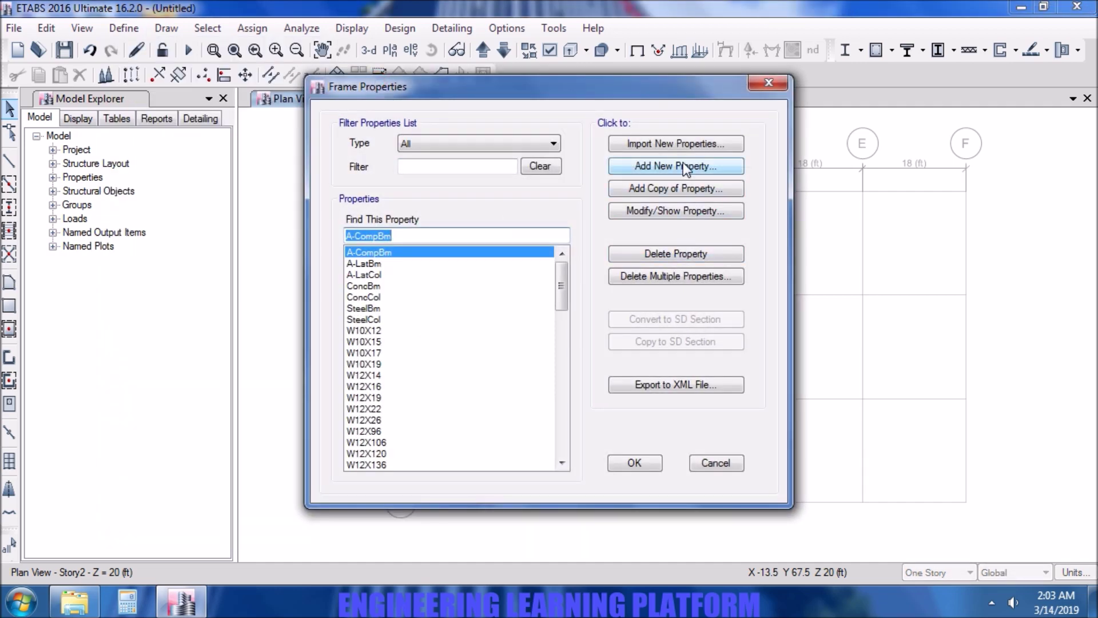
click(685, 271)
drag(504, 222, 562, 449)
click(566, 431)
drag(517, 223, 518, 401)
click(519, 430)
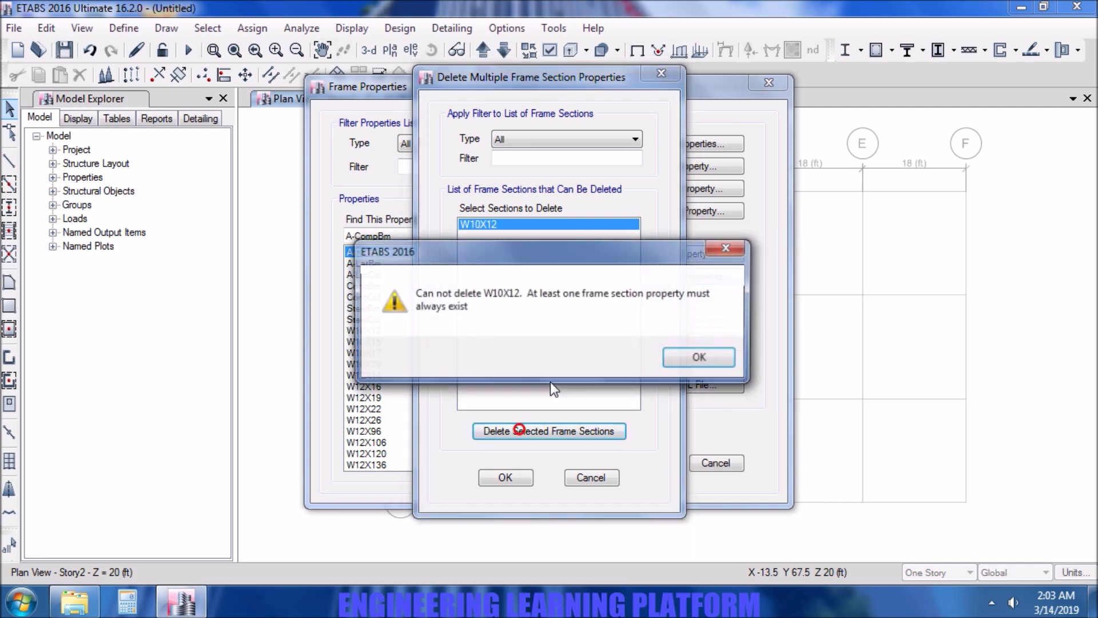
click(702, 358)
click(506, 477)
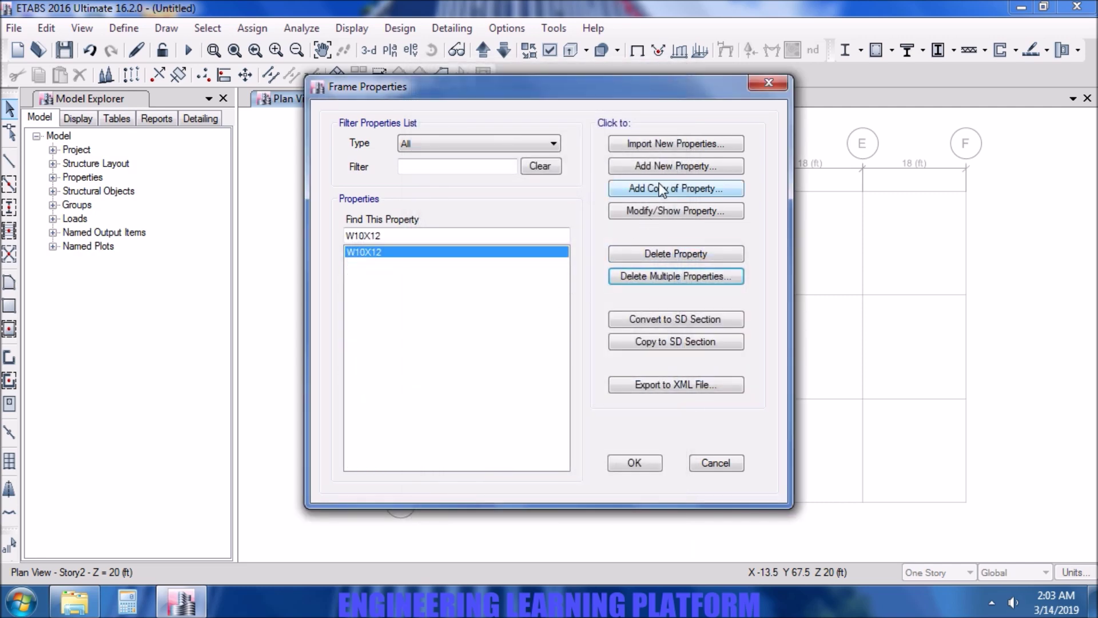
Step: Add a Section Designer frame property named C12x12 with the Concrete Column design type
click(667, 165)
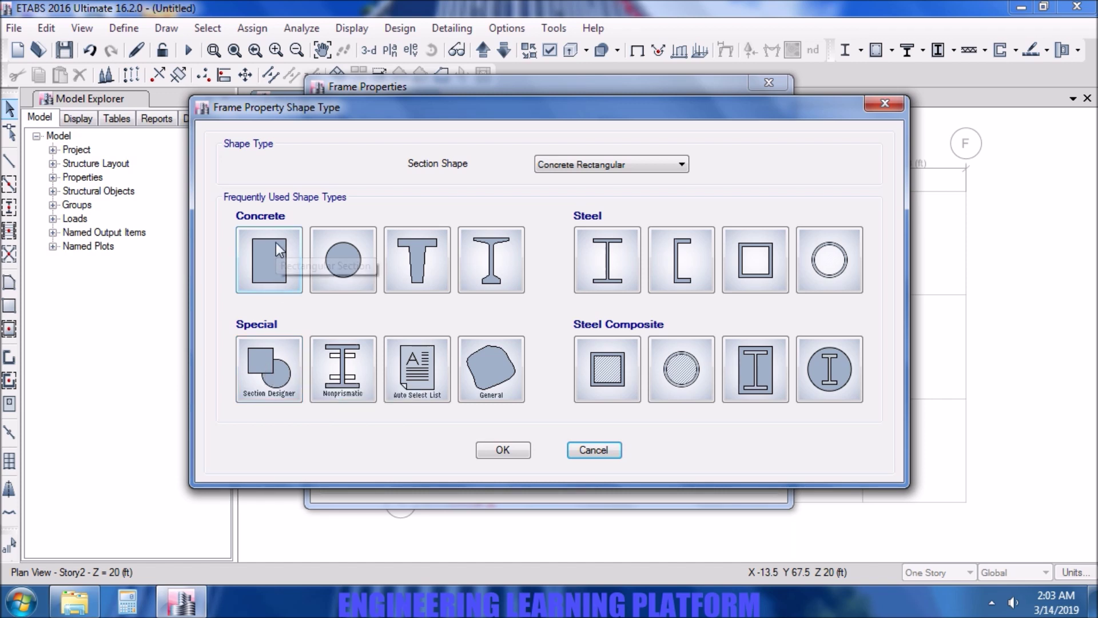
click(271, 381)
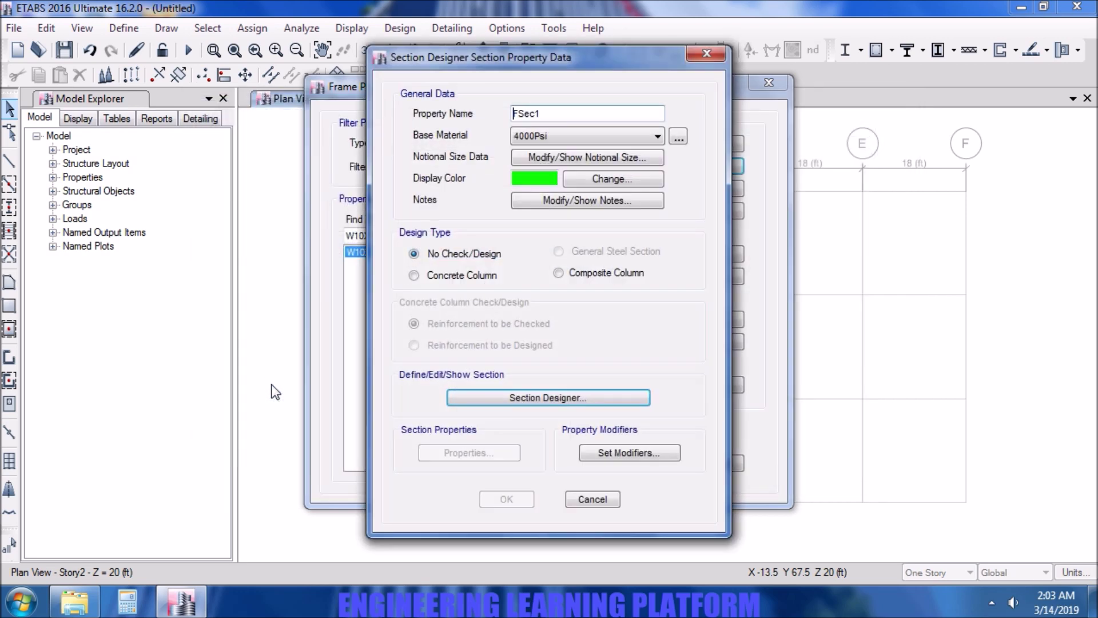
click(452, 276)
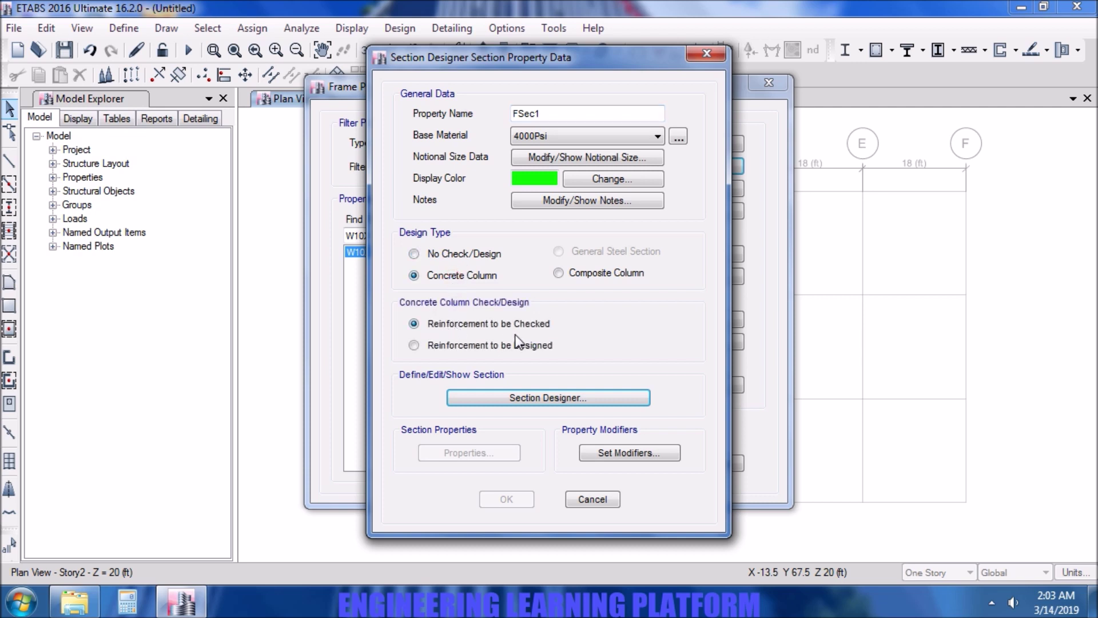
drag(582, 112, 409, 108)
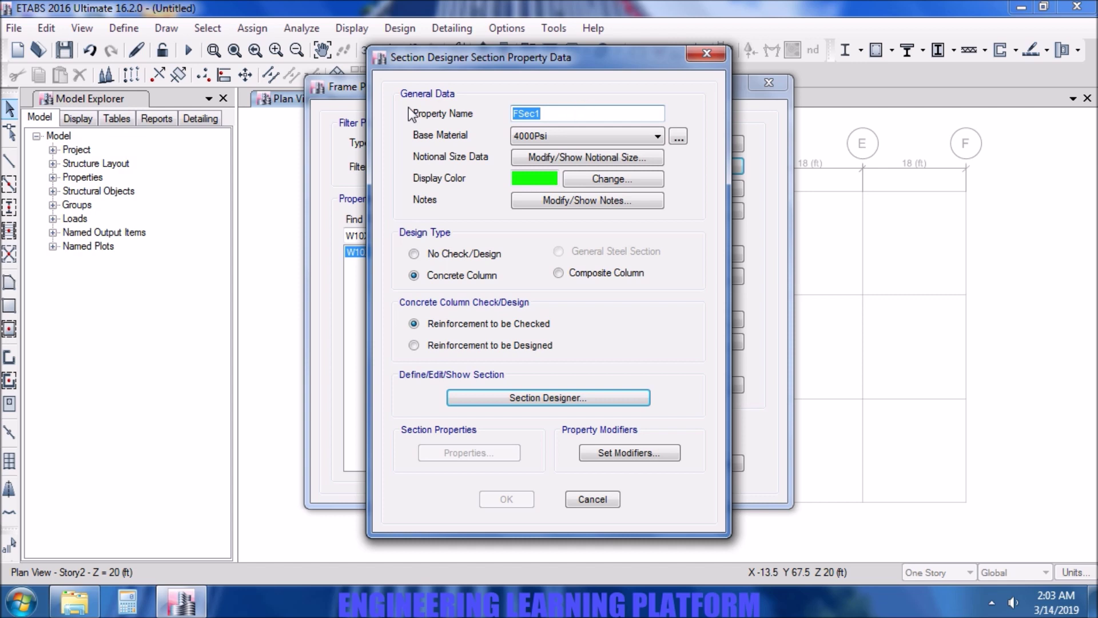
text(C12x12)
Step: Draw a rectangle centred at the origin in Section Designer for the column section
click(526, 402)
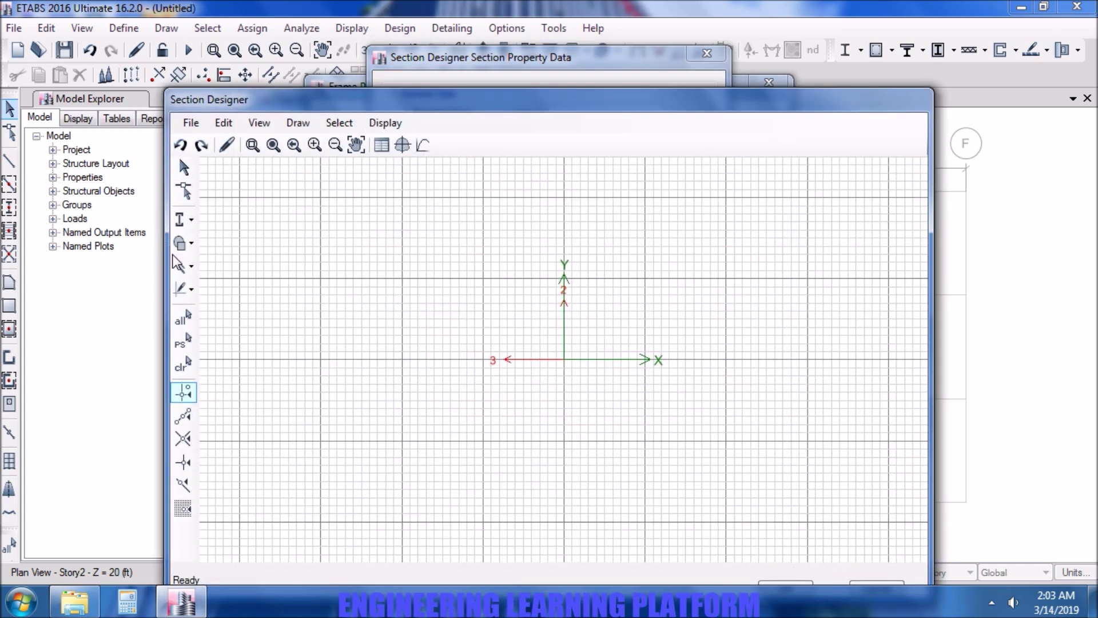
click(190, 245)
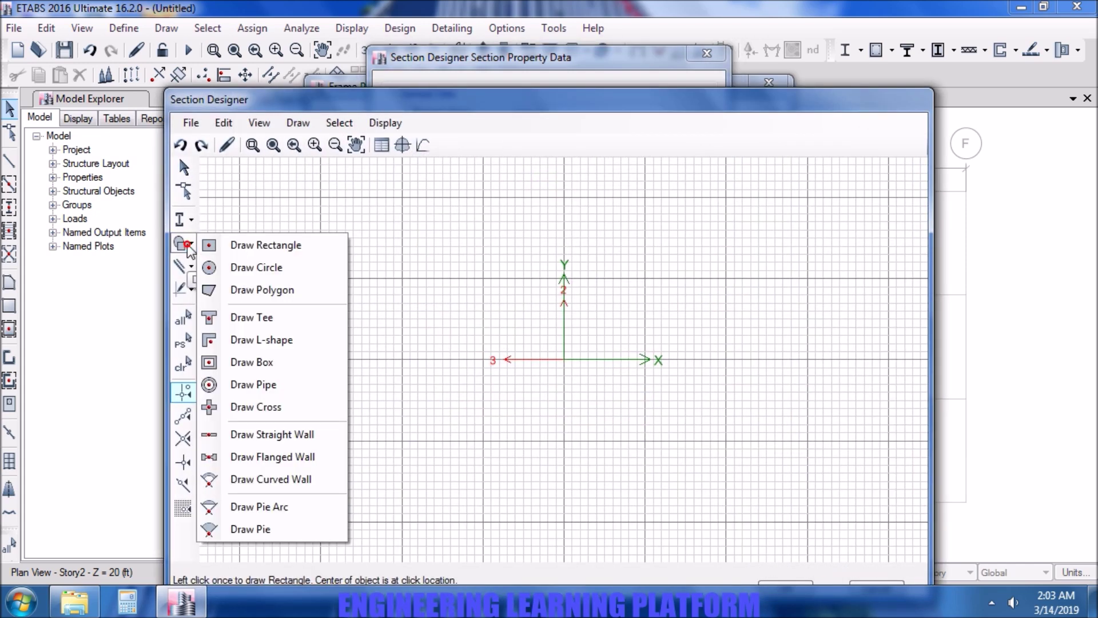
click(230, 244)
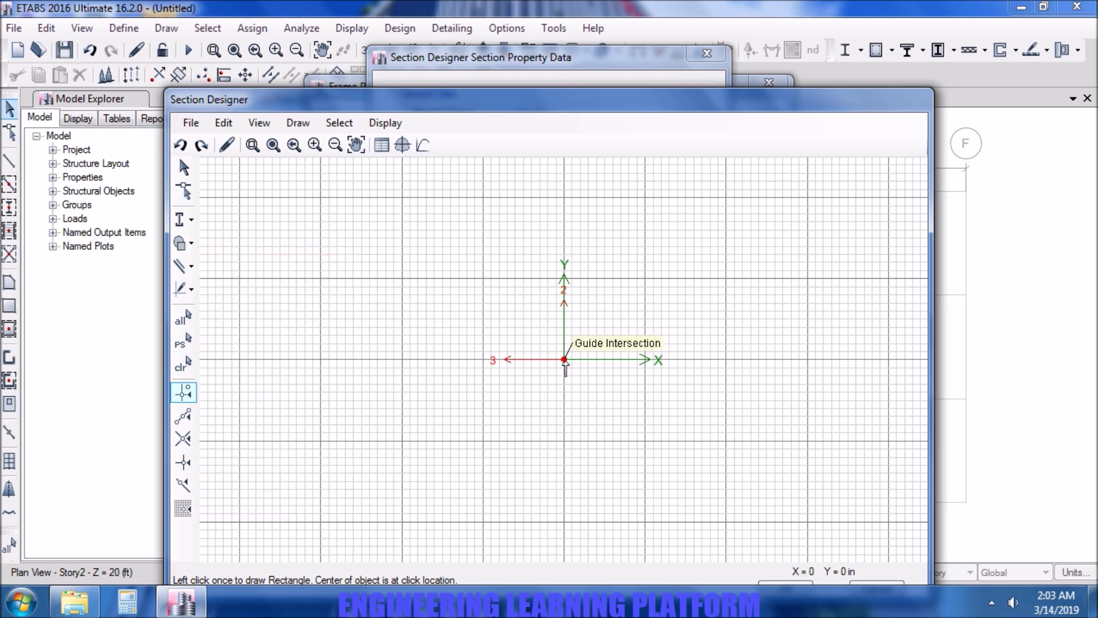
click(565, 361)
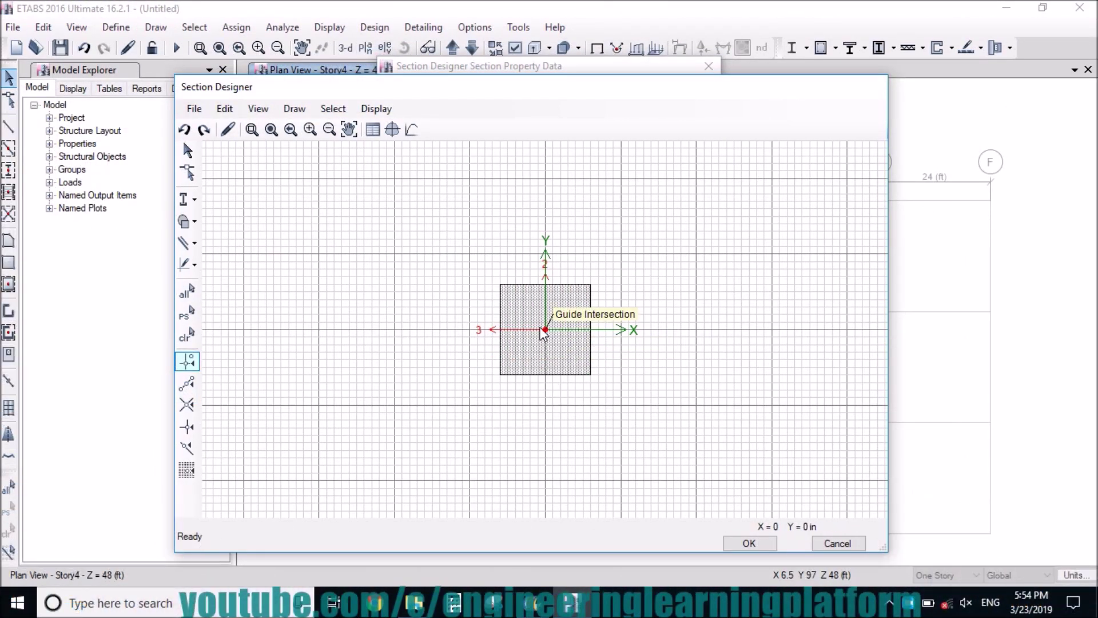
Step: Set the rectangle's height and width to 12 in
click(545, 337)
right_click(545, 337)
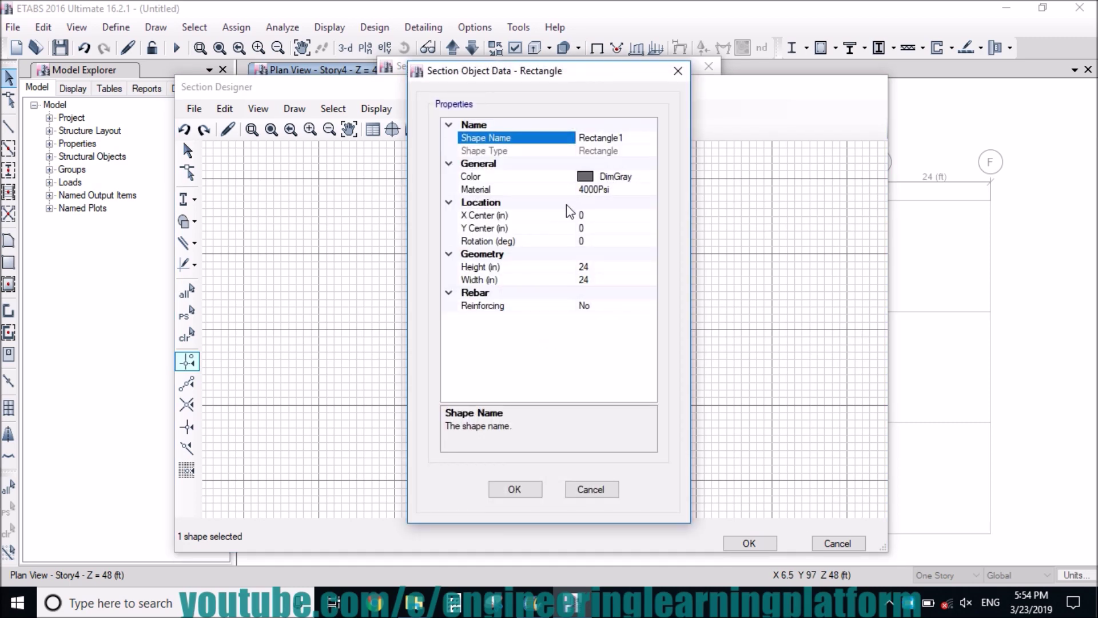
click(593, 267)
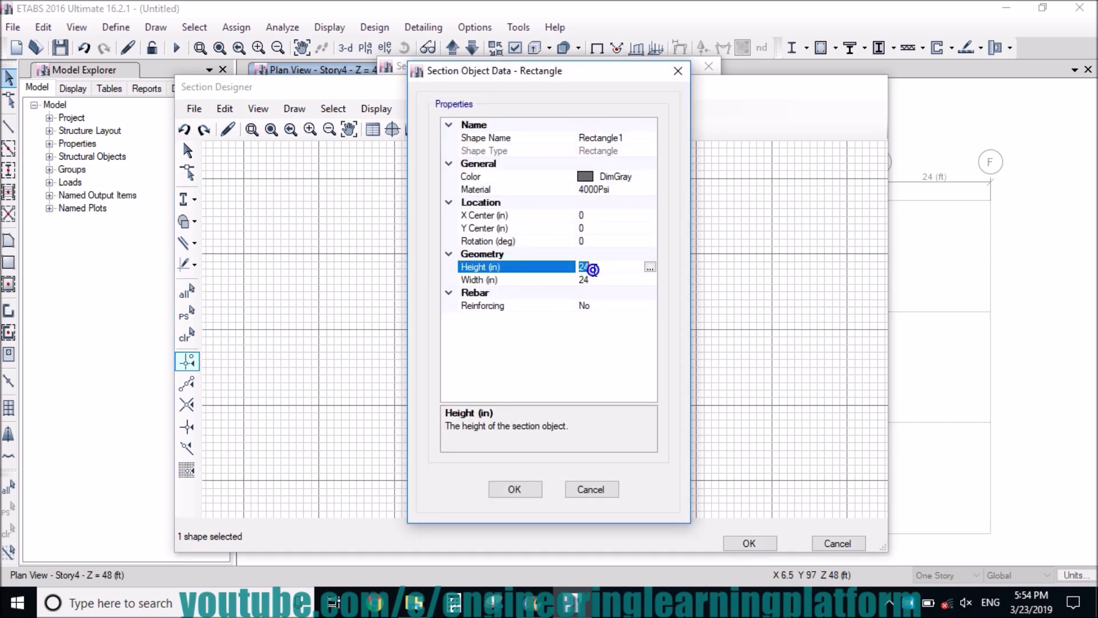
text(12)
click(593, 279)
text(12)
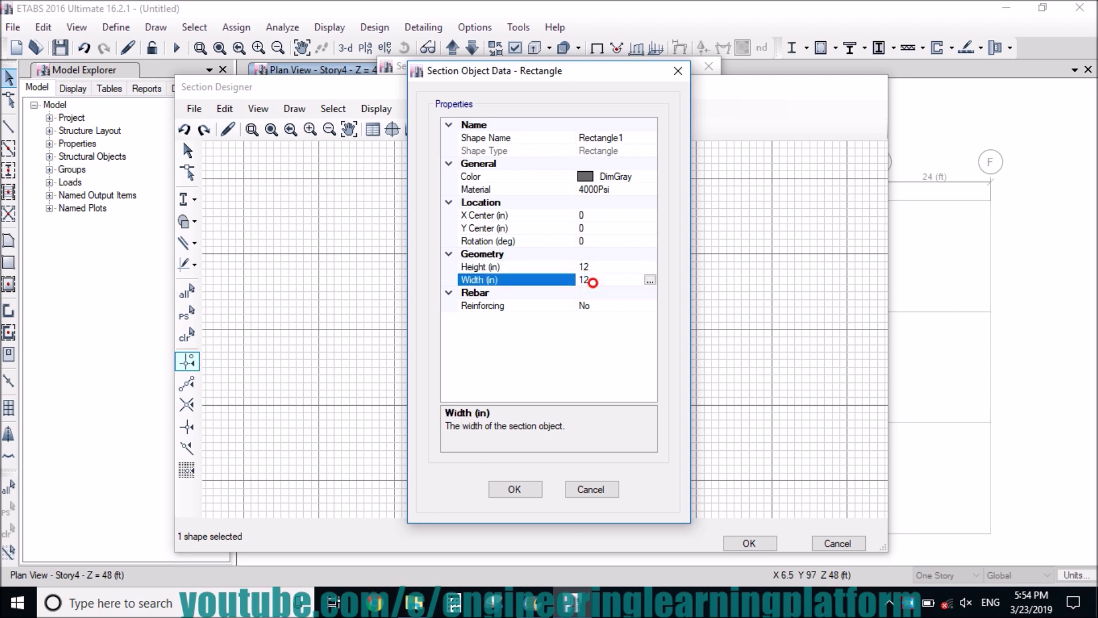
Step: Enable reinforcing for the rectangle and expand its rebar data
click(448, 204)
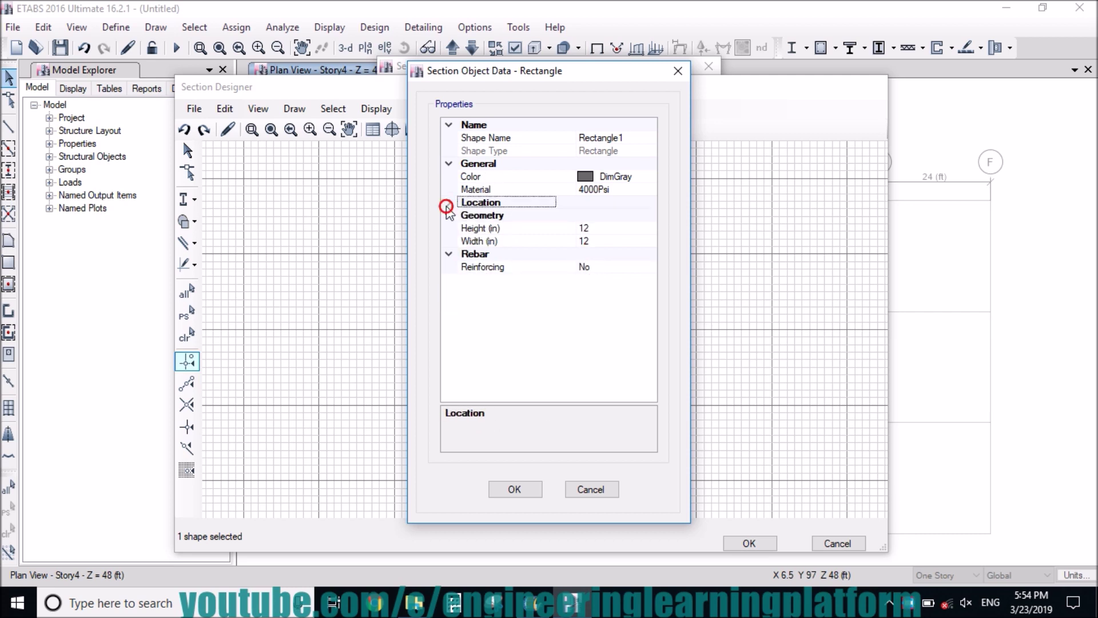
click(448, 215)
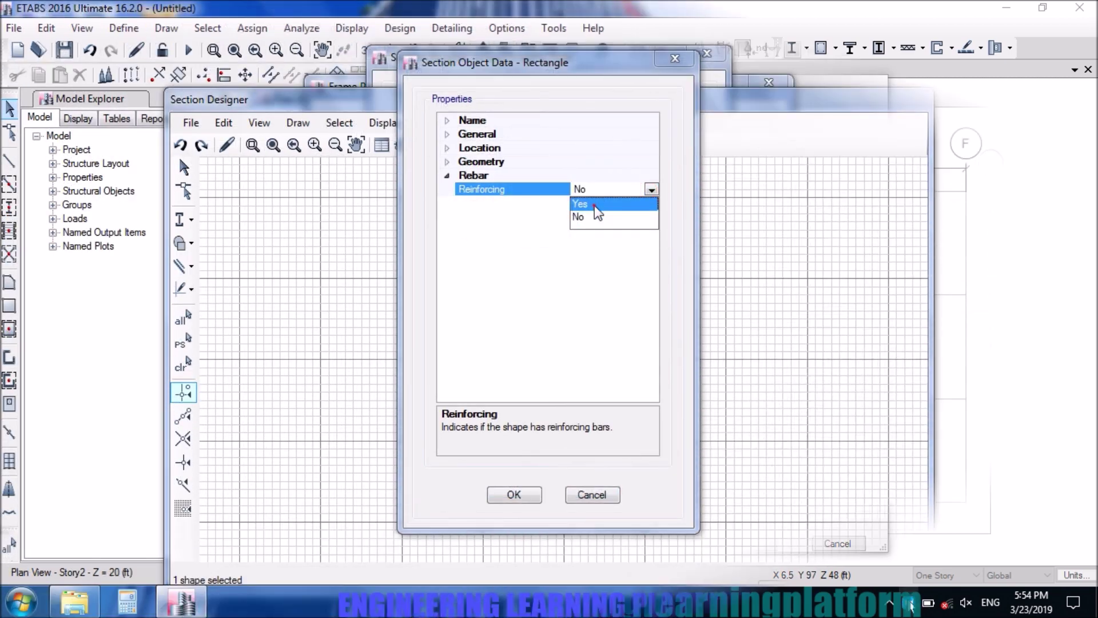
click(594, 203)
click(613, 203)
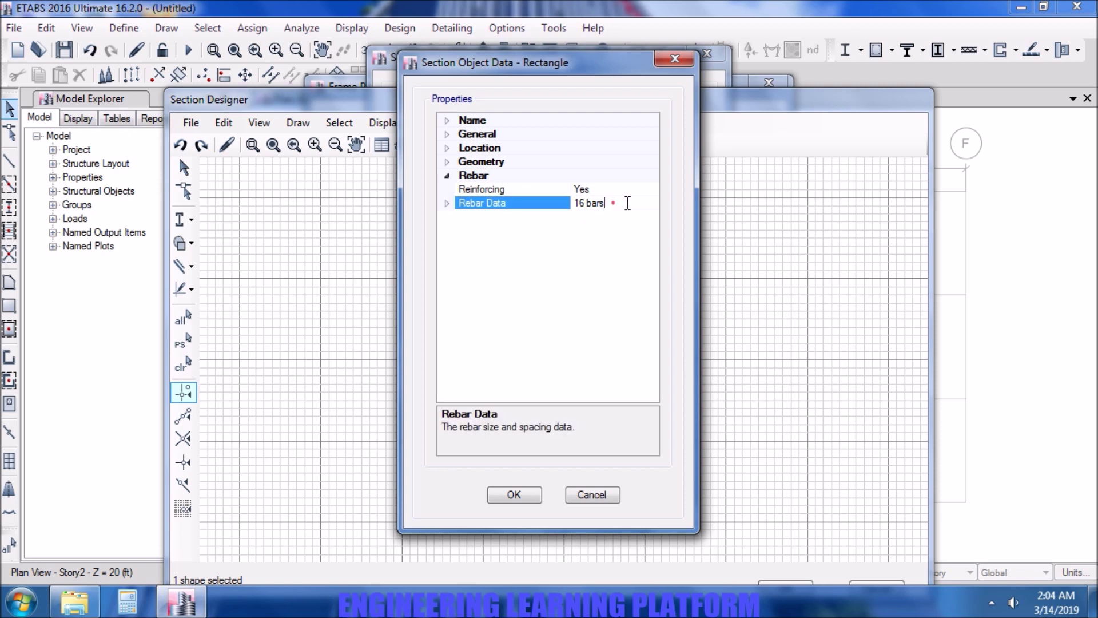
click(447, 203)
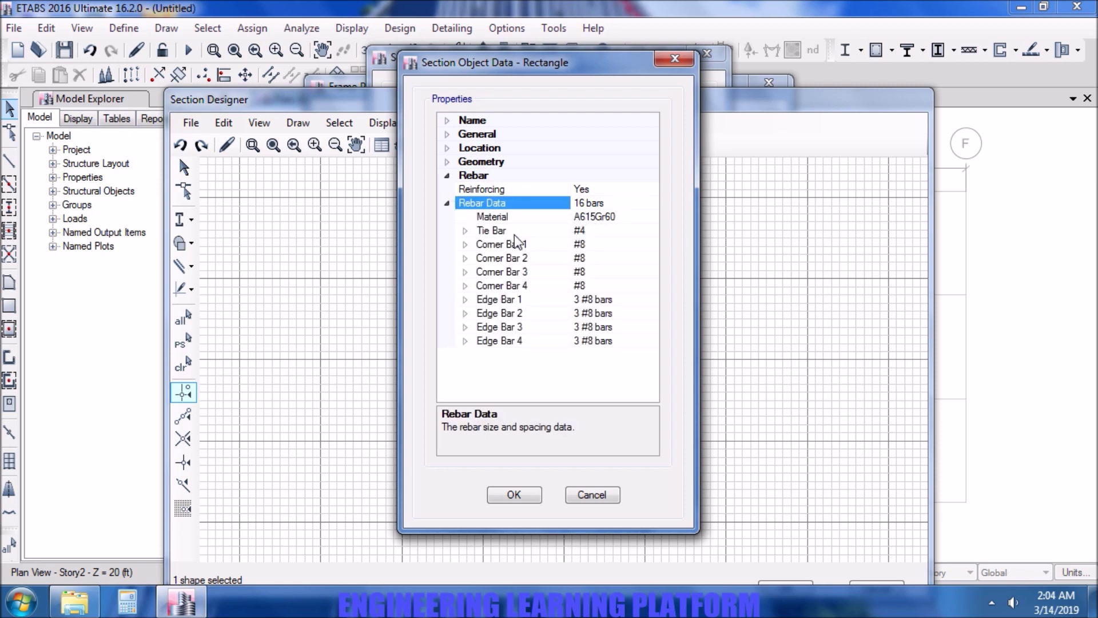
Step: Set the rebar size of Corner Bar 1 to #6
click(465, 245)
click(596, 255)
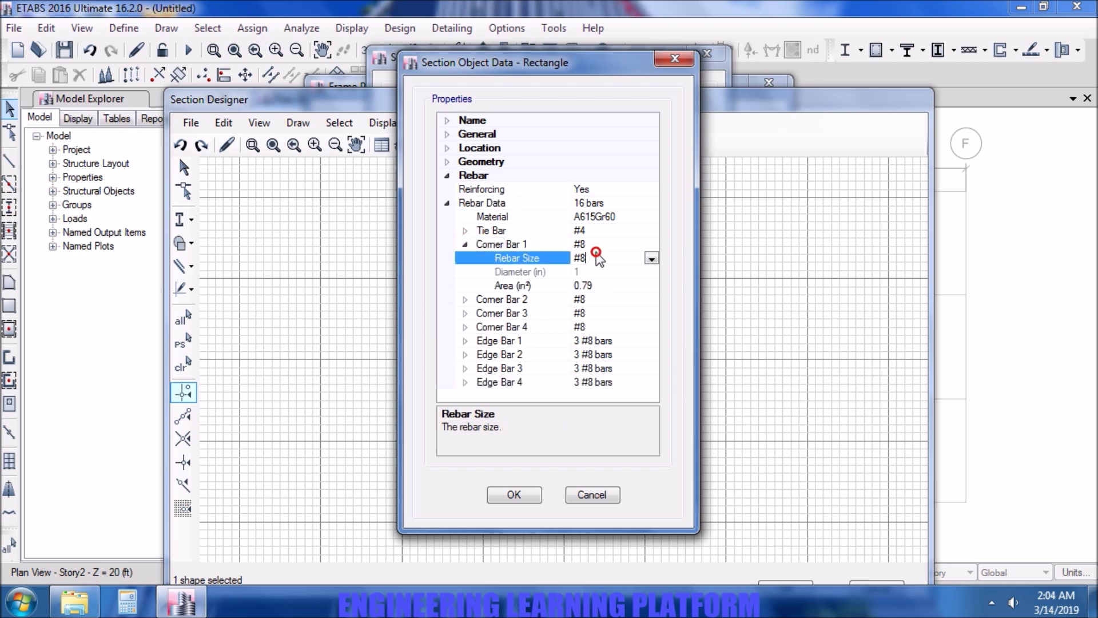
click(652, 258)
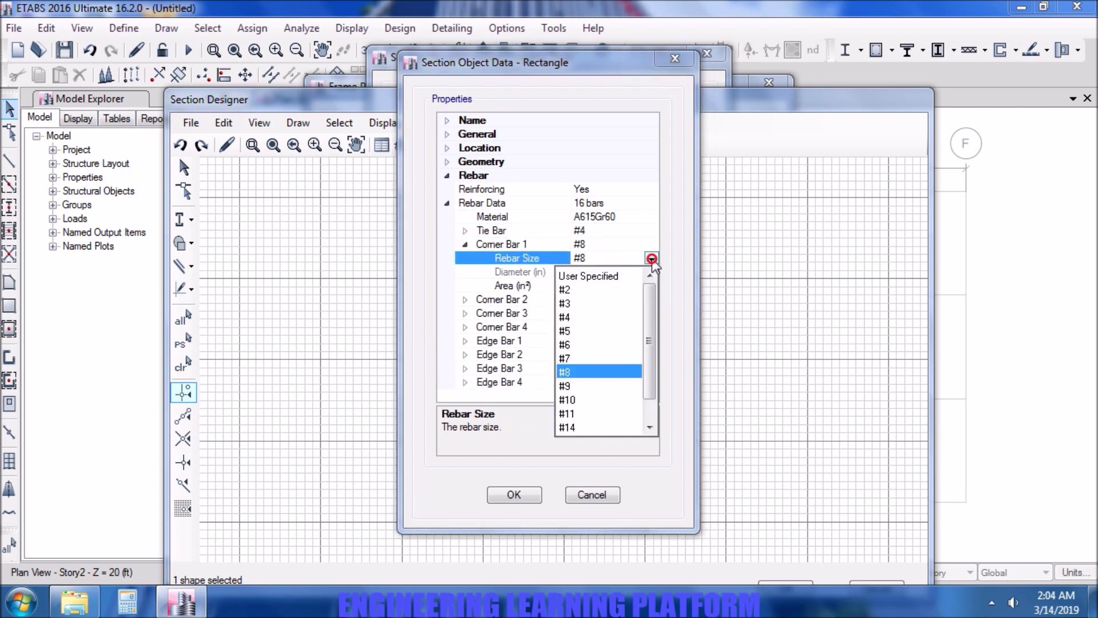
click(574, 344)
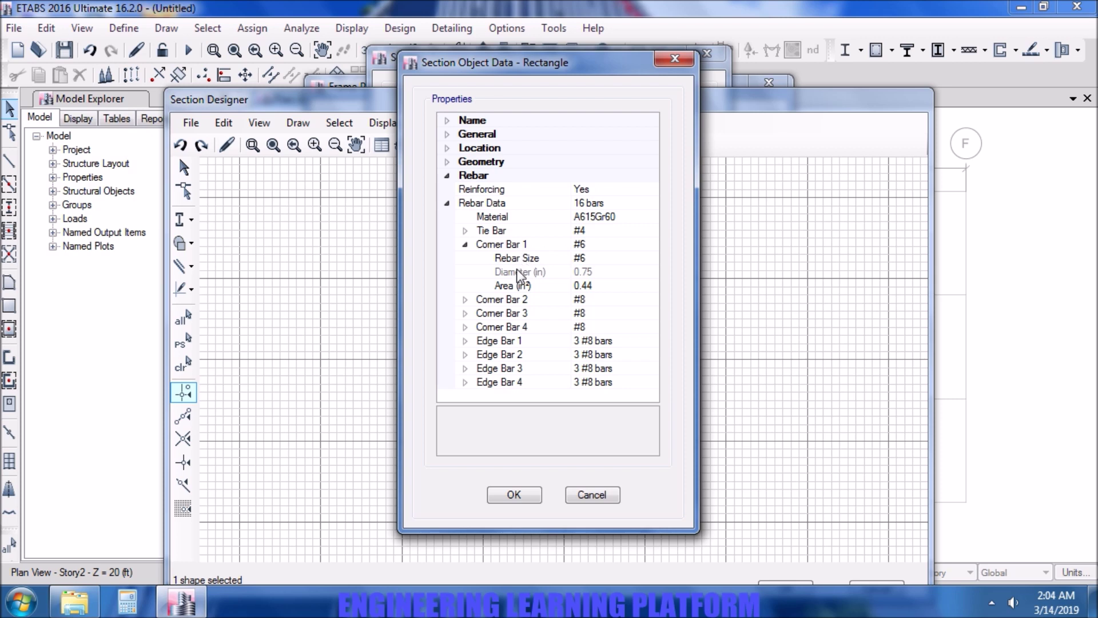
click(464, 245)
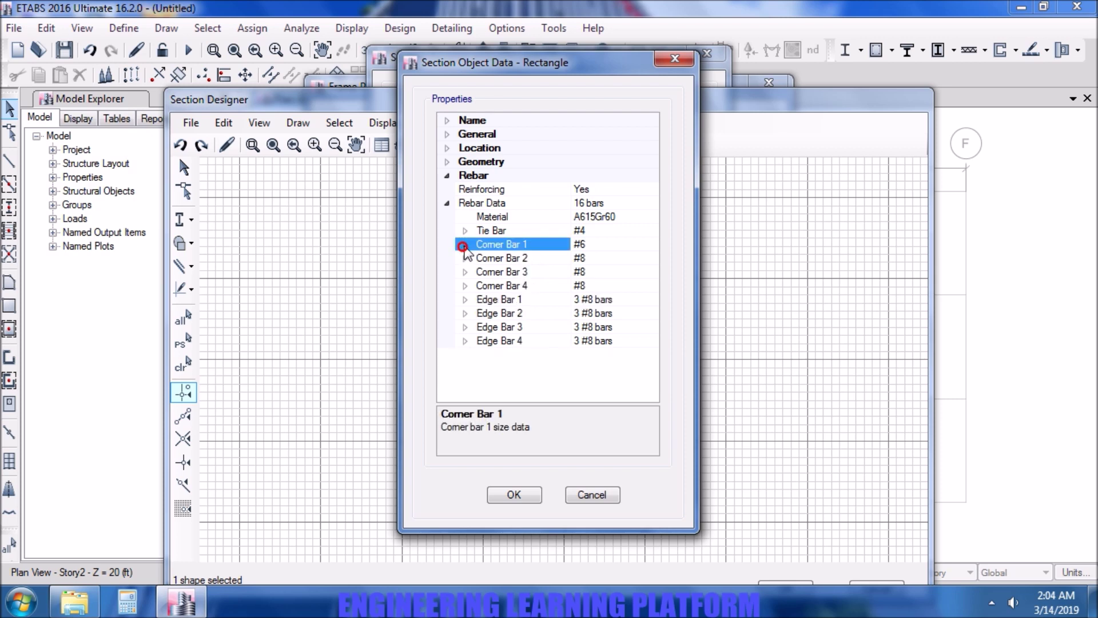
Step: Set the rebar size of Corner Bar 2 to #6
click(465, 258)
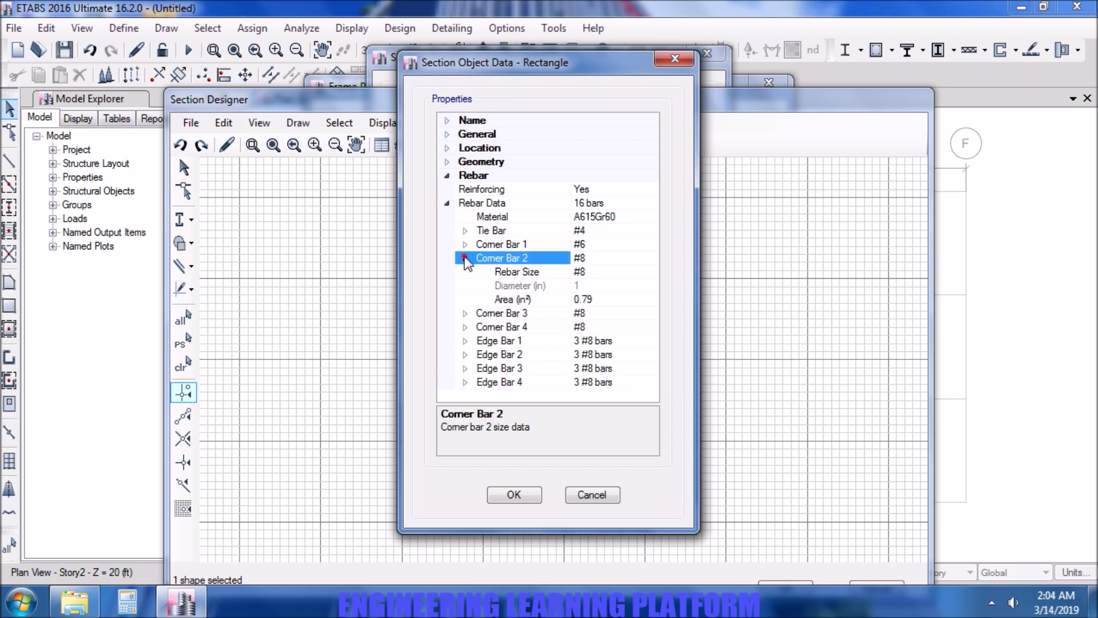
click(610, 263)
click(624, 272)
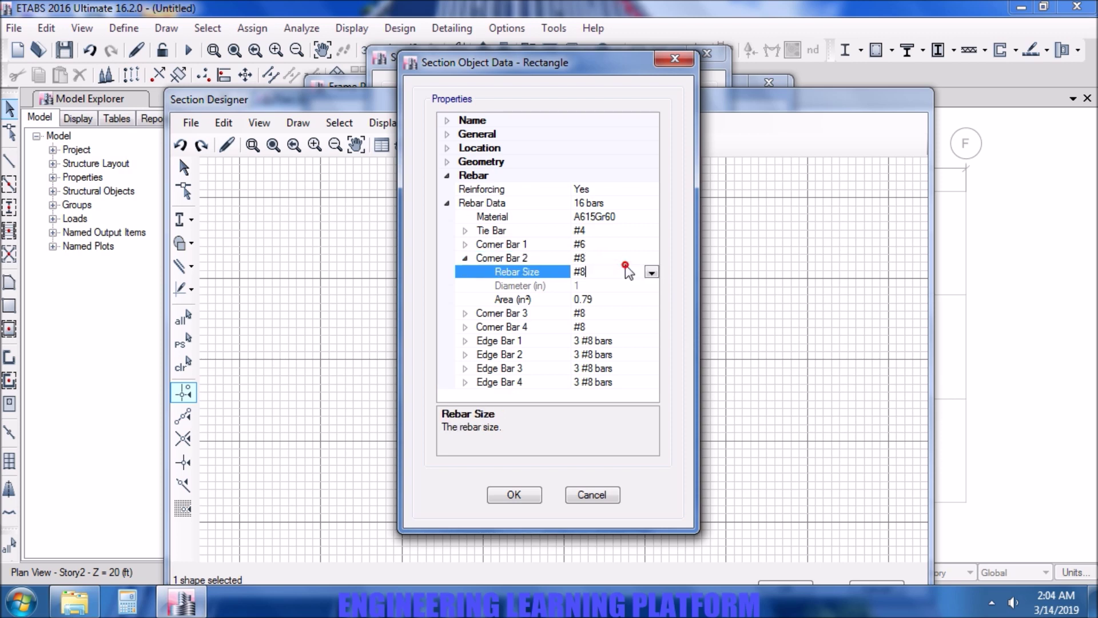
click(652, 273)
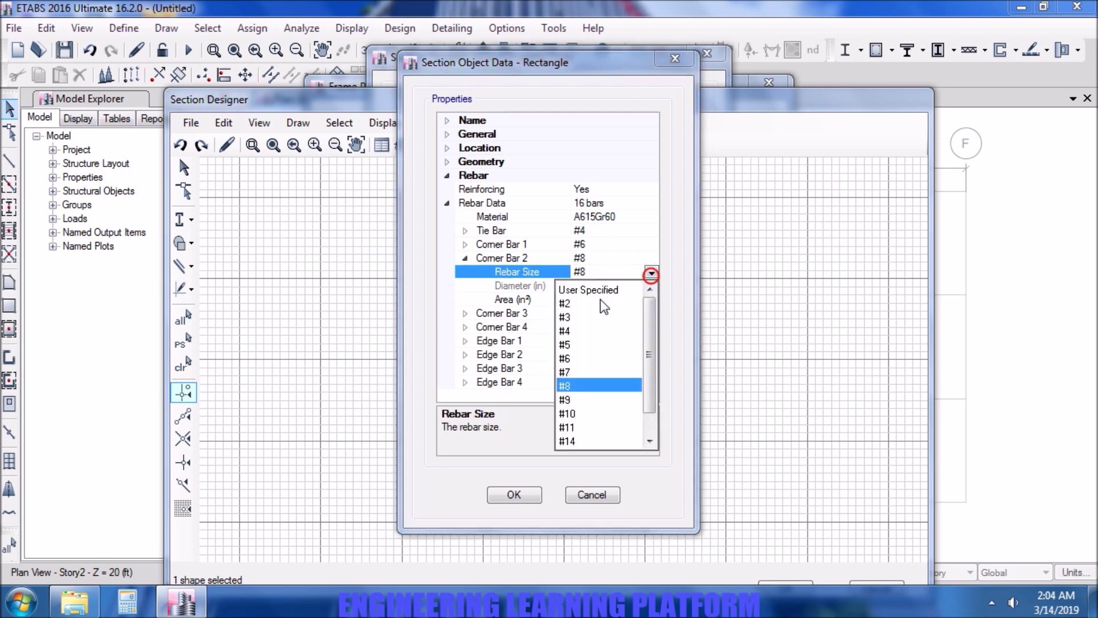
click(583, 359)
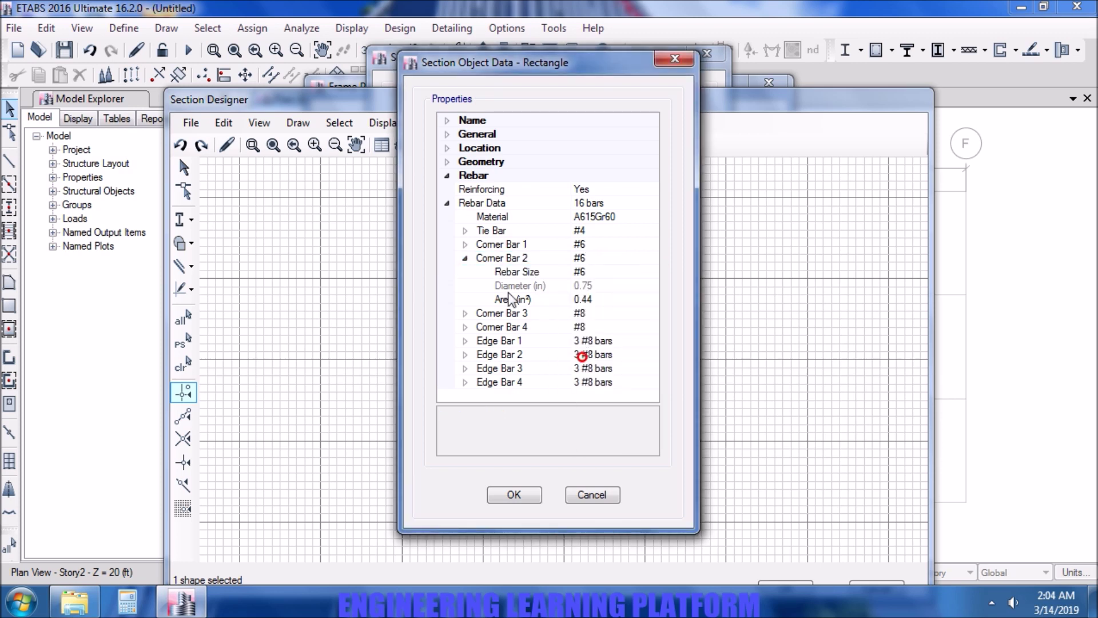
click(465, 258)
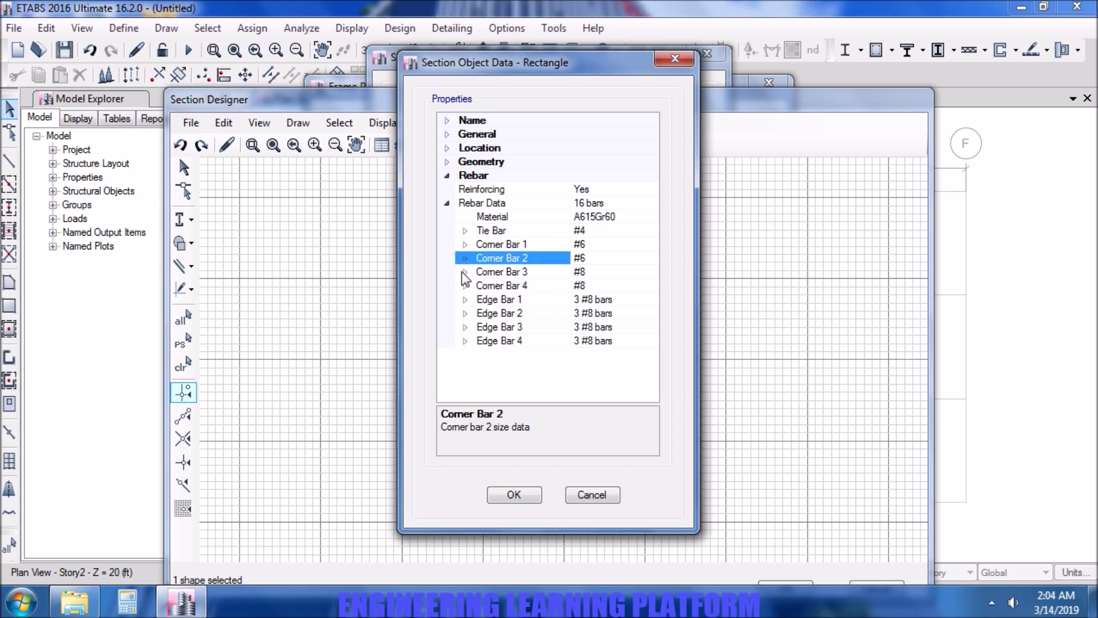
Step: Set the rebar size of Corner Bar 3 to #6
click(465, 272)
click(600, 285)
click(652, 286)
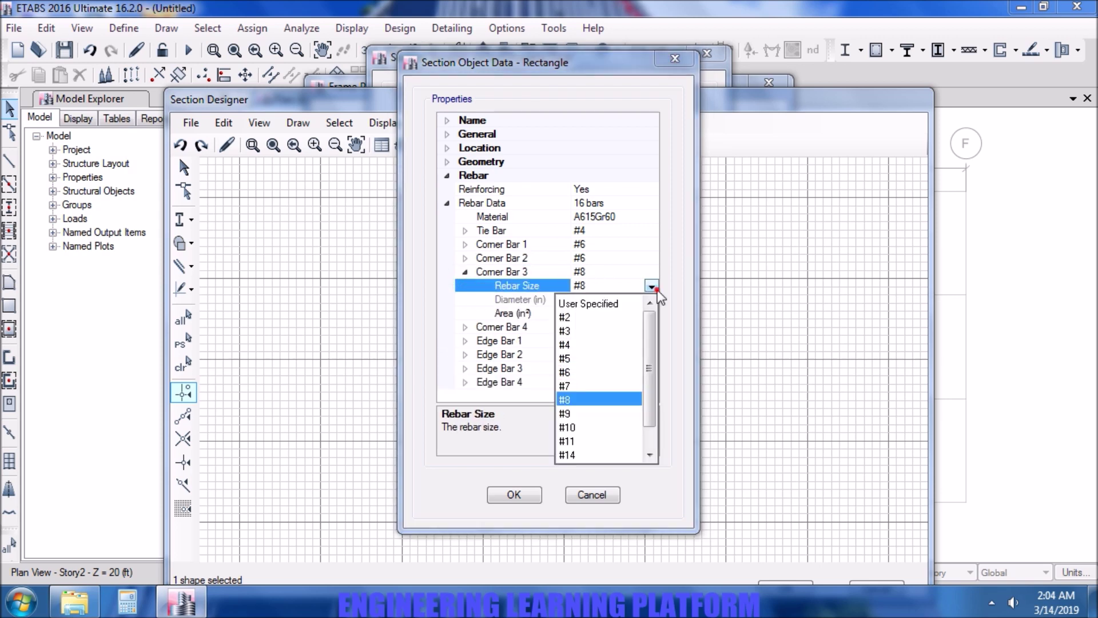
click(579, 371)
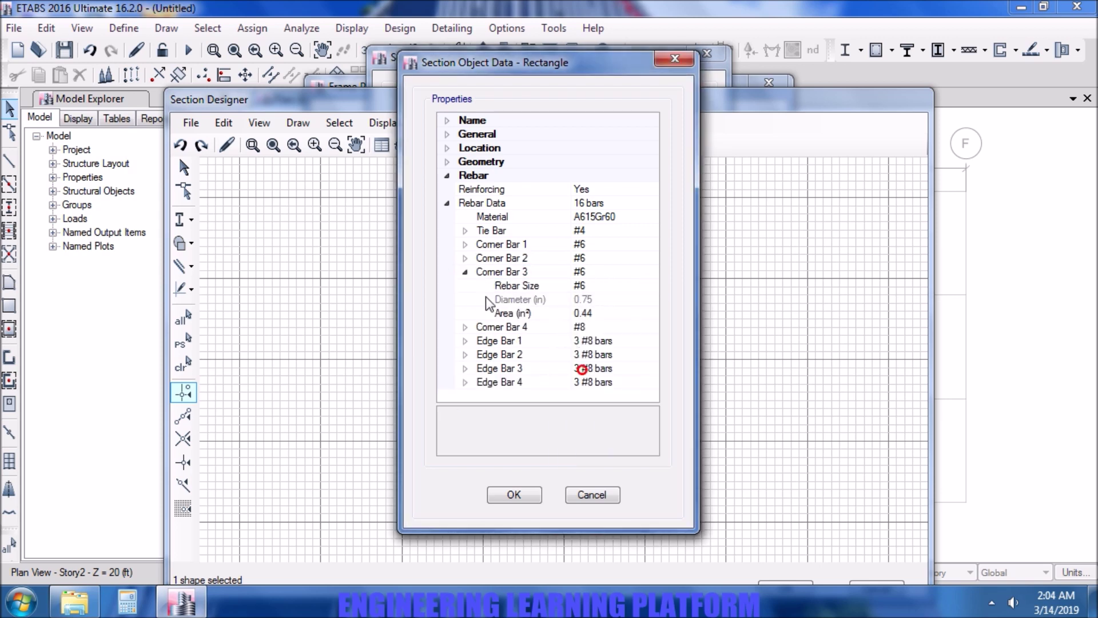
click(465, 272)
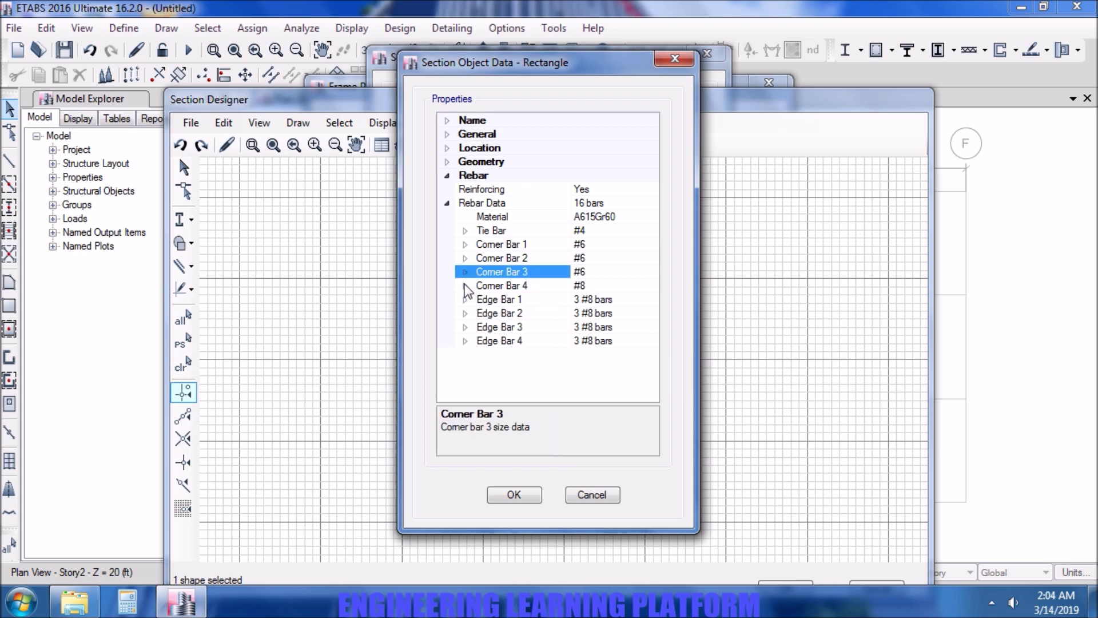
Step: Set the rebar size of Corner Bar 4 to #6
click(465, 285)
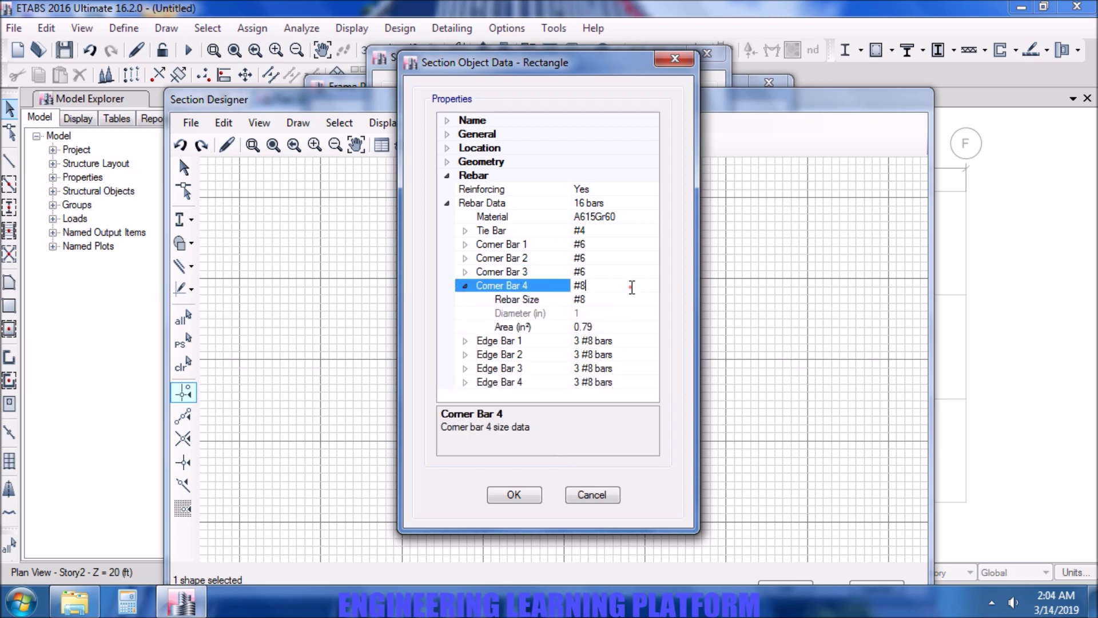
click(641, 296)
click(652, 299)
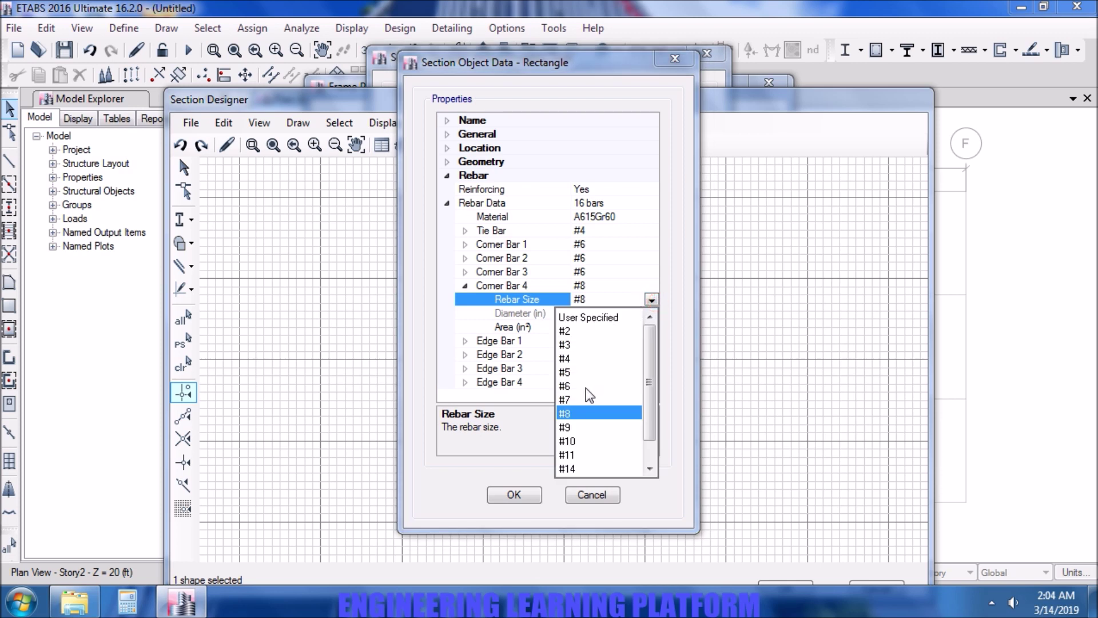
click(585, 386)
click(465, 286)
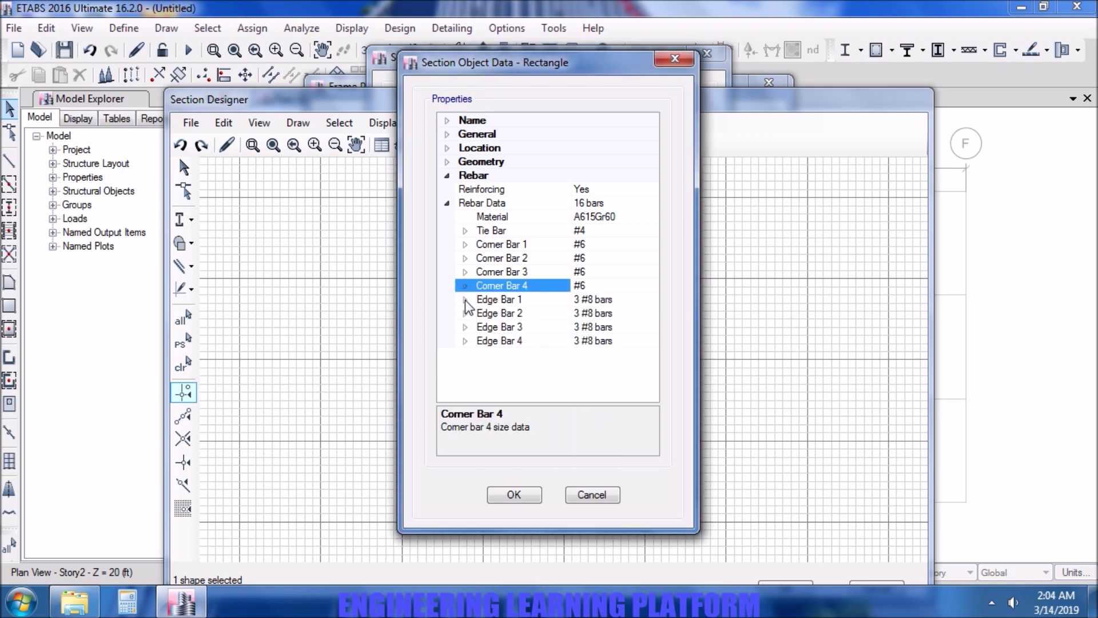
Step: Set Edge Bar 1 to bar size #6 with 2 bars
click(465, 299)
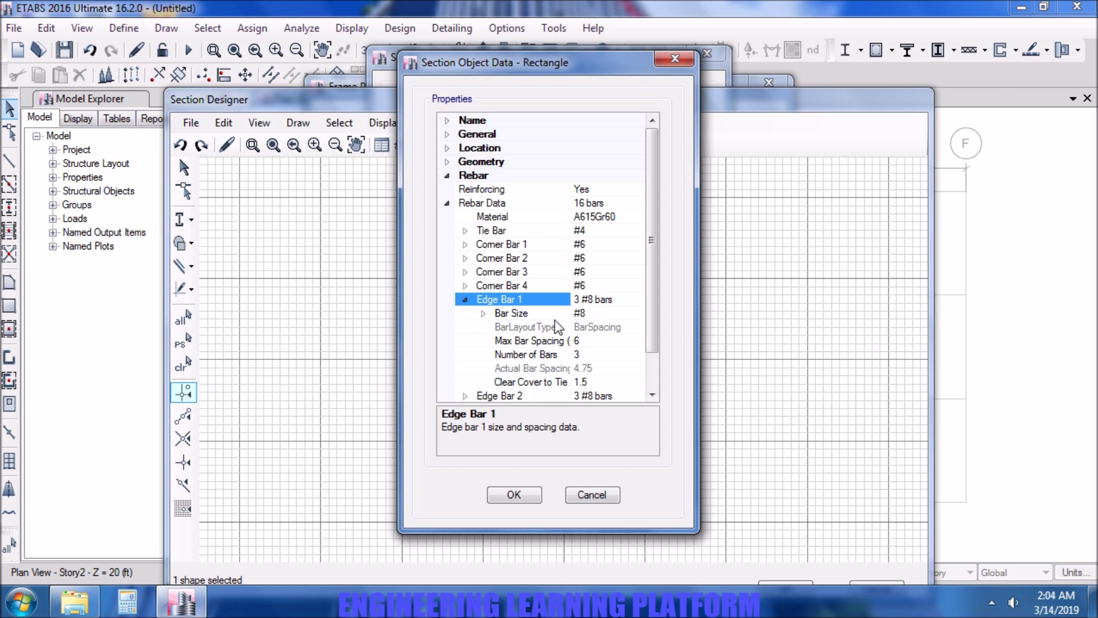
click(586, 313)
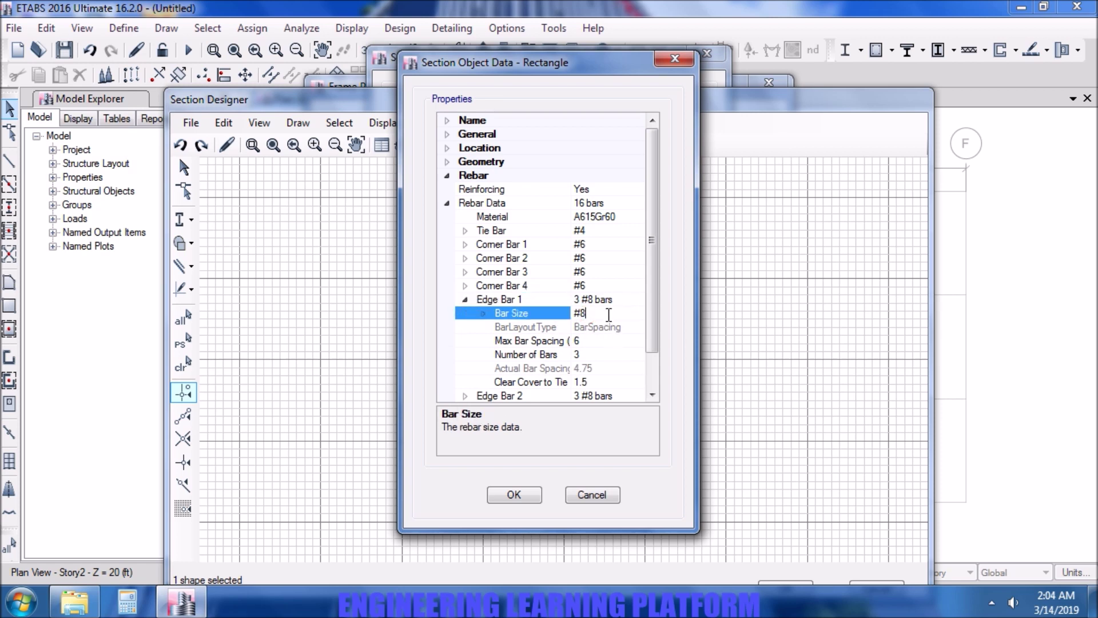
click(602, 314)
text(6)
click(619, 351)
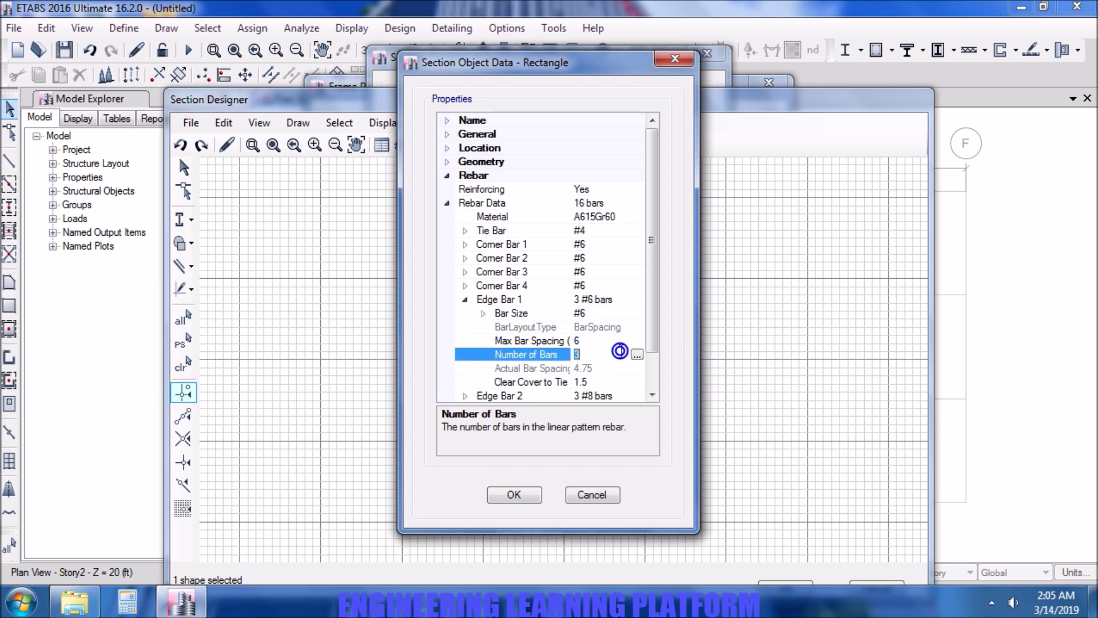
text(2)
key(Return)
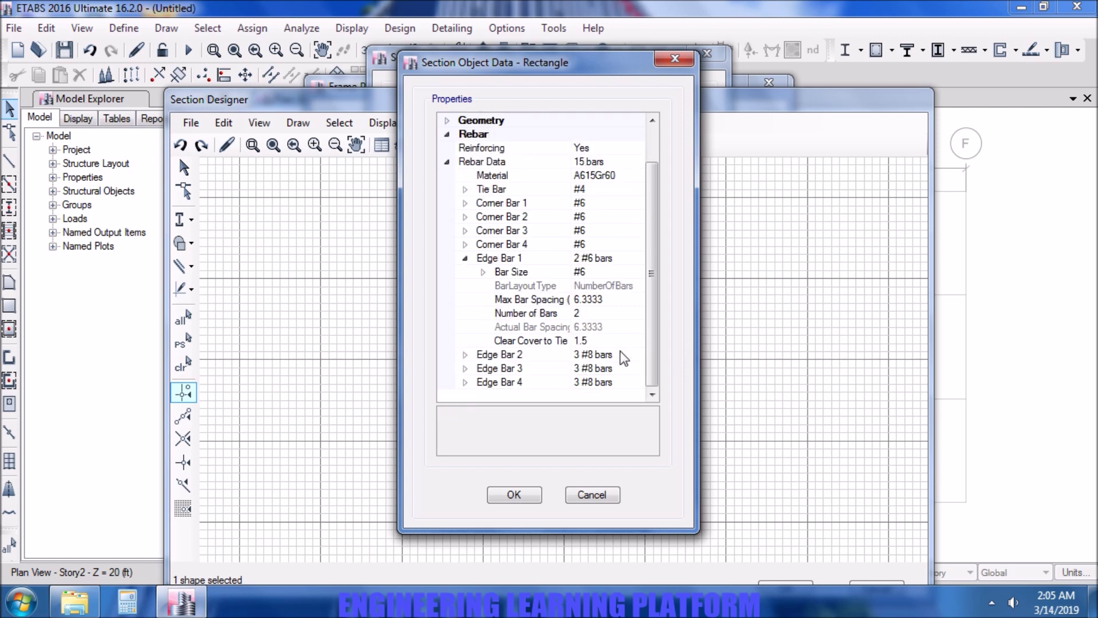
click(465, 258)
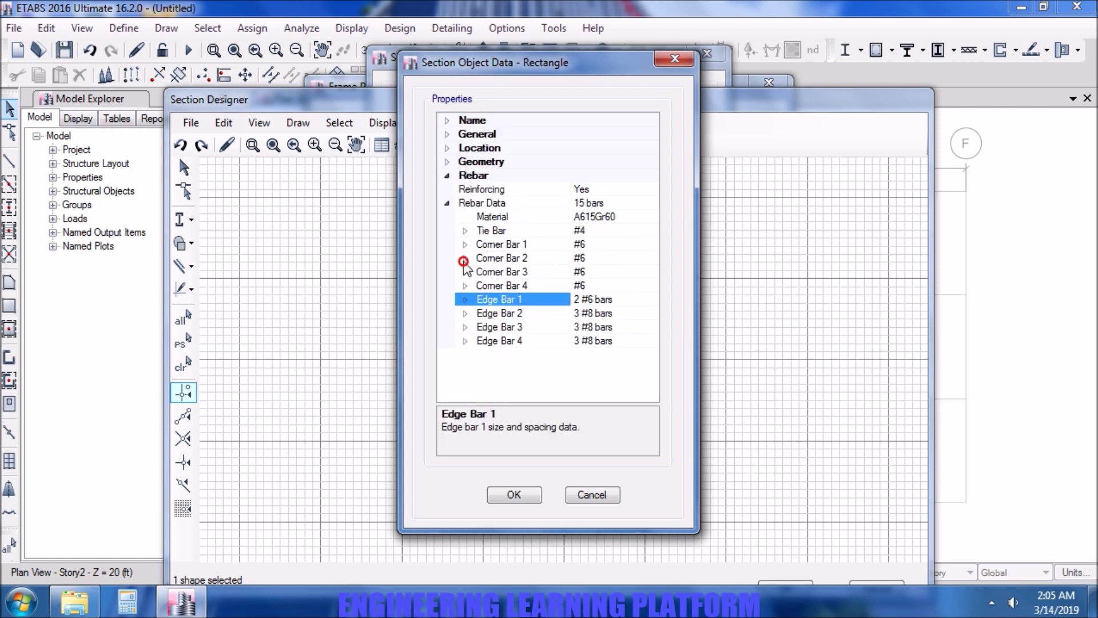
Step: Set Edge Bar 2 to bar size #6 with 2 bars
click(465, 312)
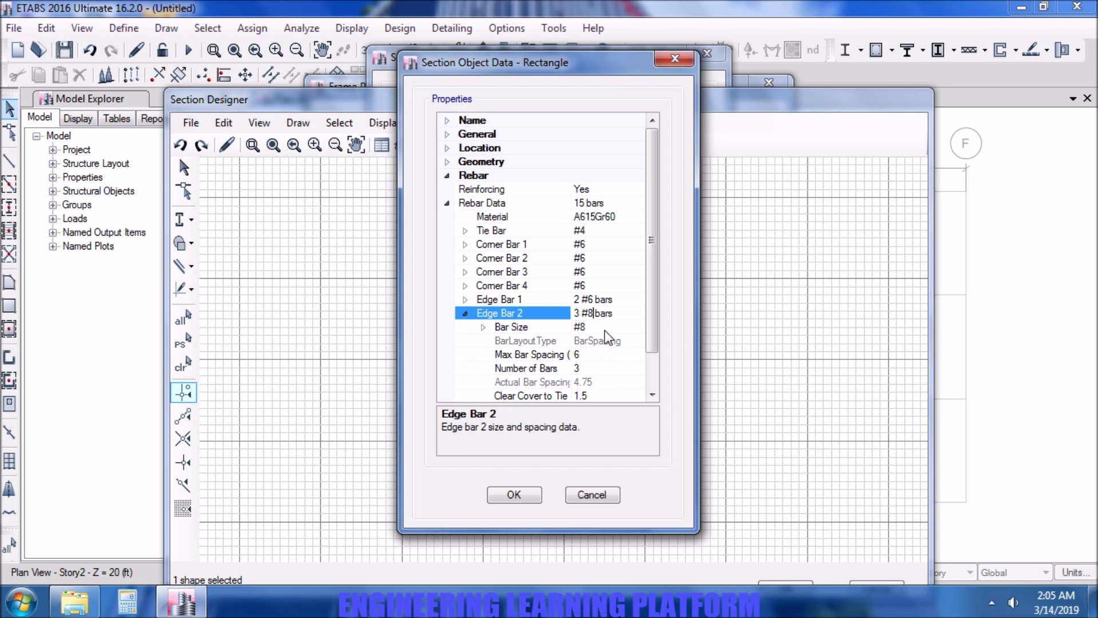
click(590, 326)
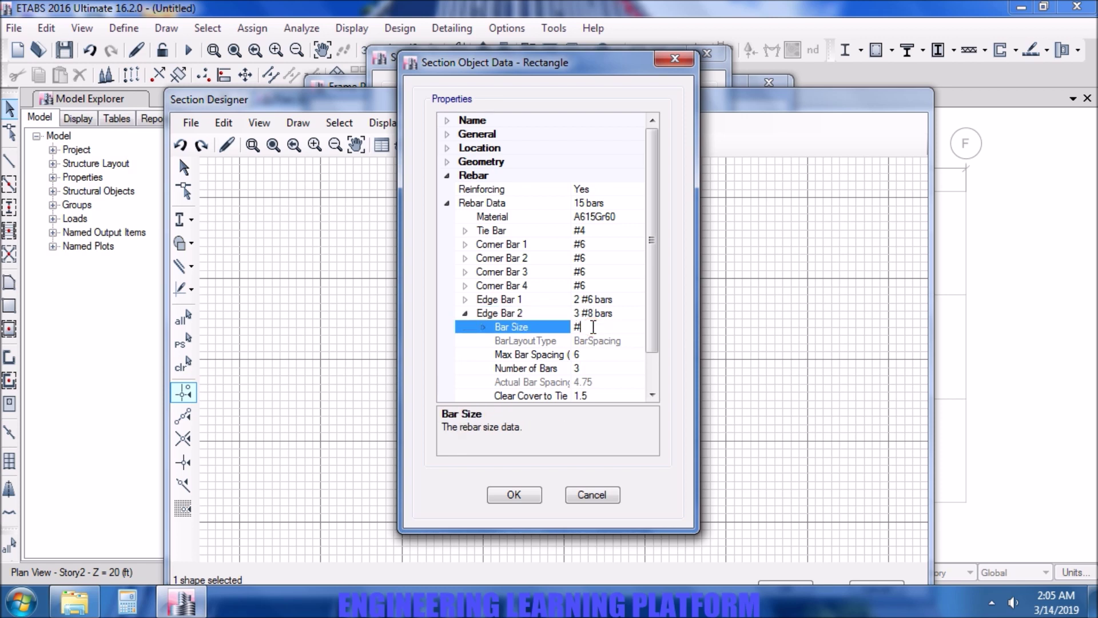
click(608, 367)
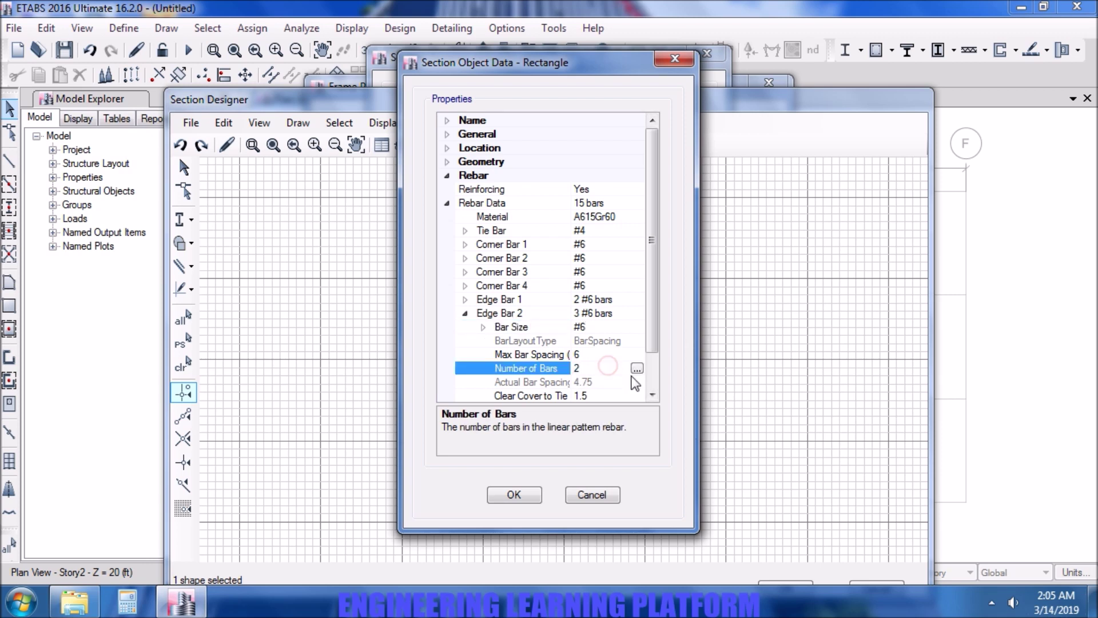
click(652, 371)
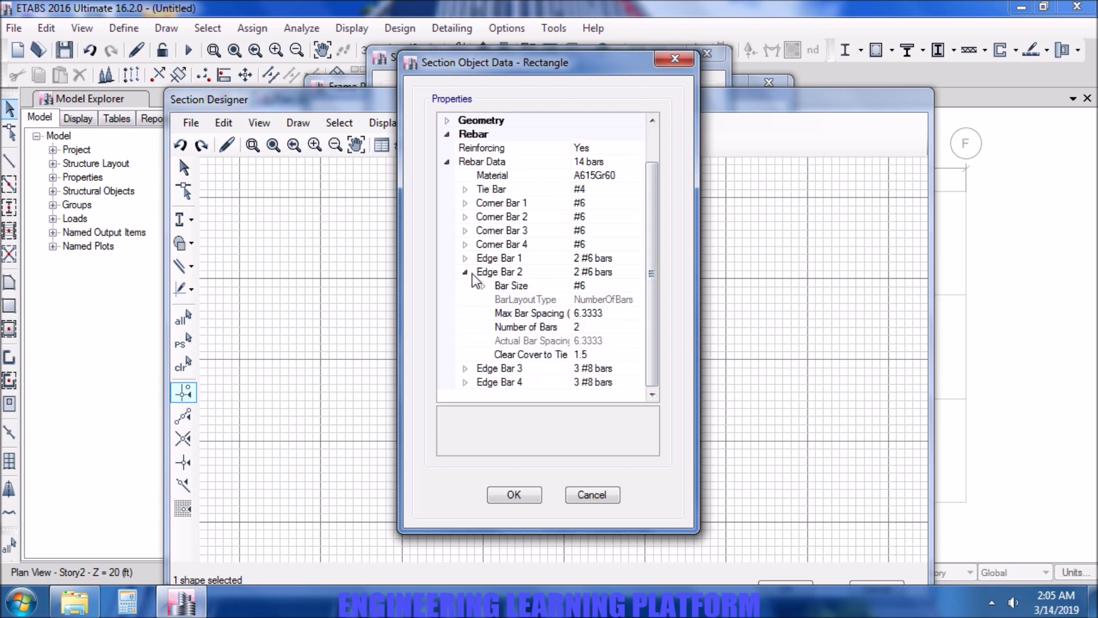
click(484, 285)
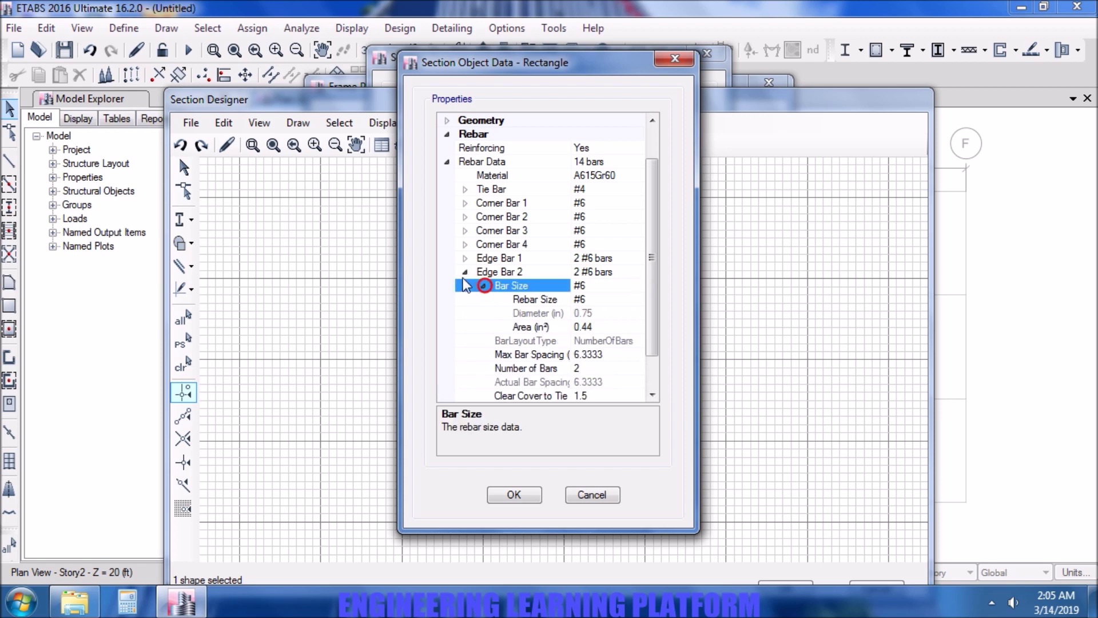
click(465, 273)
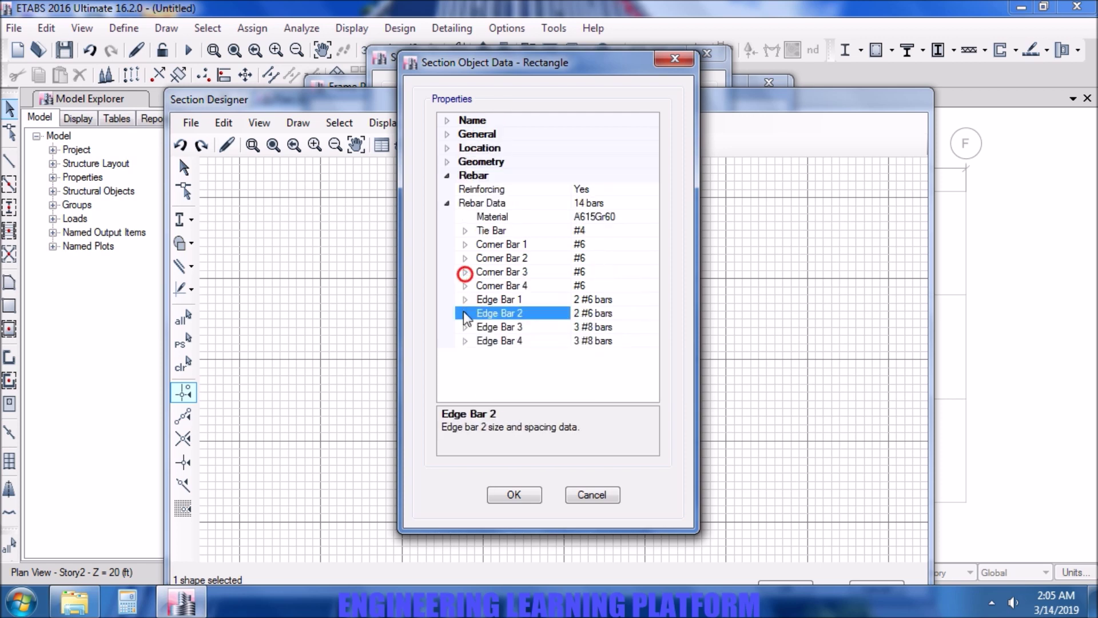
Step: Set Edge Bar 3 to bar size #6 with 2 bars
click(465, 328)
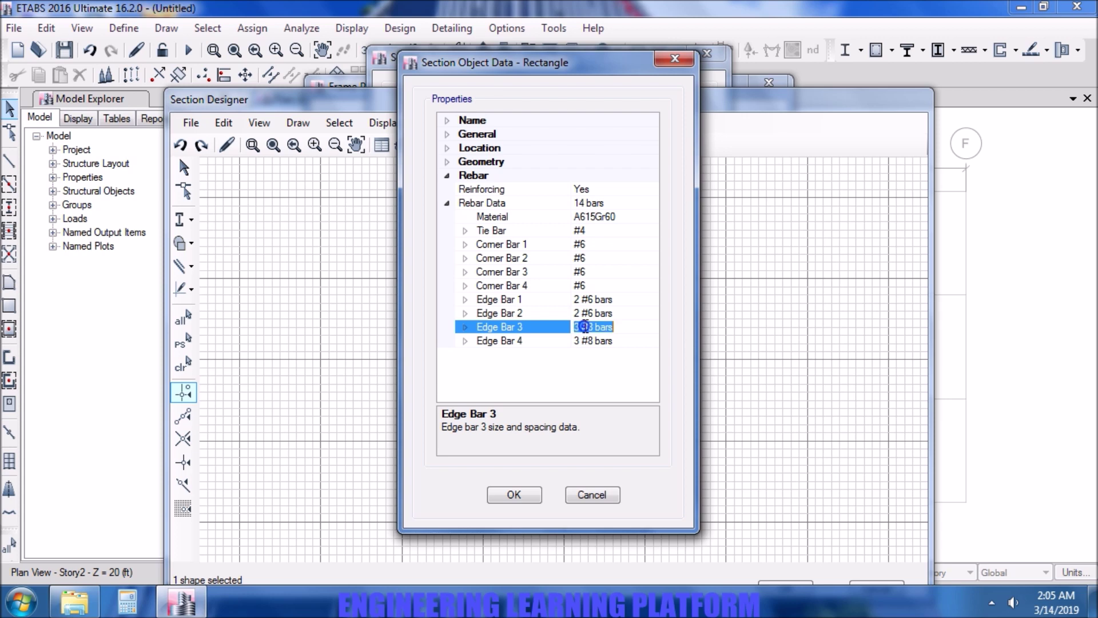
click(465, 328)
click(596, 301)
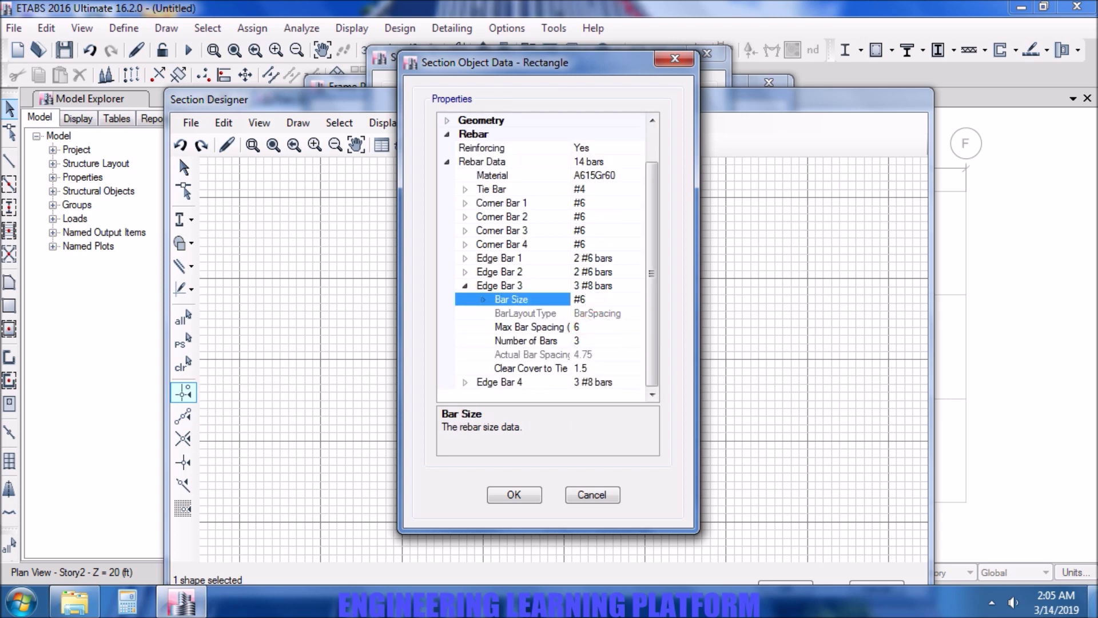
click(600, 341)
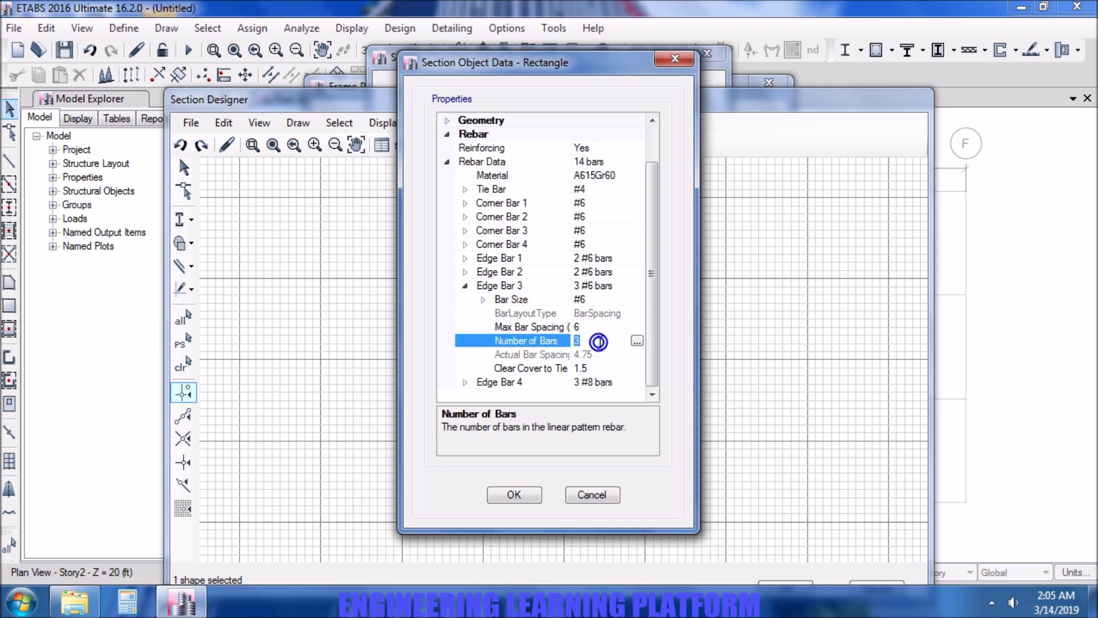
text(2)
key(Return)
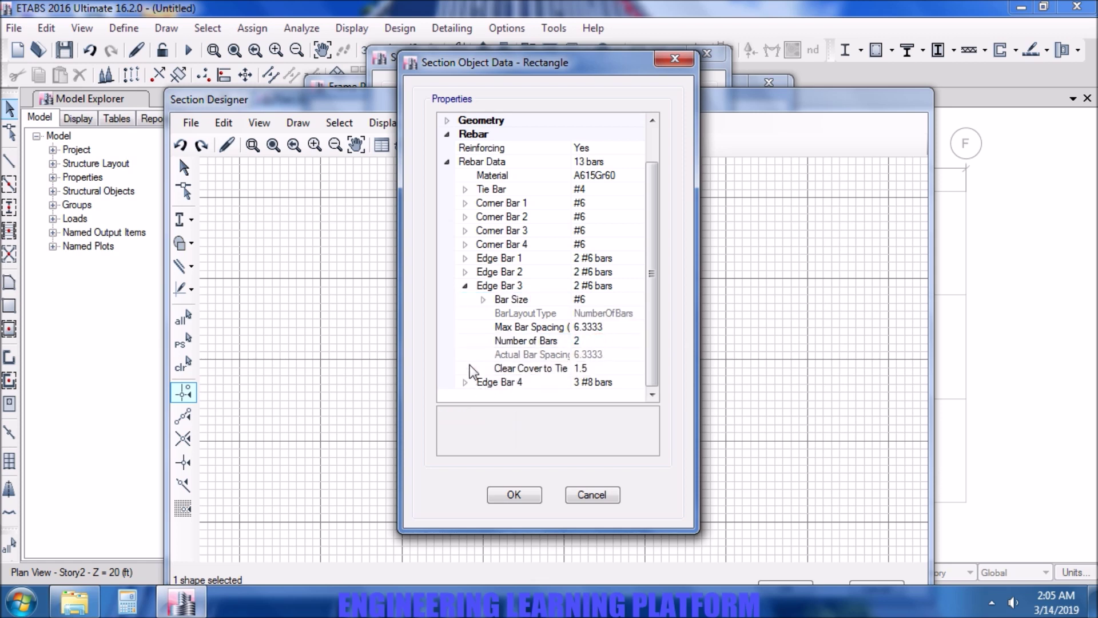
click(464, 286)
Step: Set Edge Bar 4 to bar size #6 with 2 bars and apply the rectangle's rebar data
click(464, 341)
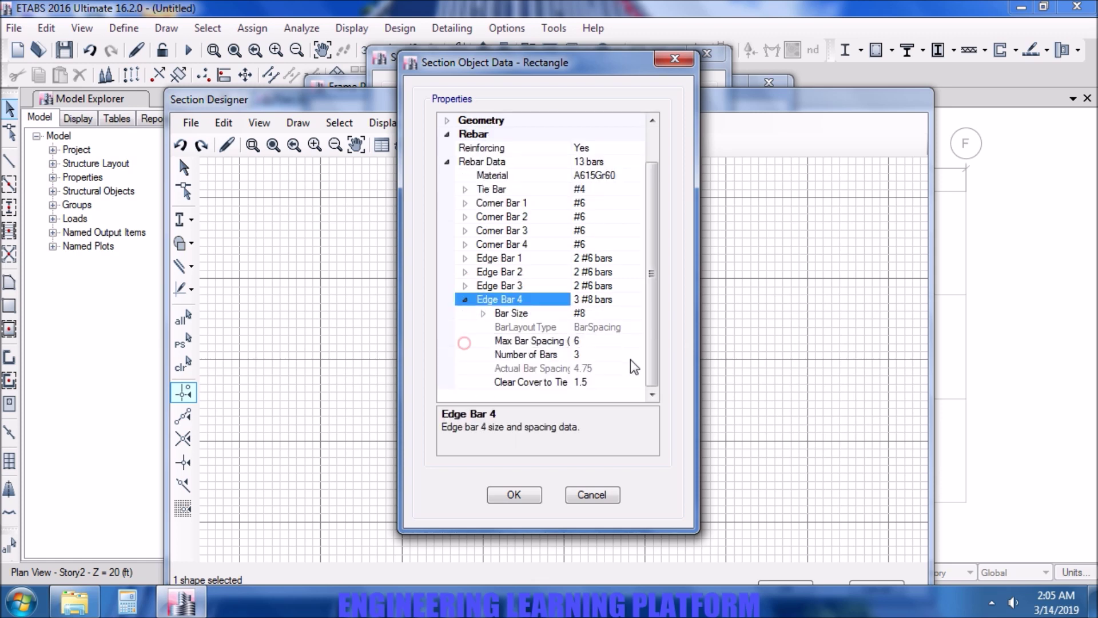
click(588, 354)
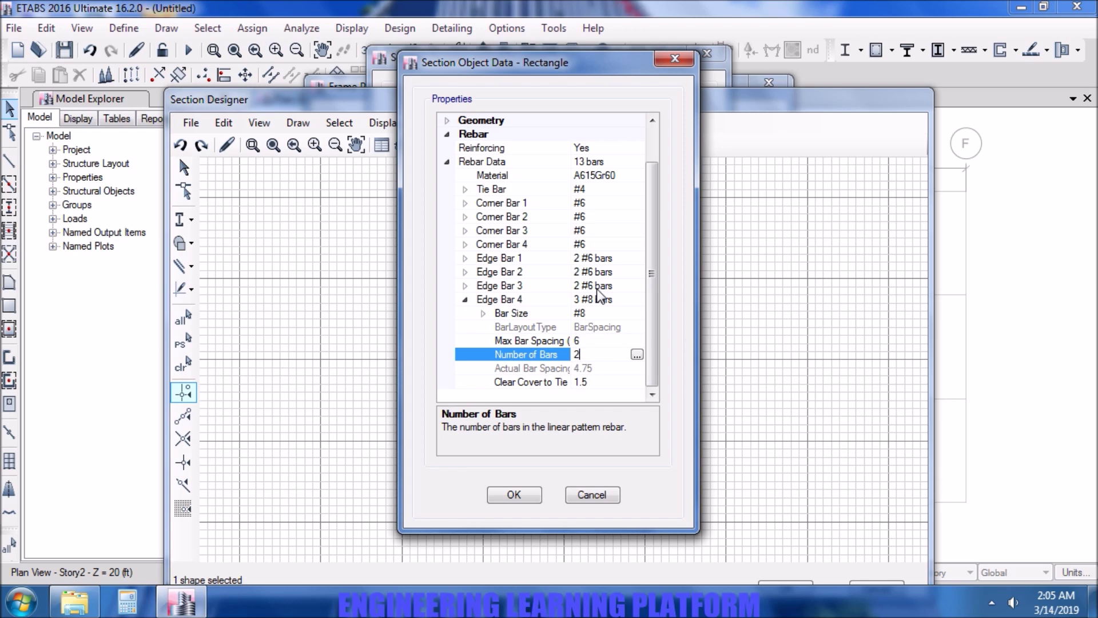
click(597, 313)
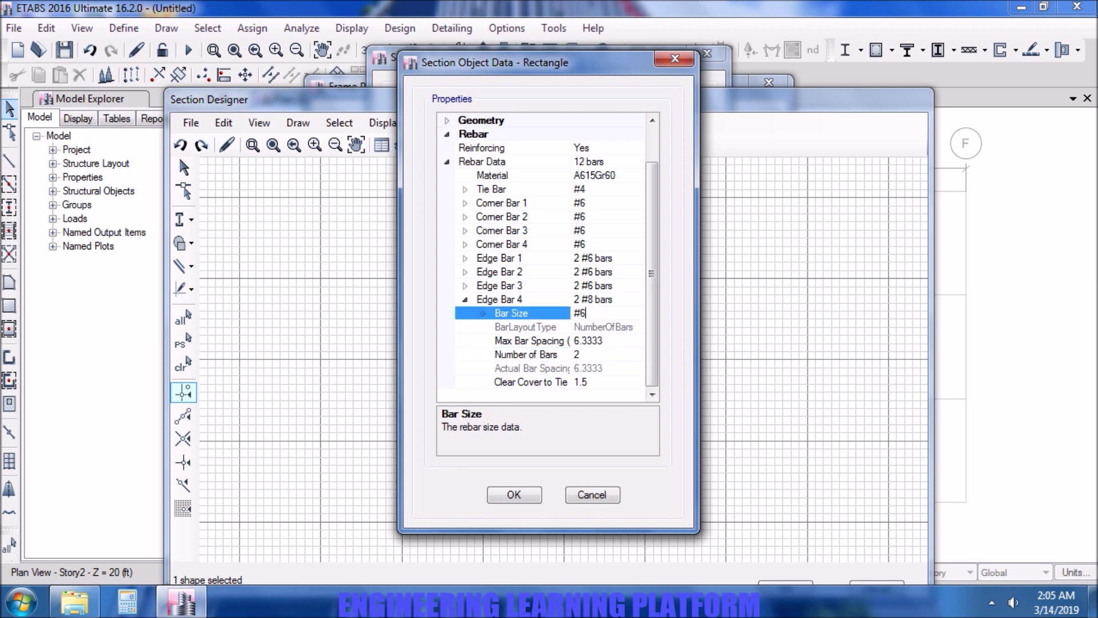
click(514, 495)
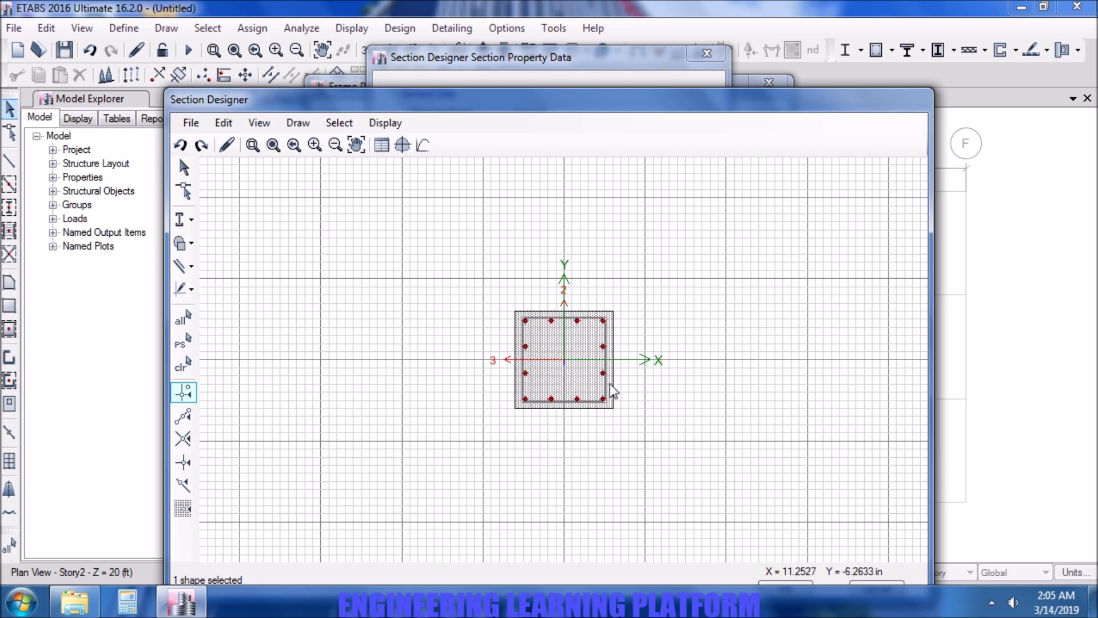
Step: Check the reinforced rectangle's section object data and accept the section drawn in Section Designer
scroll(621, 396, up, 1)
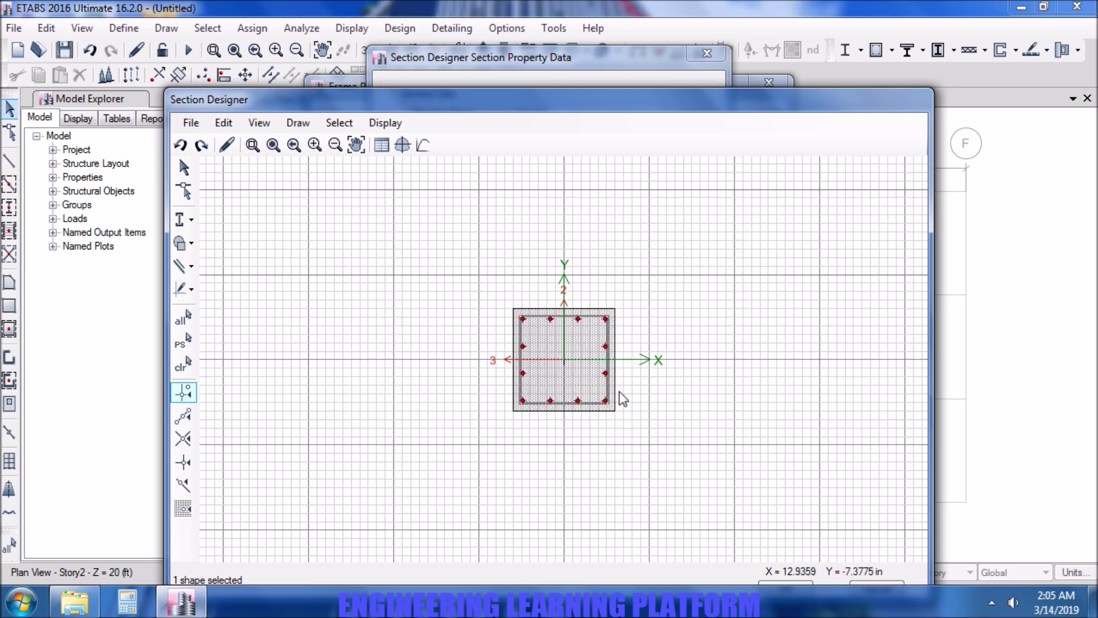
scroll(622, 398, up, 2)
scroll(622, 398, up, 1)
double_click(576, 380)
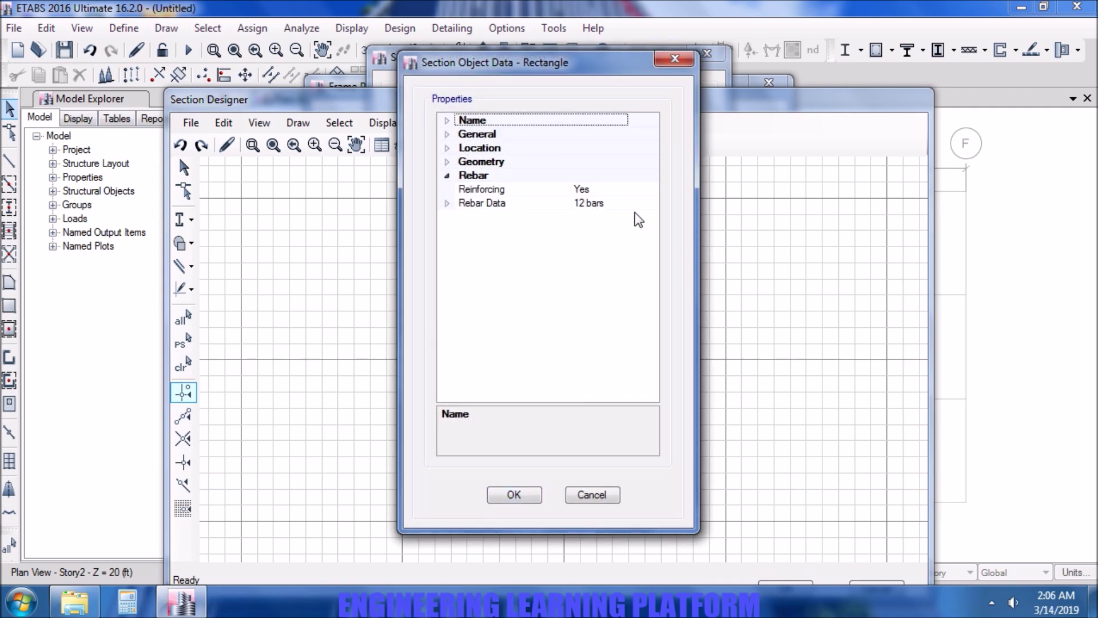
click(515, 495)
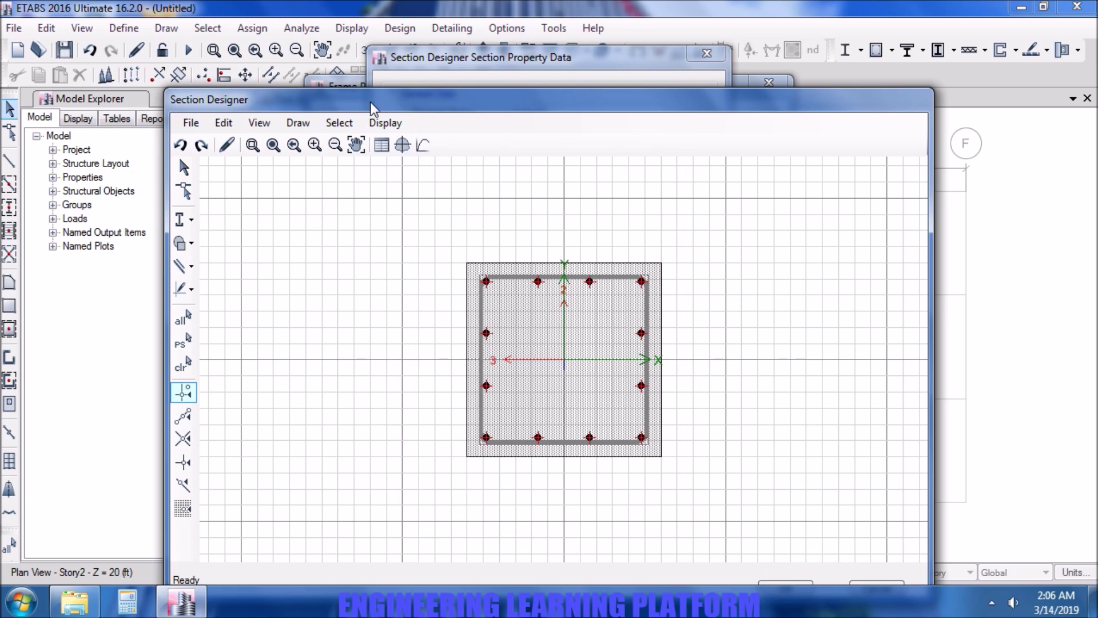
drag(368, 100, 383, 13)
click(801, 501)
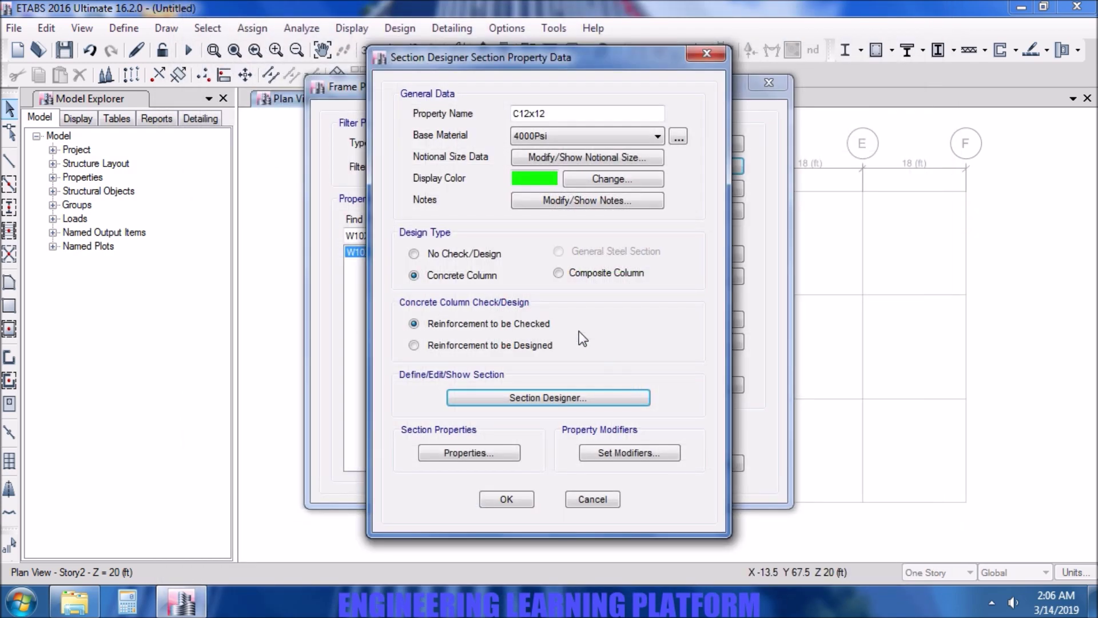
Step: Review the C12x12 section's properties and set its moment of inertia modifiers about the 2 and 3 axes to 0.7
click(503, 453)
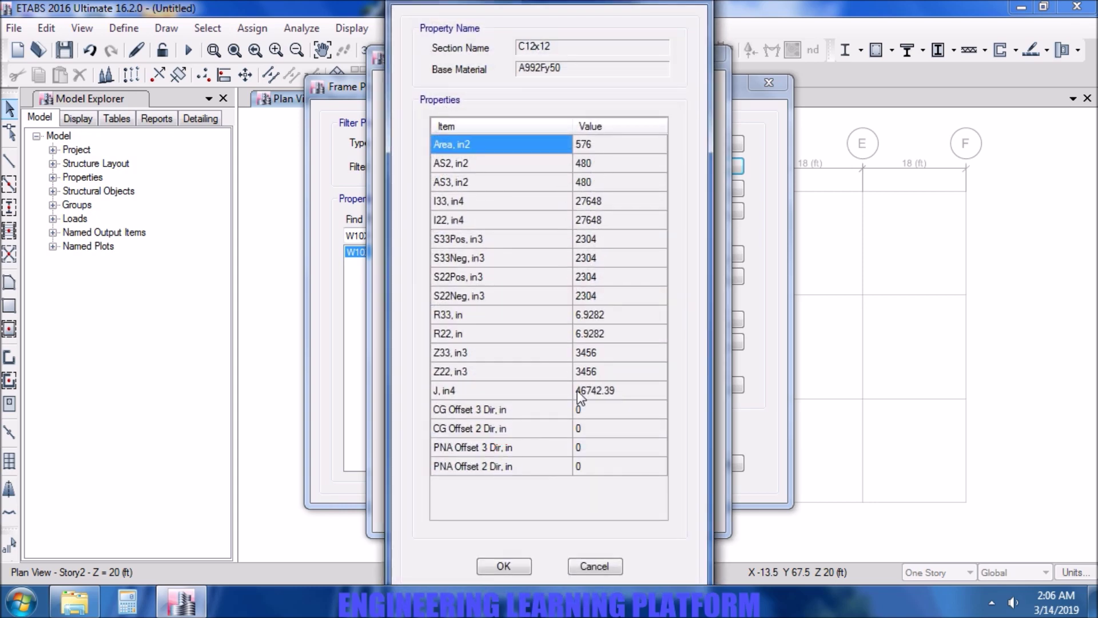
click(519, 569)
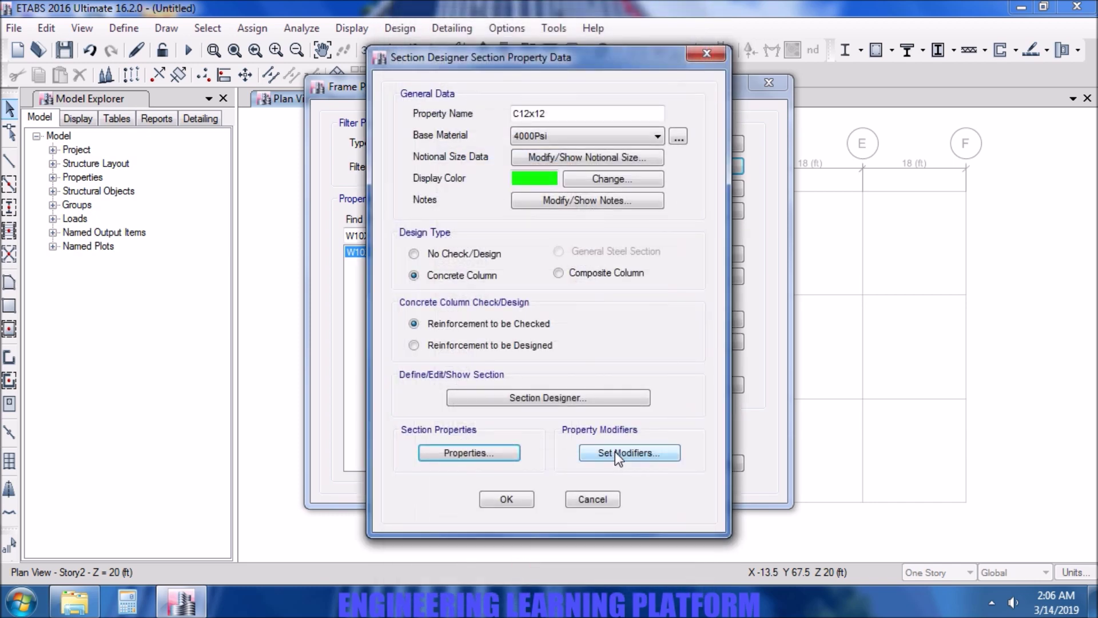
click(615, 451)
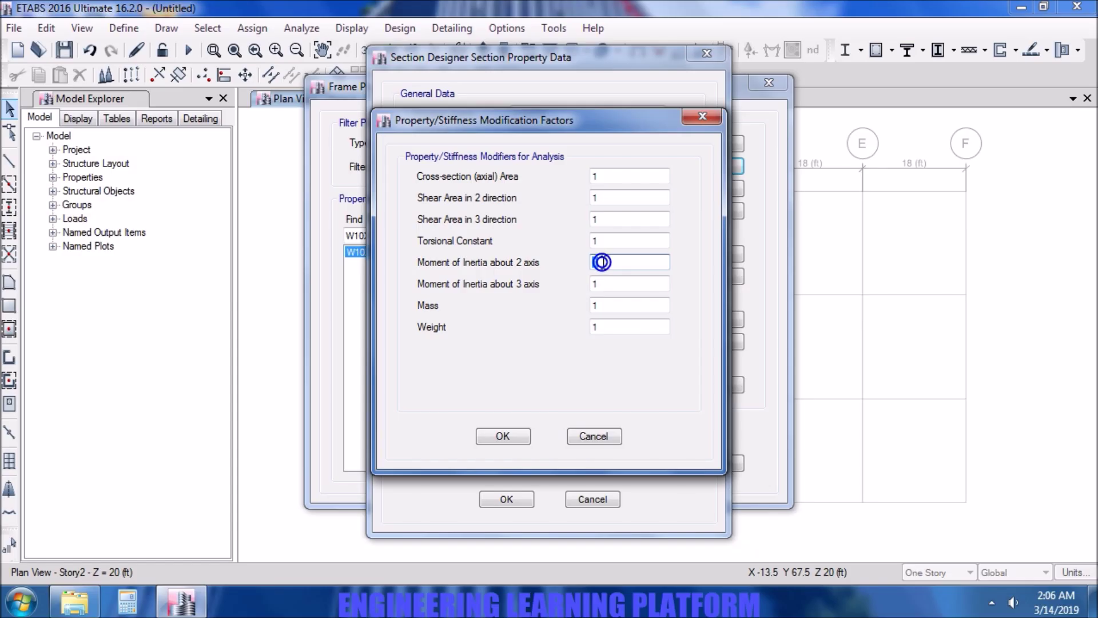
text(7)
double_click(605, 285)
text(0.7)
click(516, 436)
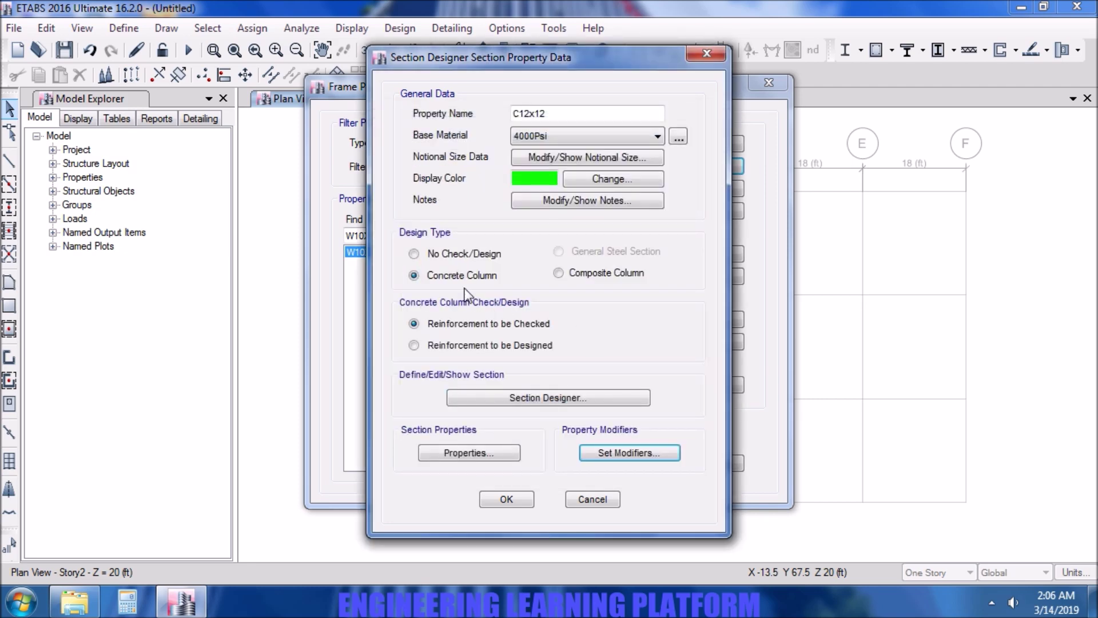
click(498, 502)
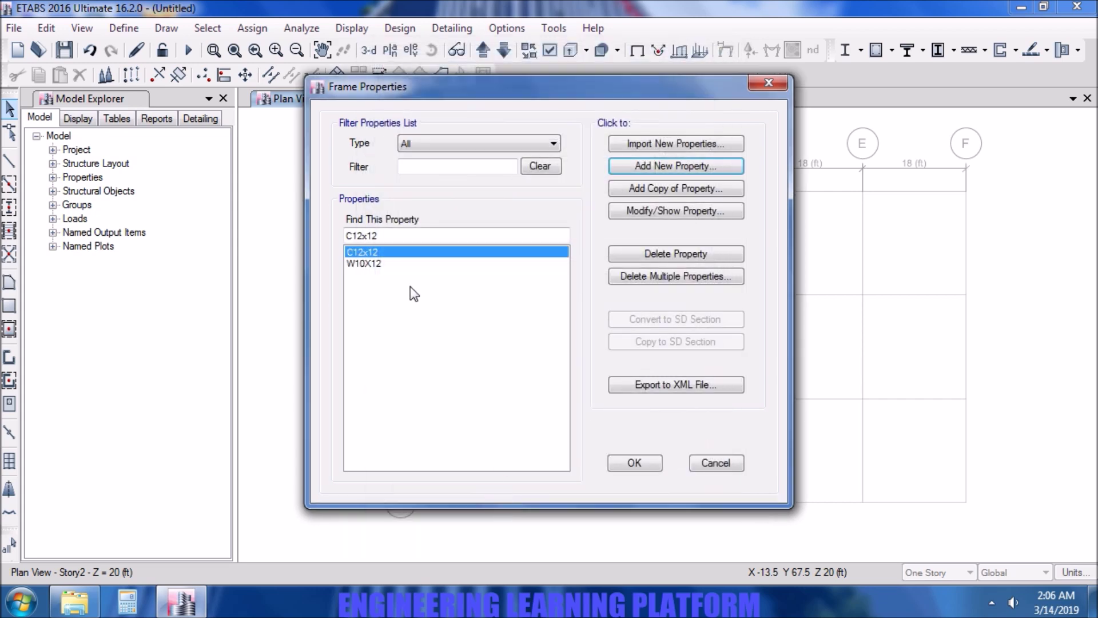
Step: Delete the W10X12 frame property and accept the frame property list
click(399, 264)
click(673, 253)
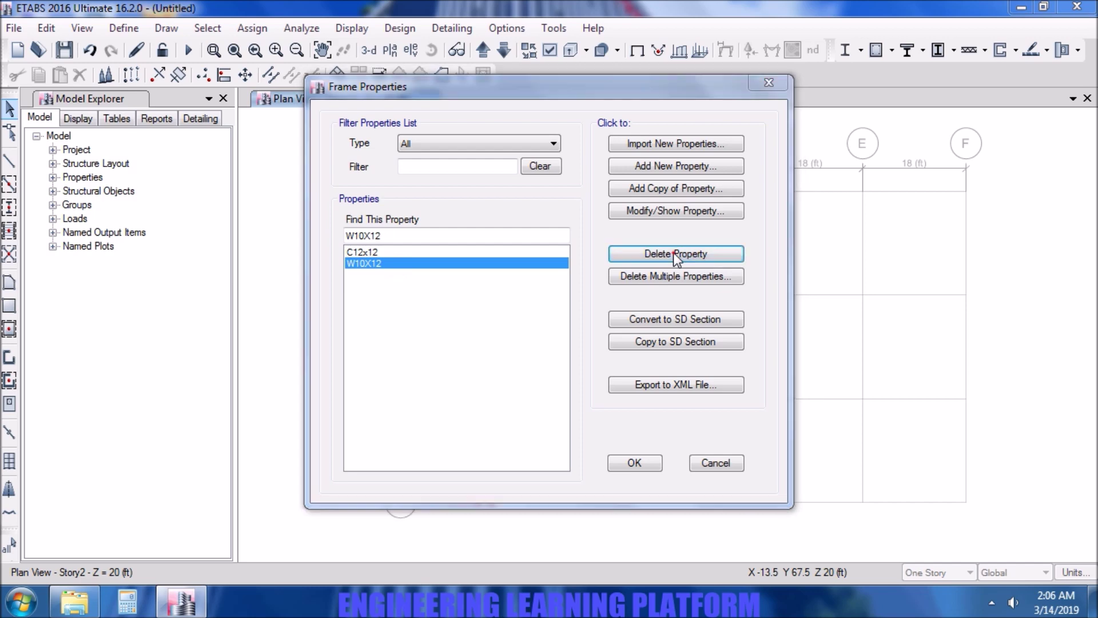
click(622, 368)
click(647, 461)
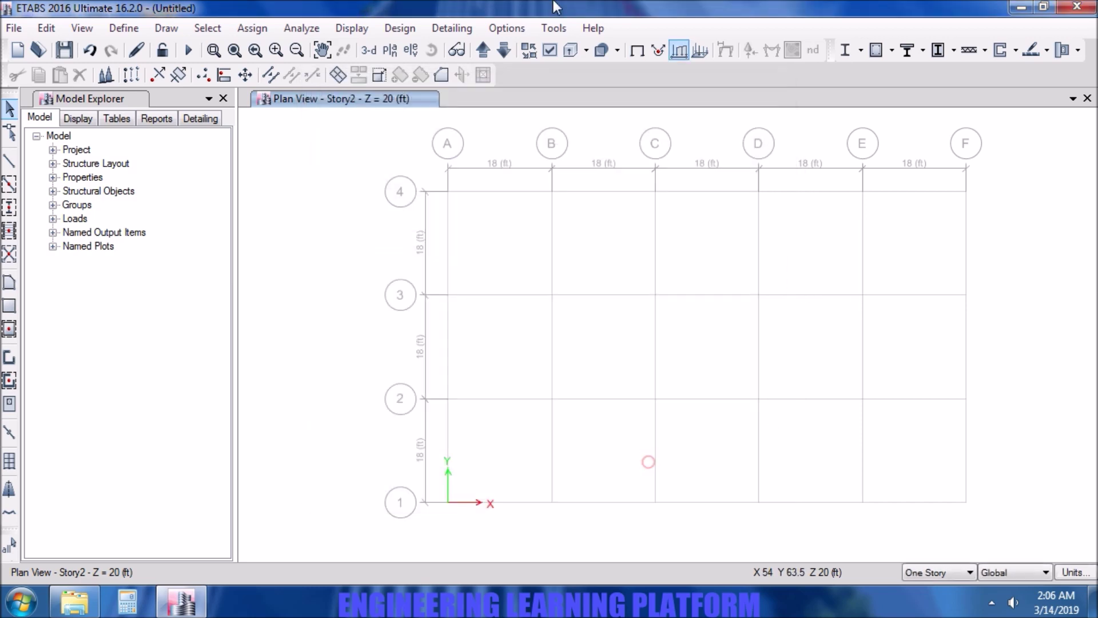
Step: Delete the Plank1 property from the slab section definitions
click(125, 29)
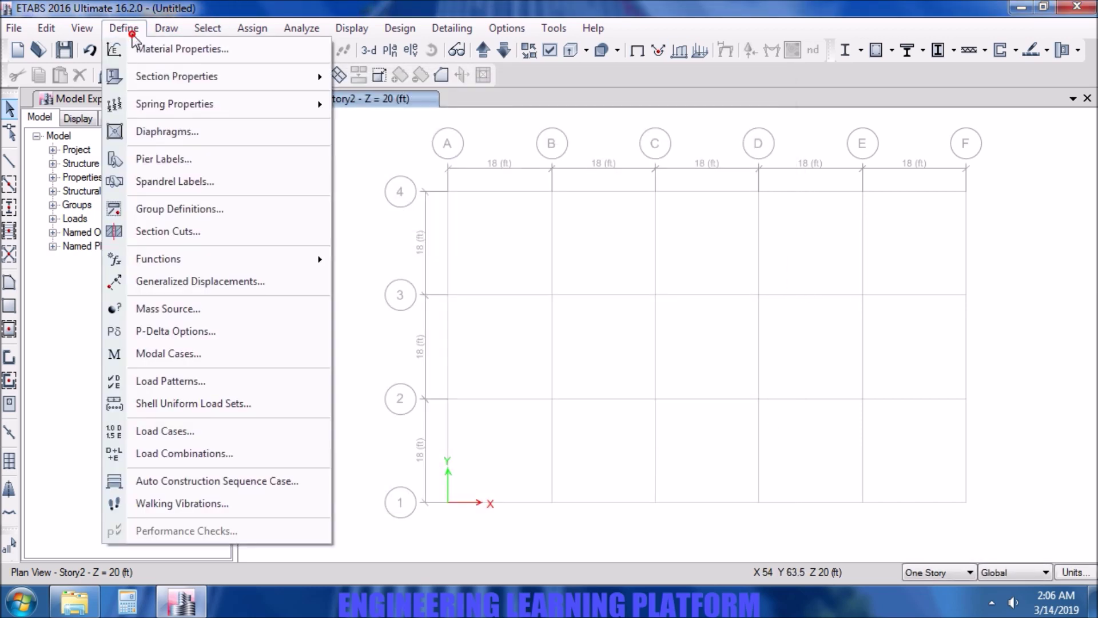
mouse_move(256, 84)
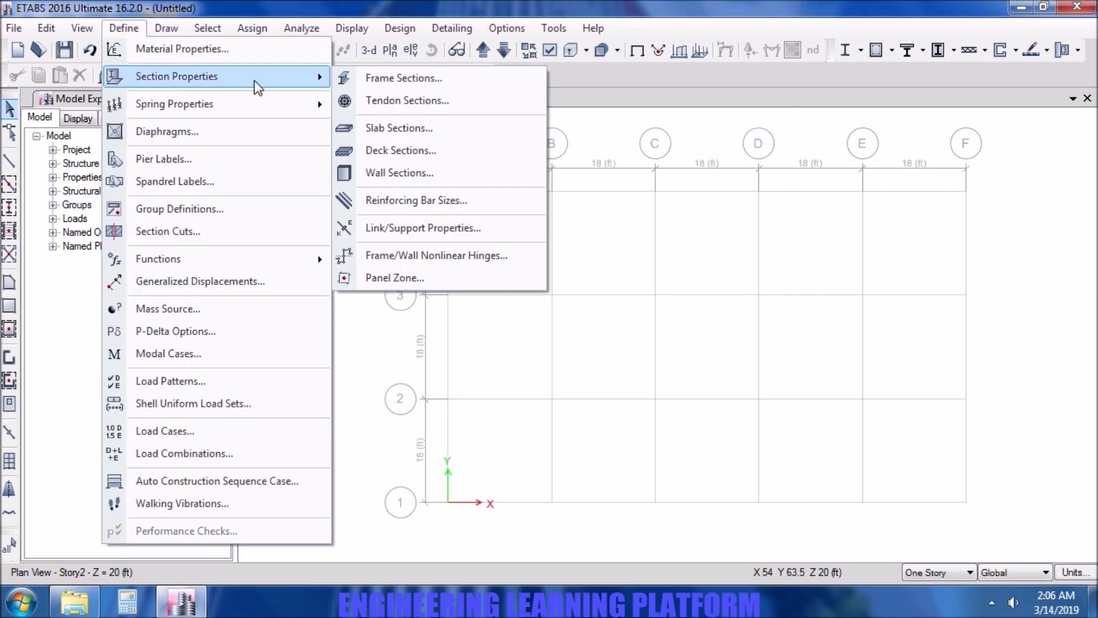
click(461, 131)
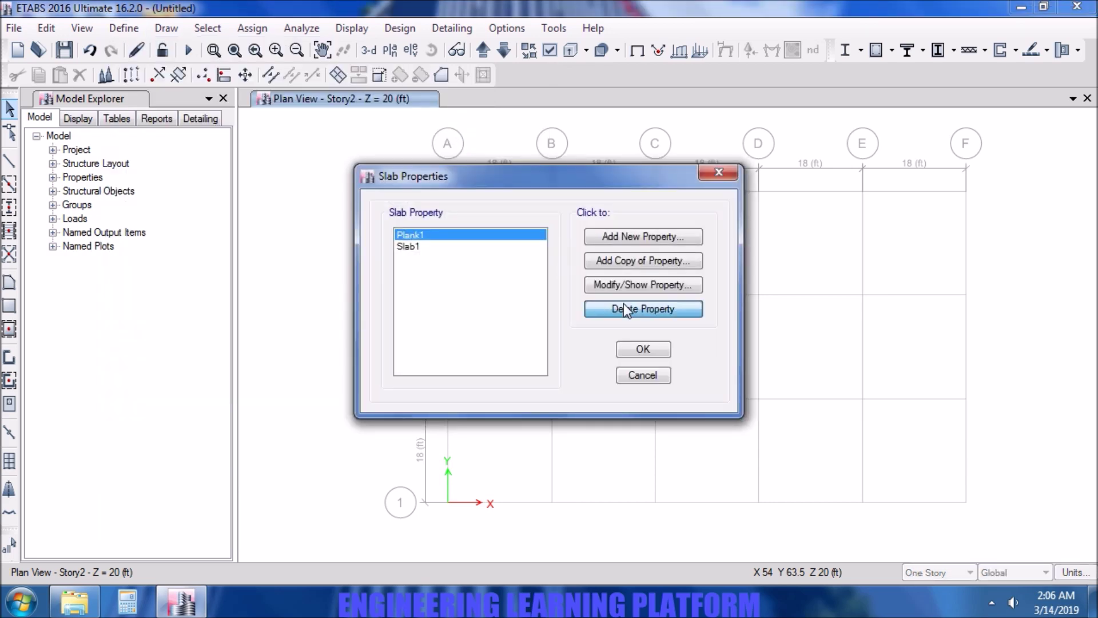
click(624, 305)
click(565, 357)
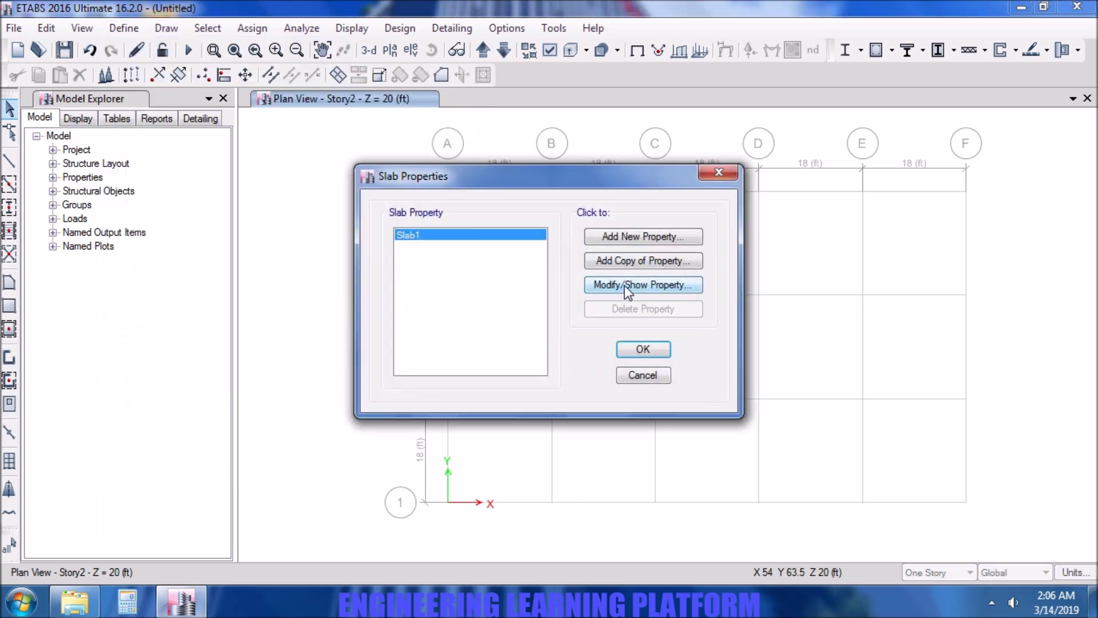
Step: Rename the Slab1 property to Slab 8 and set its bending m11, m22 and m12 stiffness modifiers to 0.25
click(623, 285)
key(BackSpace)
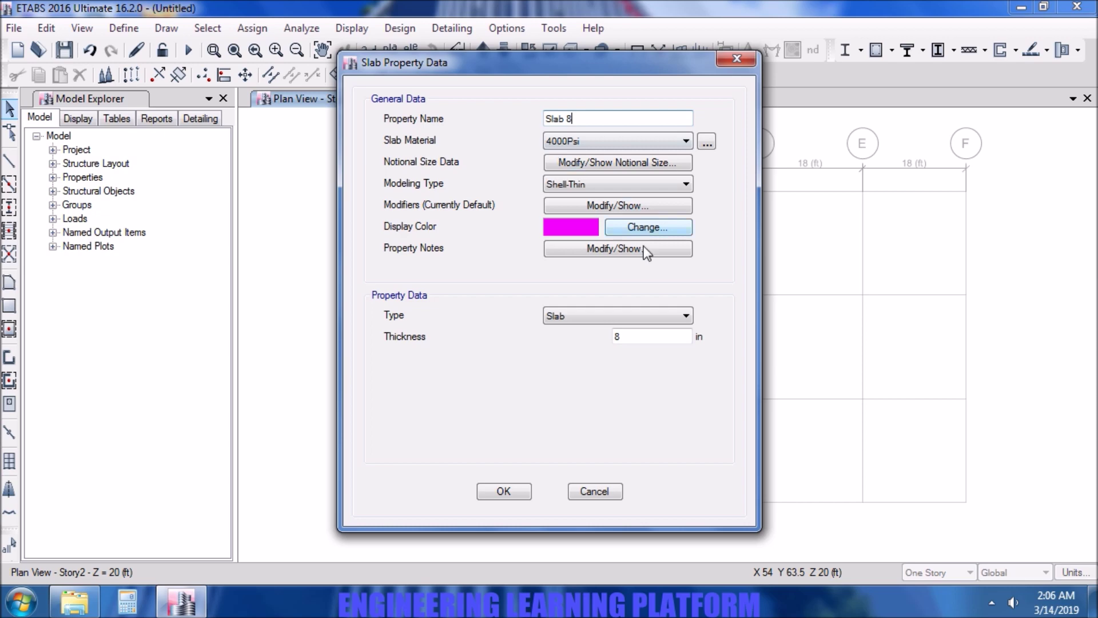
click(621, 206)
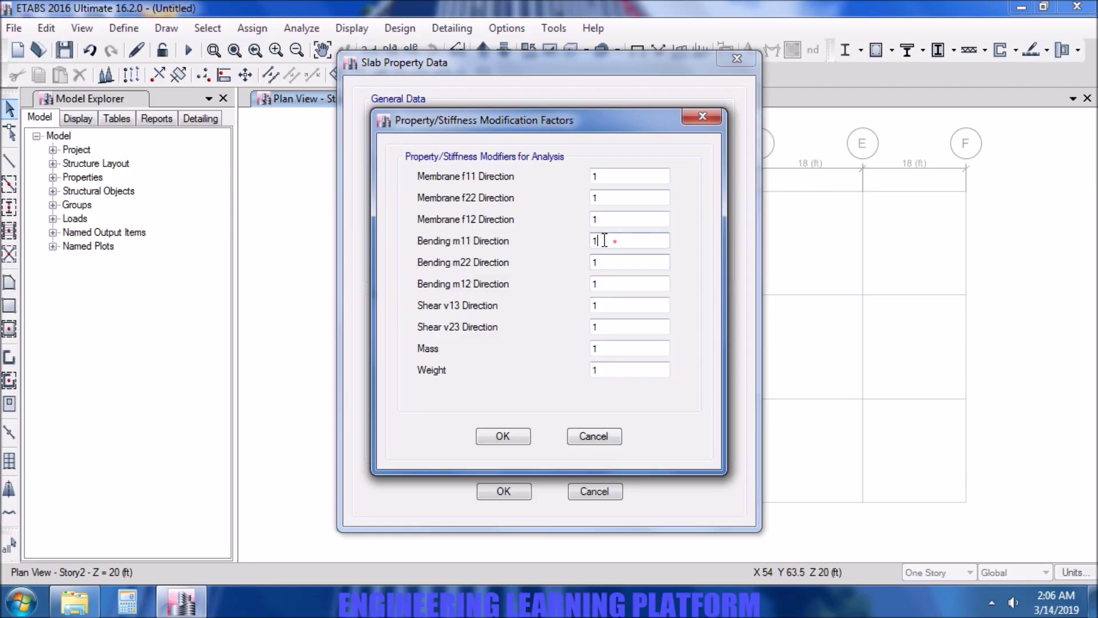
double_click(614, 241)
text(0.25)
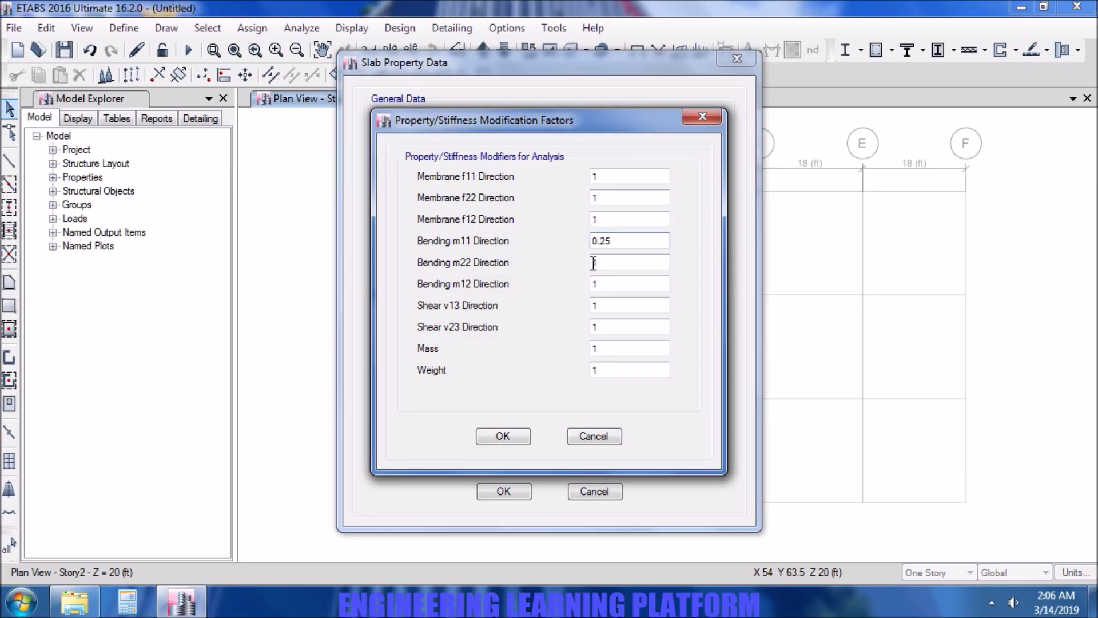
double_click(594, 262)
text(0.25)
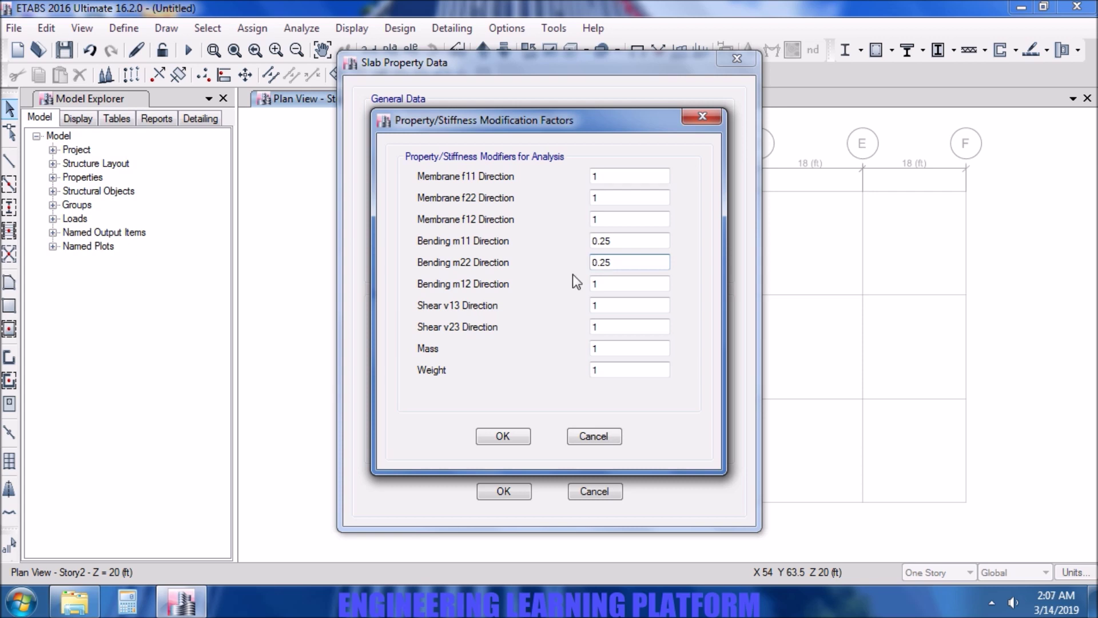
double_click(595, 284)
text(0.25)
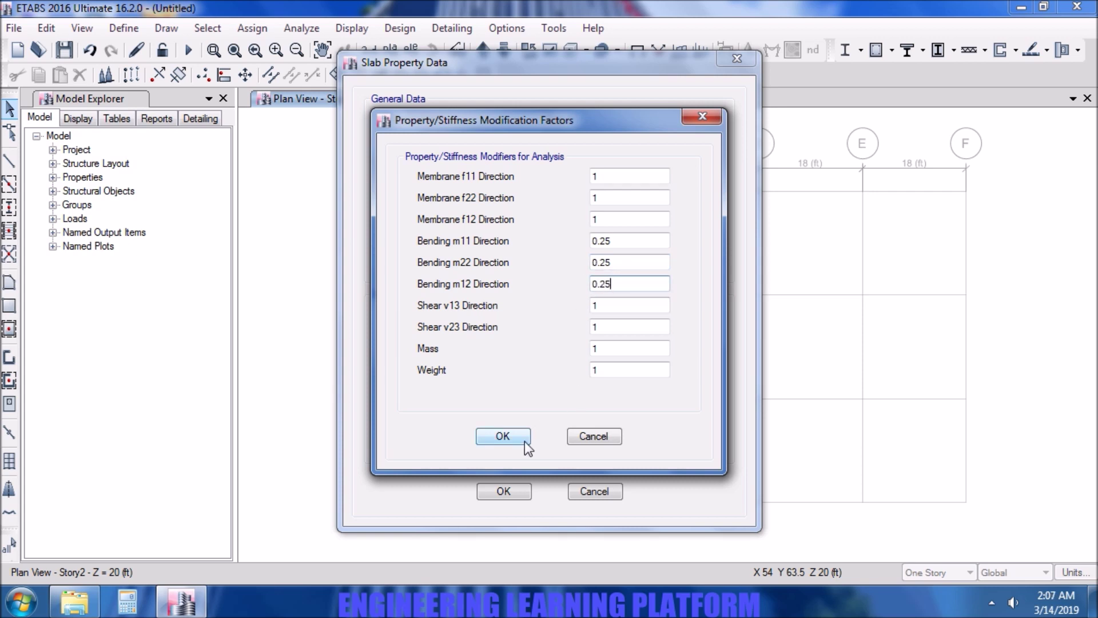
click(525, 440)
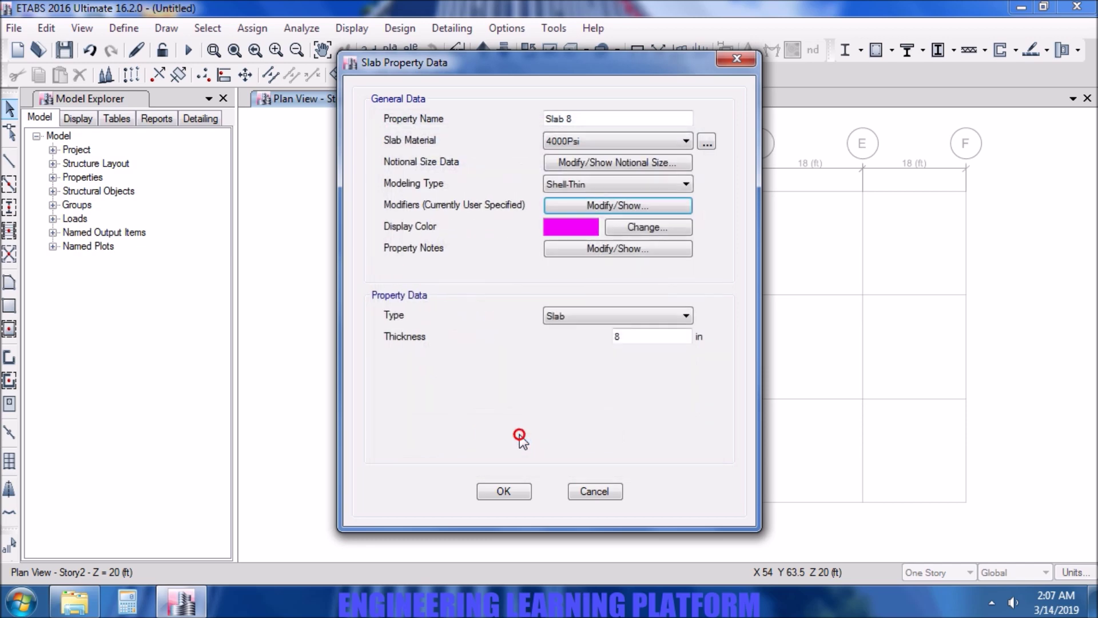
click(530, 492)
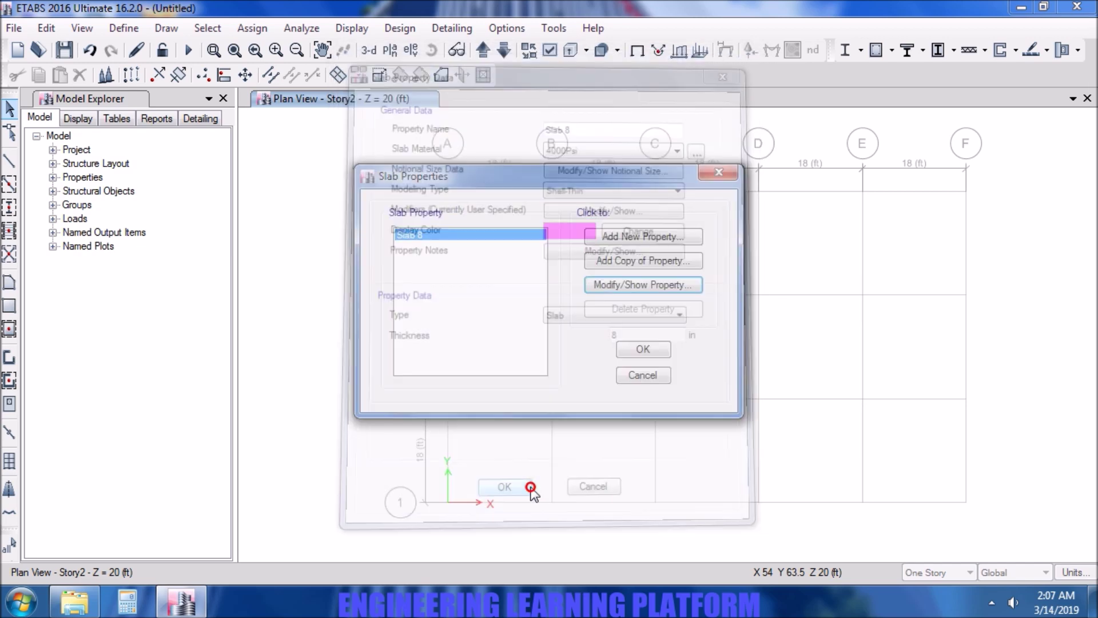
click(650, 351)
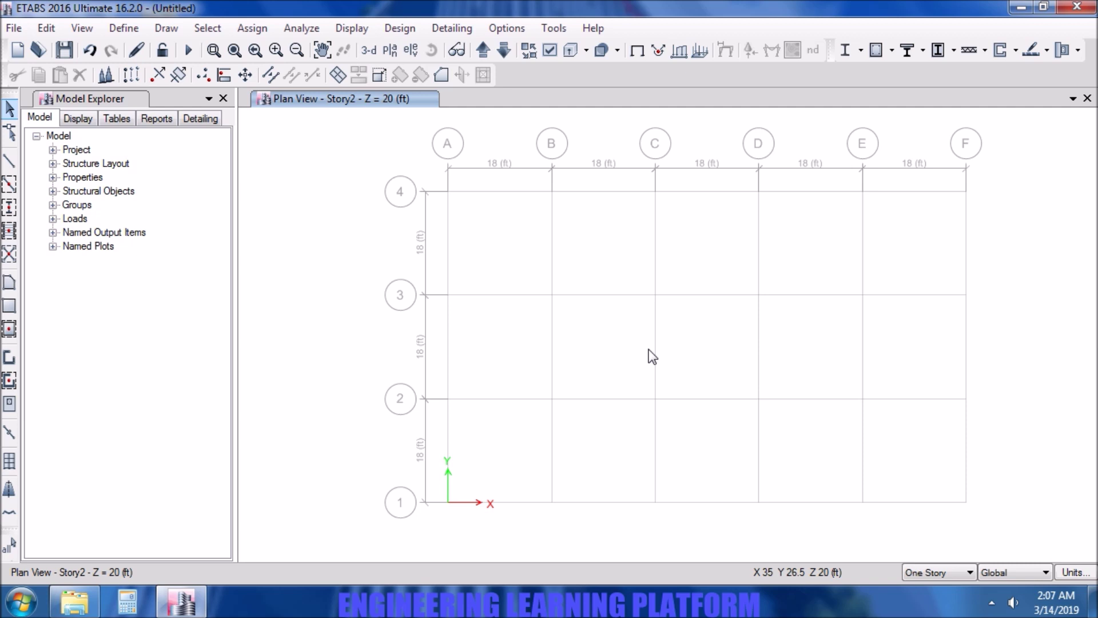
Step: Add a copy of the C12x12 frame section named C12X12 INTERIOR, keeping the same Section Designer layout
click(134, 27)
mouse_move(320, 80)
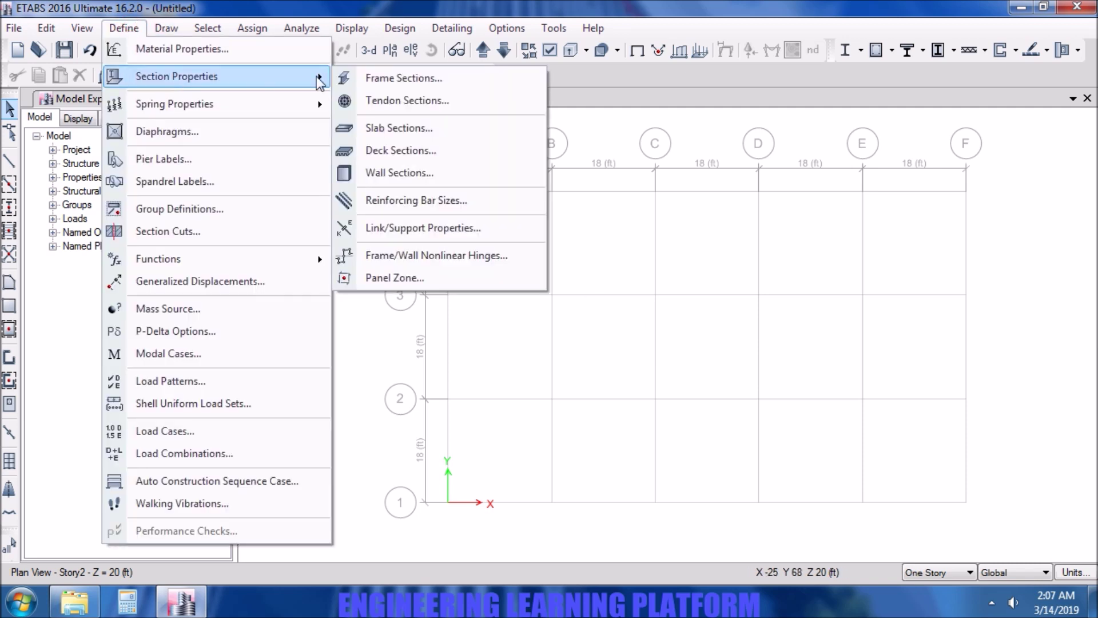
click(430, 80)
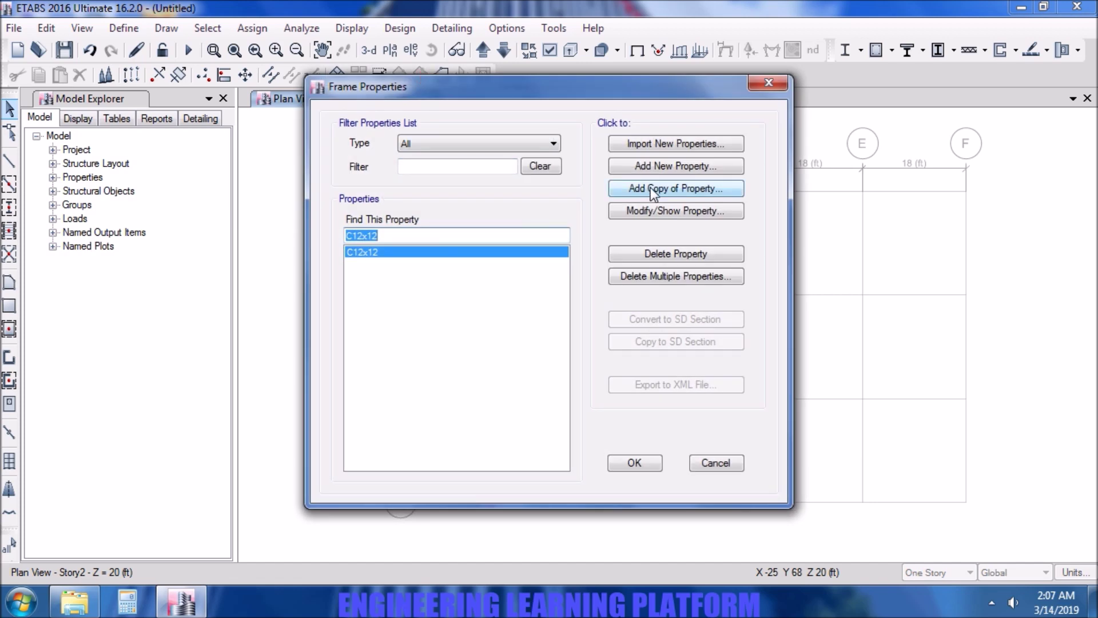
click(627, 191)
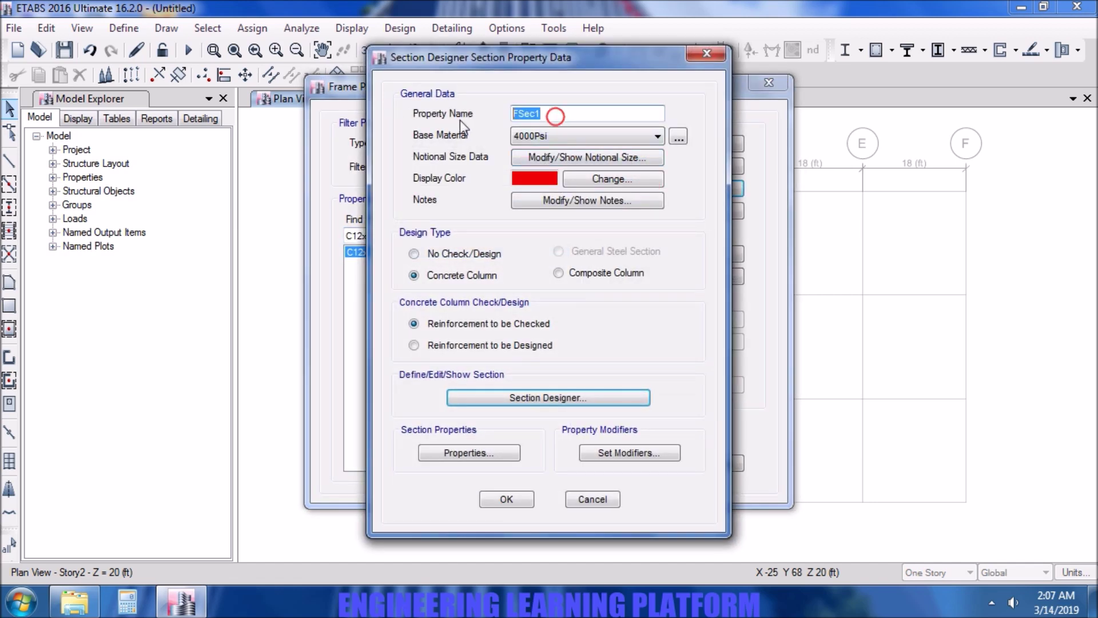
text(C12X12 INTERIOR)
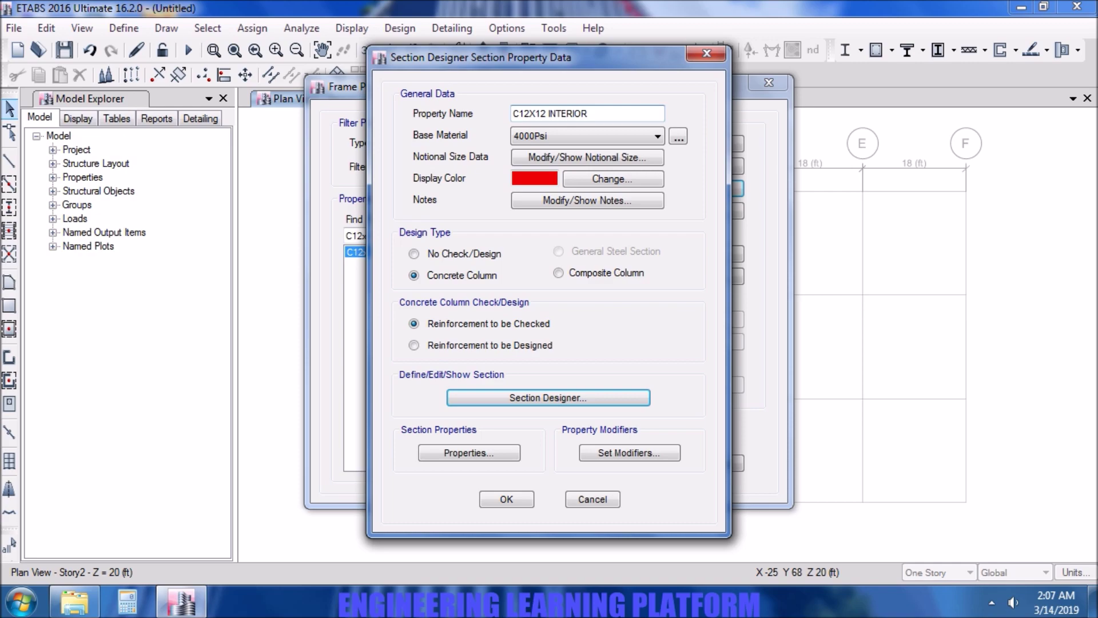
key(Return)
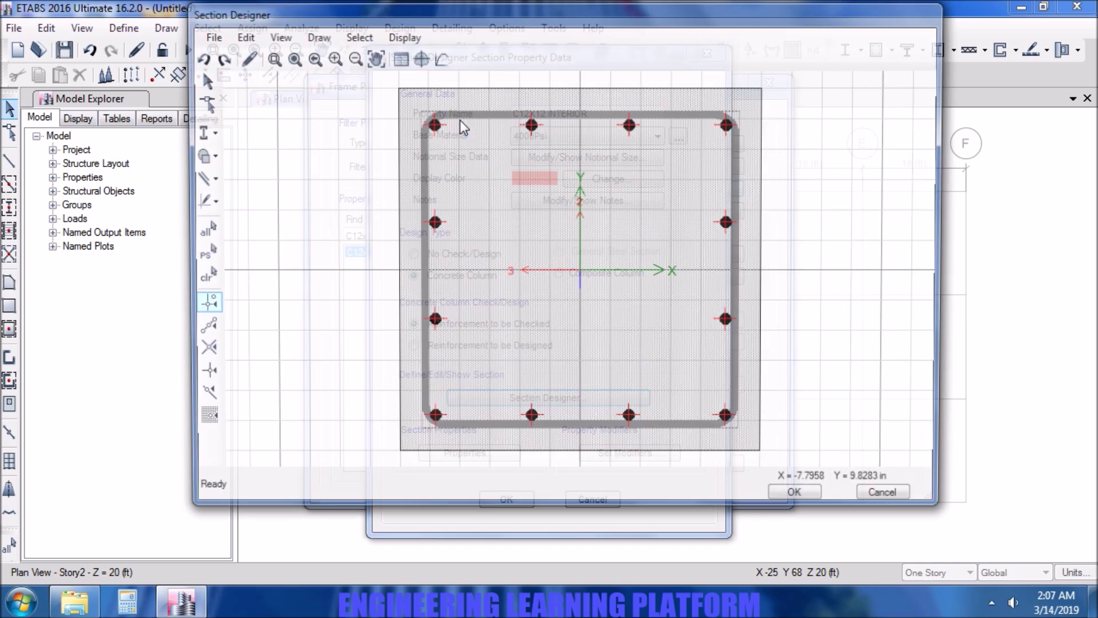
click(801, 500)
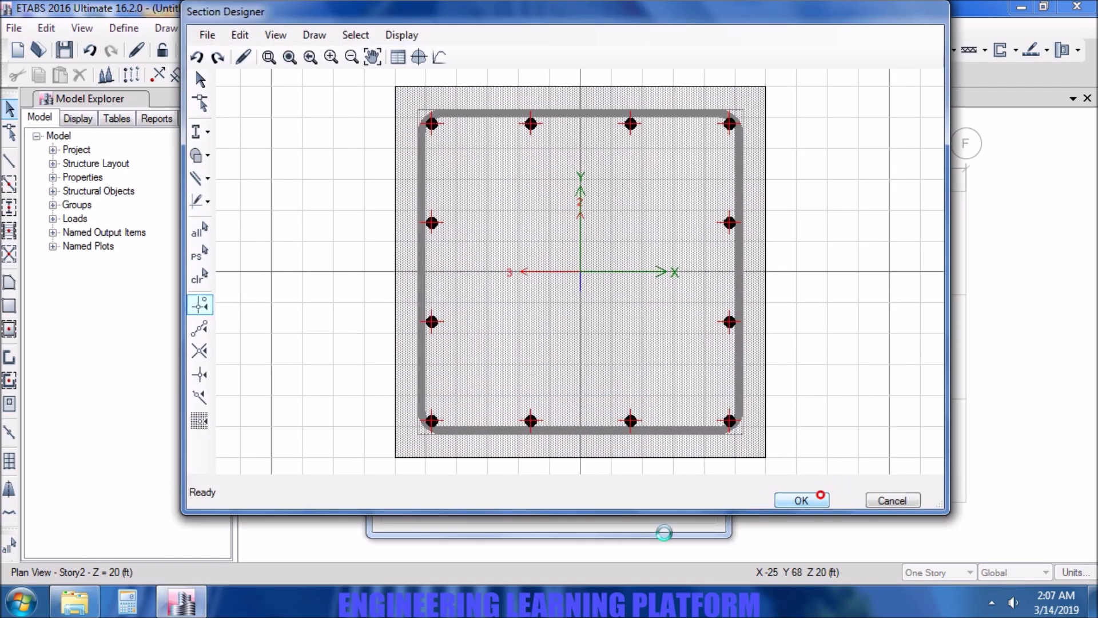
click(525, 498)
Step: Rename the C12x12 frame section to C12x12 EXTERIOR and accept the frame property list
click(438, 251)
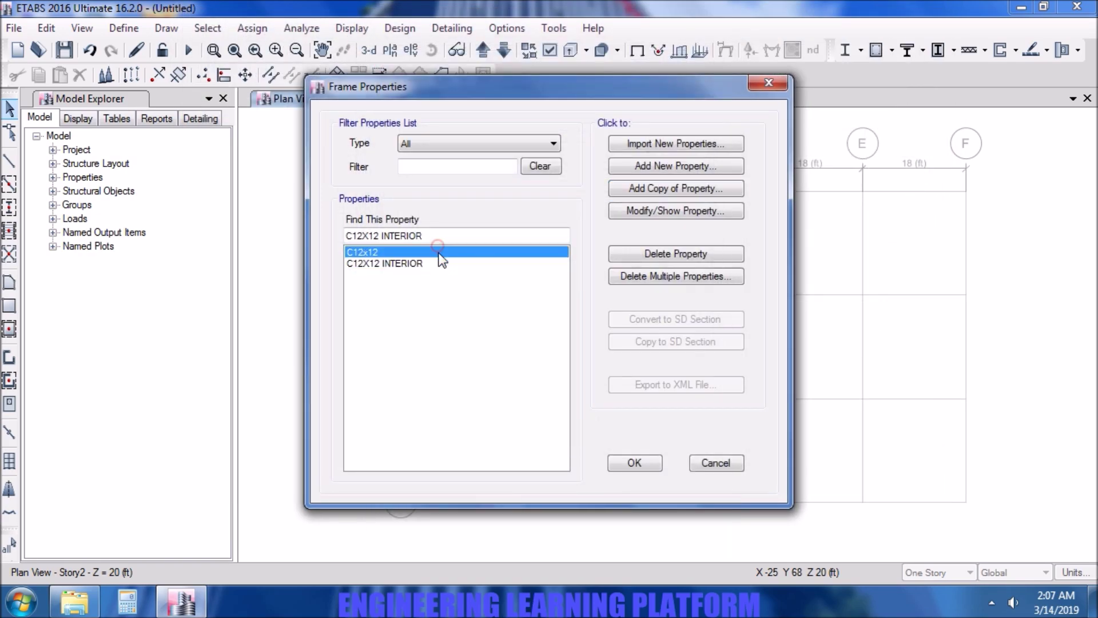
click(674, 209)
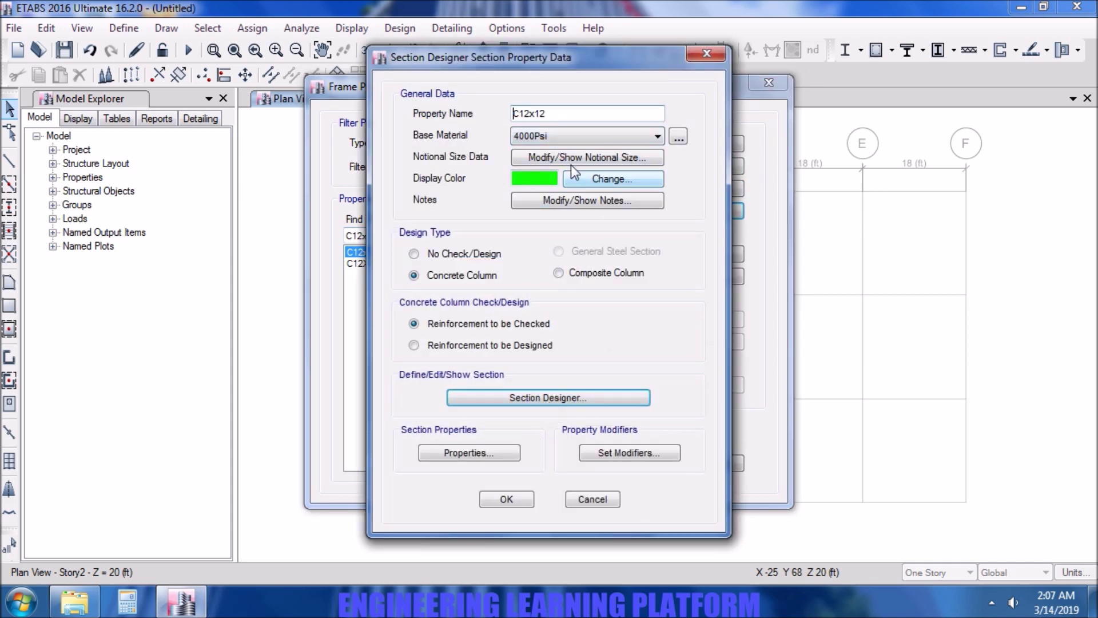
click(578, 112)
text(EXTERIOR)
click(507, 499)
click(633, 462)
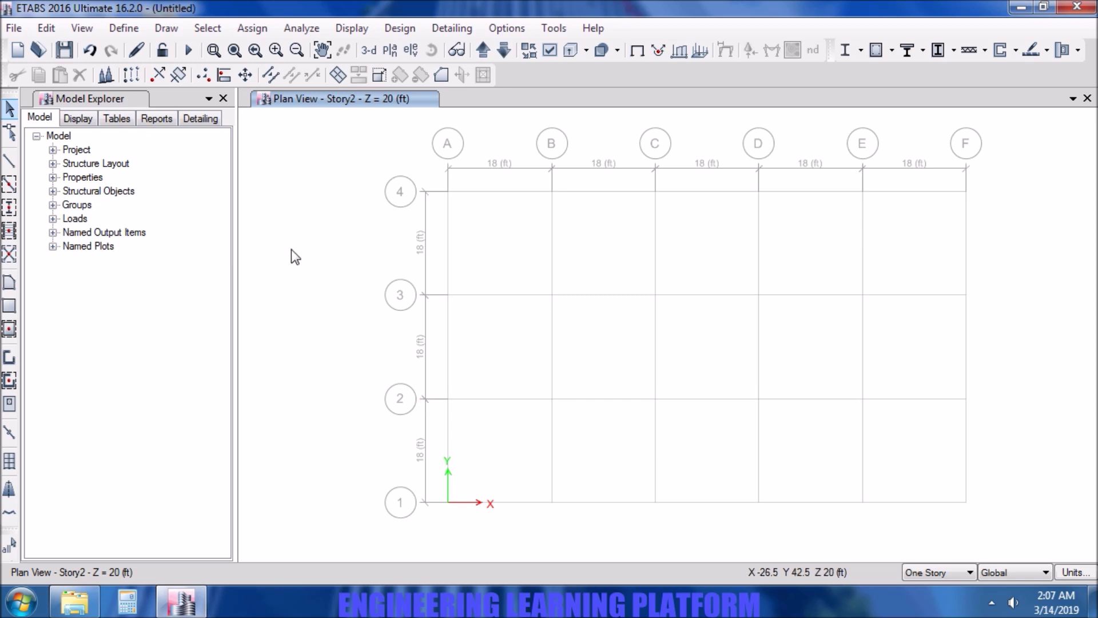
Step: Add a load pattern named SDL of type Super Dead with a self weight multiplier of 0
click(118, 28)
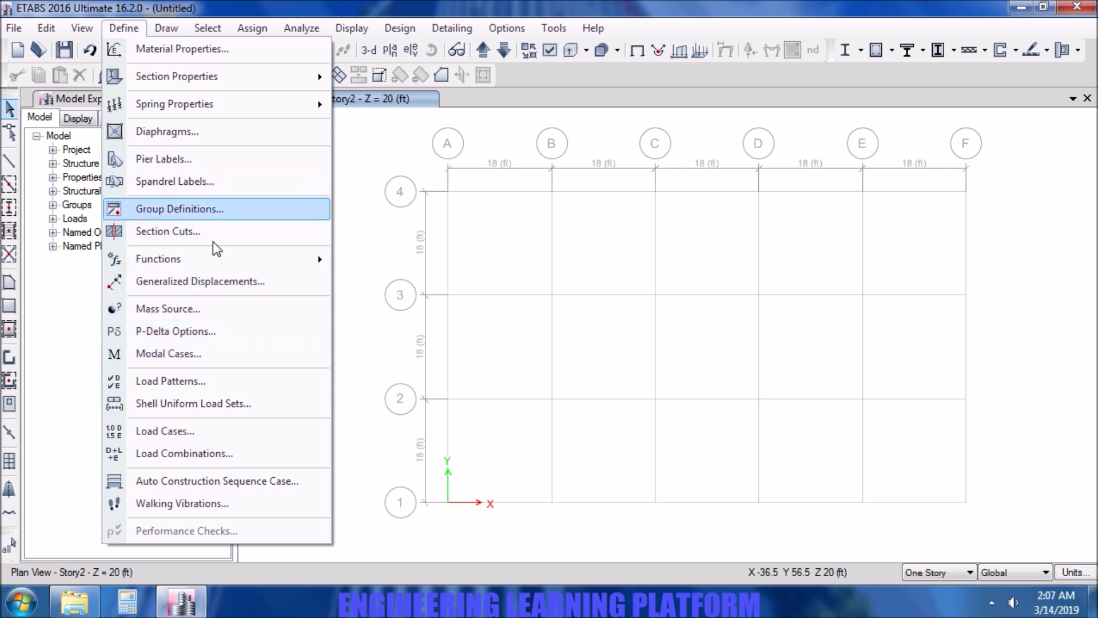
click(171, 381)
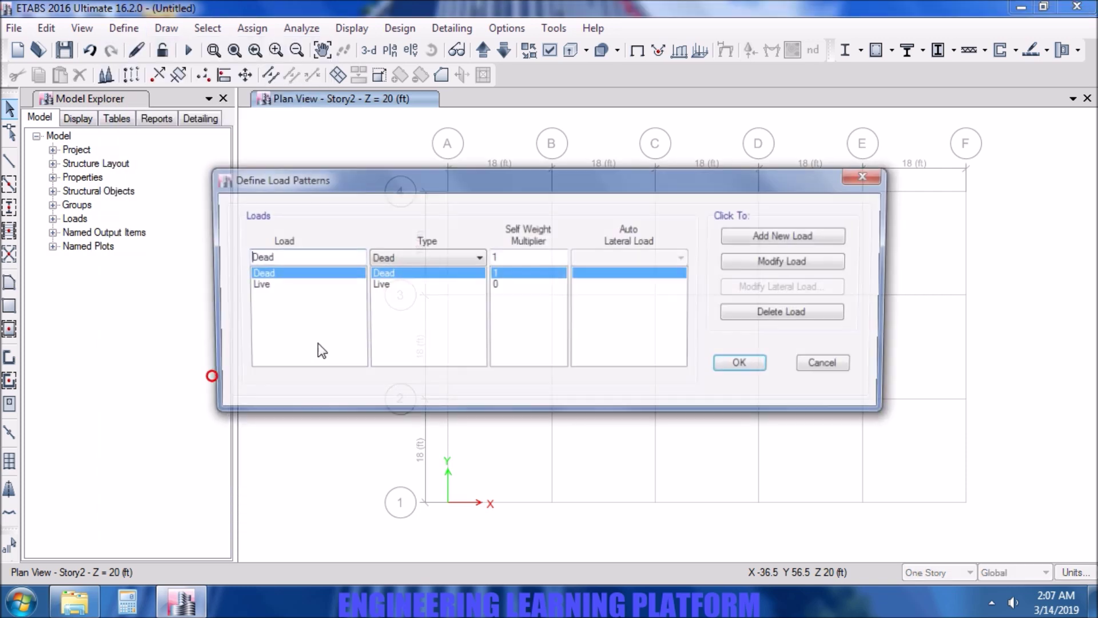
double_click(278, 256)
text(SDL)
click(410, 254)
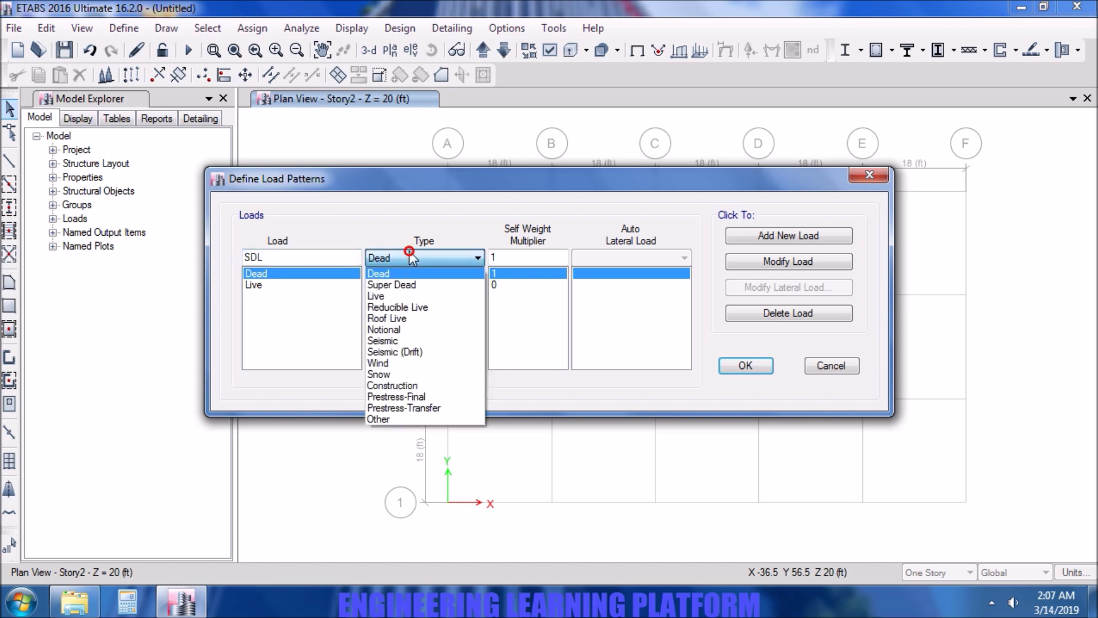
click(413, 284)
click(755, 236)
Step: Add a Seismic load pattern named EX using UBC 97 as its auto lateral load
double_click(339, 258)
text(EX)
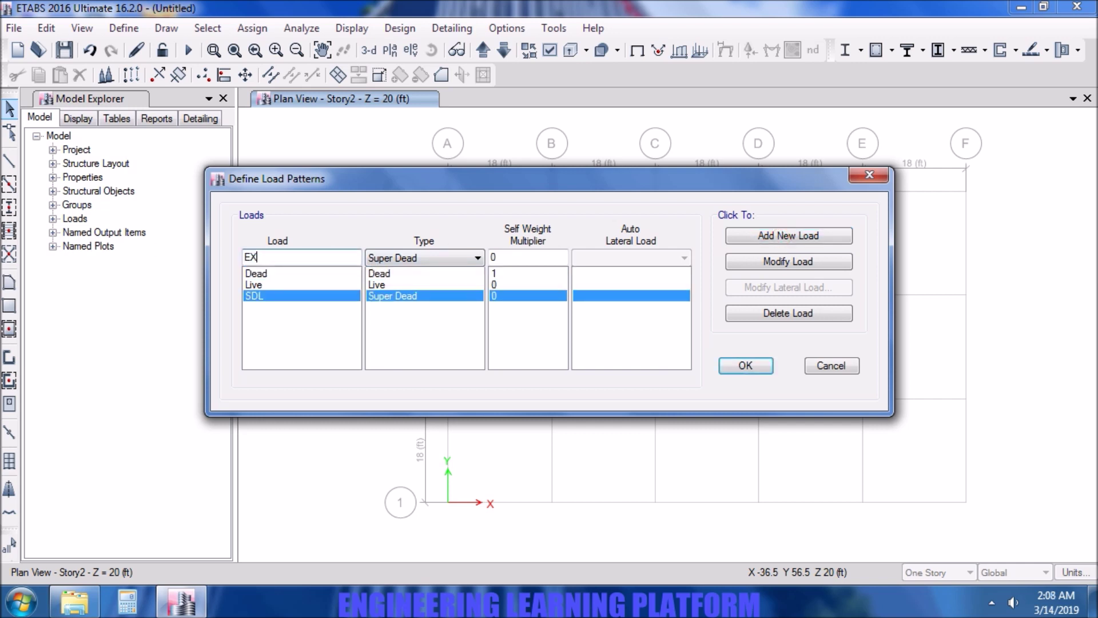
click(403, 258)
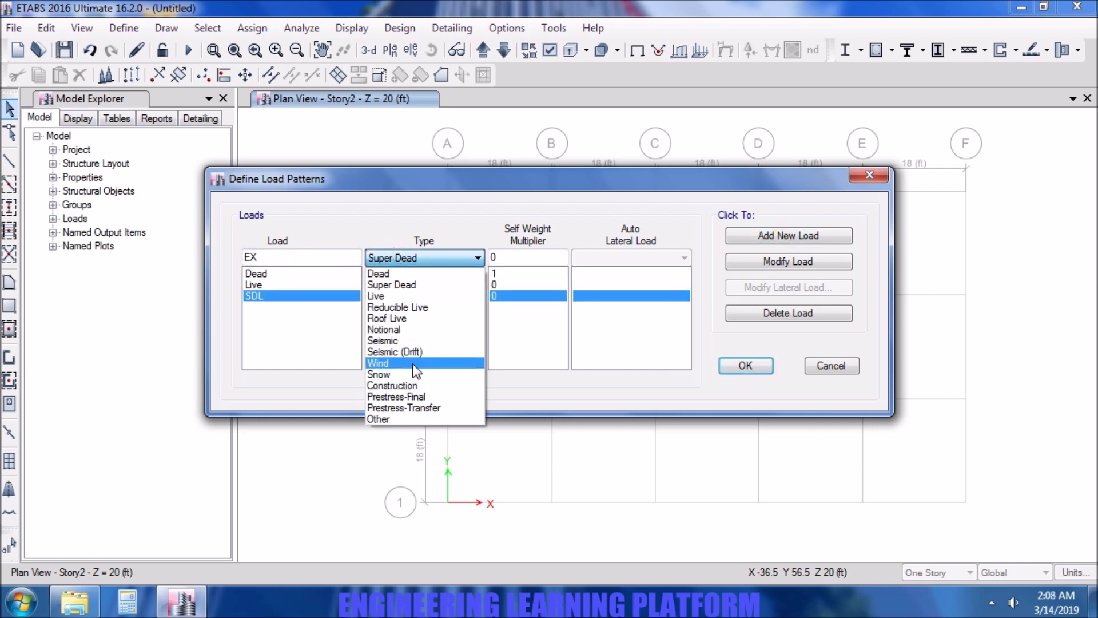
click(417, 340)
click(632, 260)
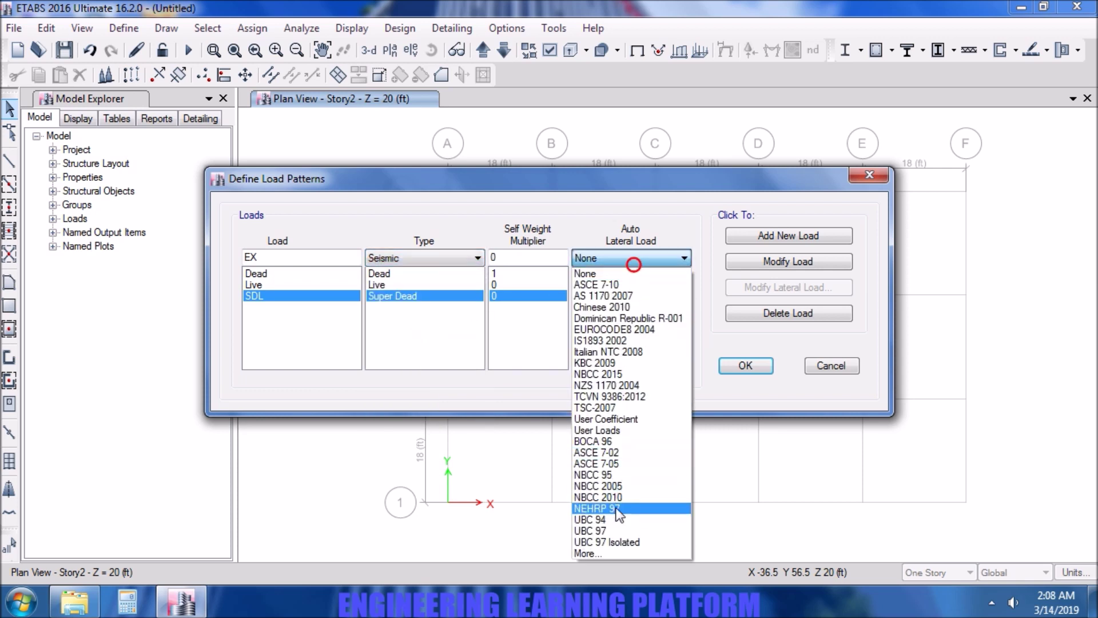
click(619, 531)
click(788, 234)
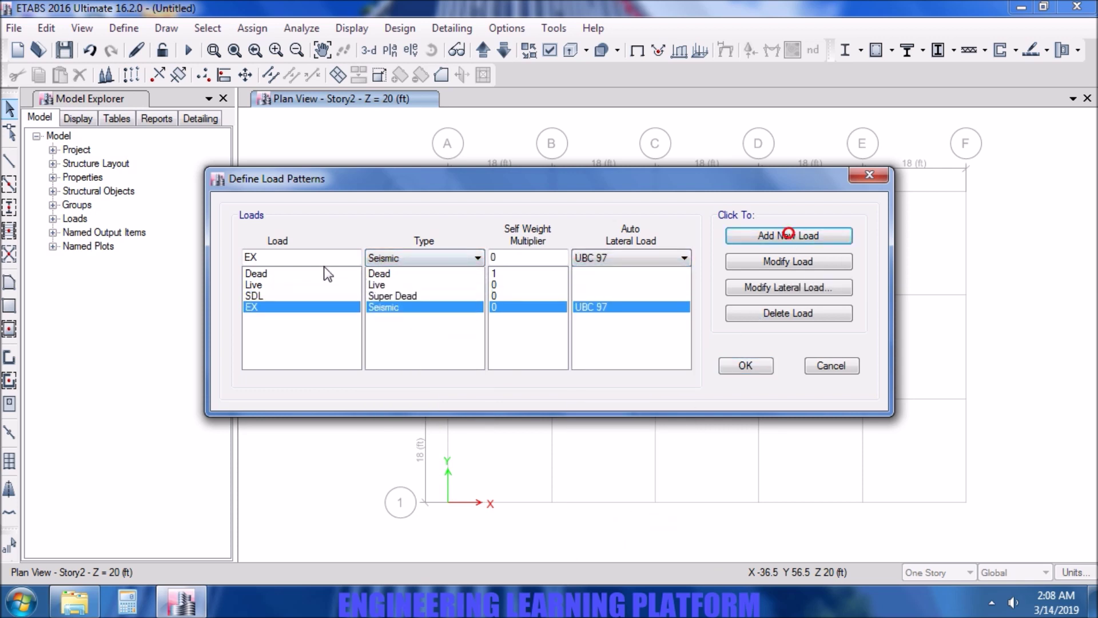
Step: Add a second Seismic load pattern named EY with the UBC 97 auto lateral load
click(316, 259)
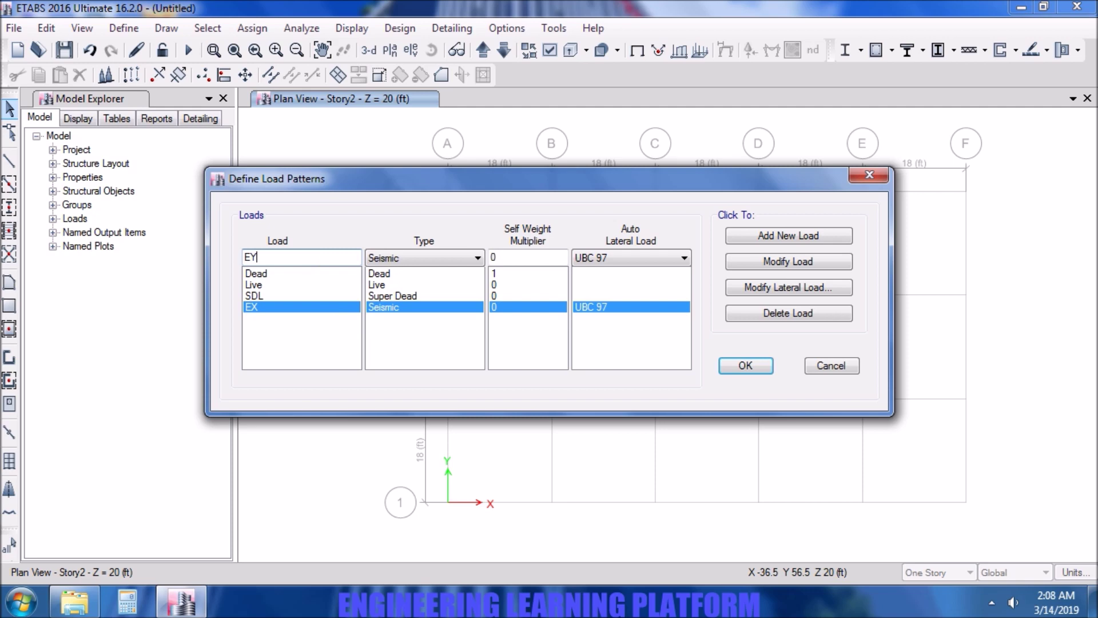
text(Y)
click(764, 235)
Step: For EX's lateral load, disable all three Y directions and set soil profile type SD and seismic zone factor 0.2
click(309, 307)
click(757, 291)
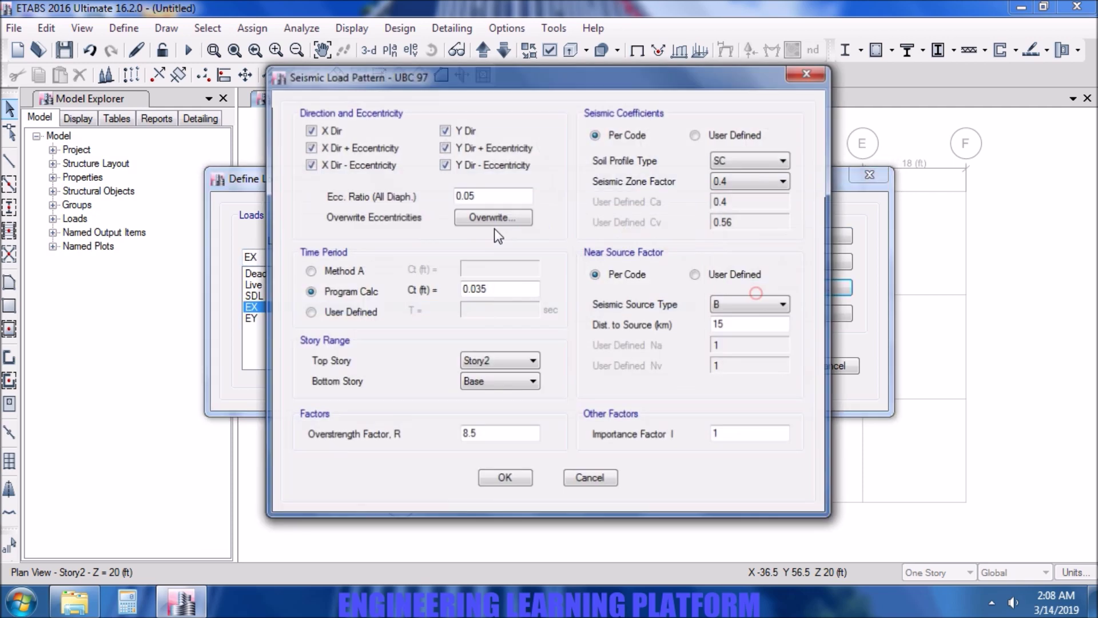
click(446, 130)
click(445, 147)
click(446, 162)
click(743, 160)
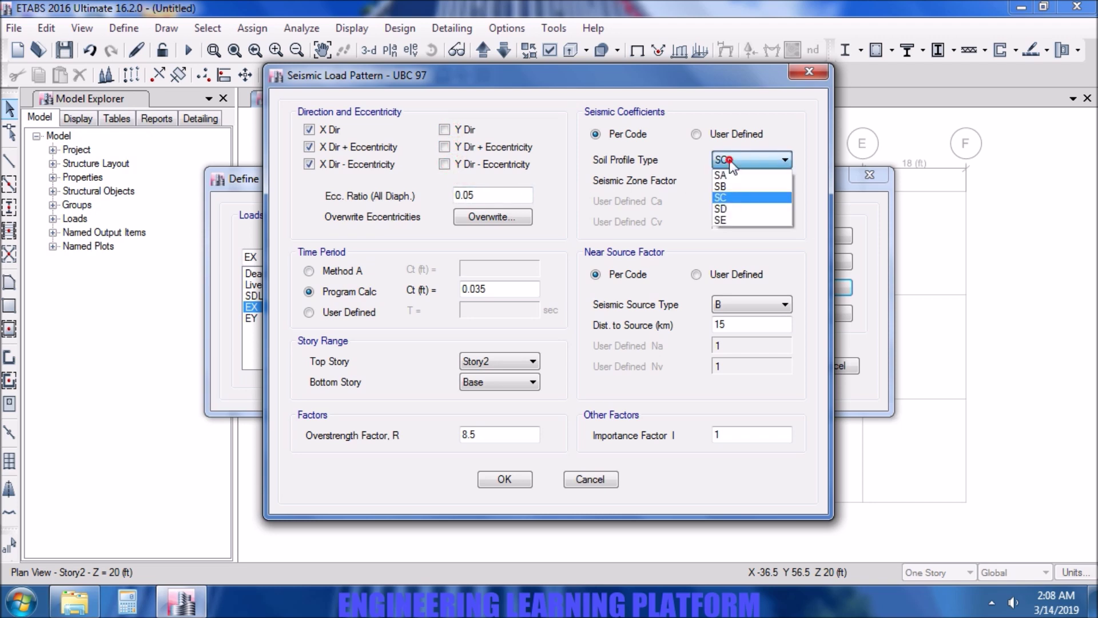
click(732, 204)
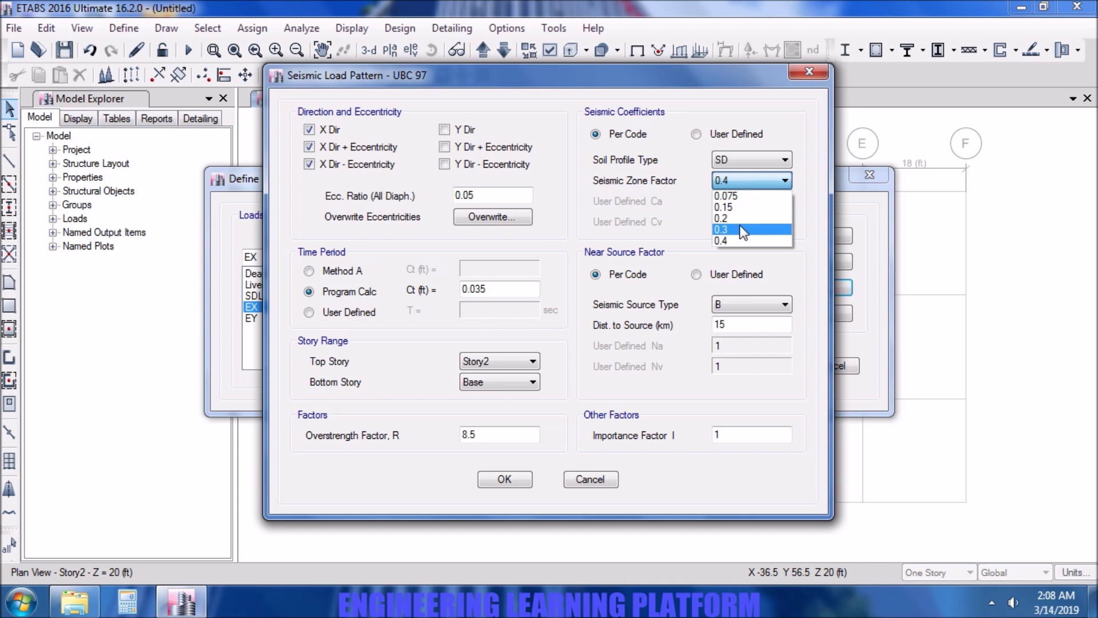
click(740, 224)
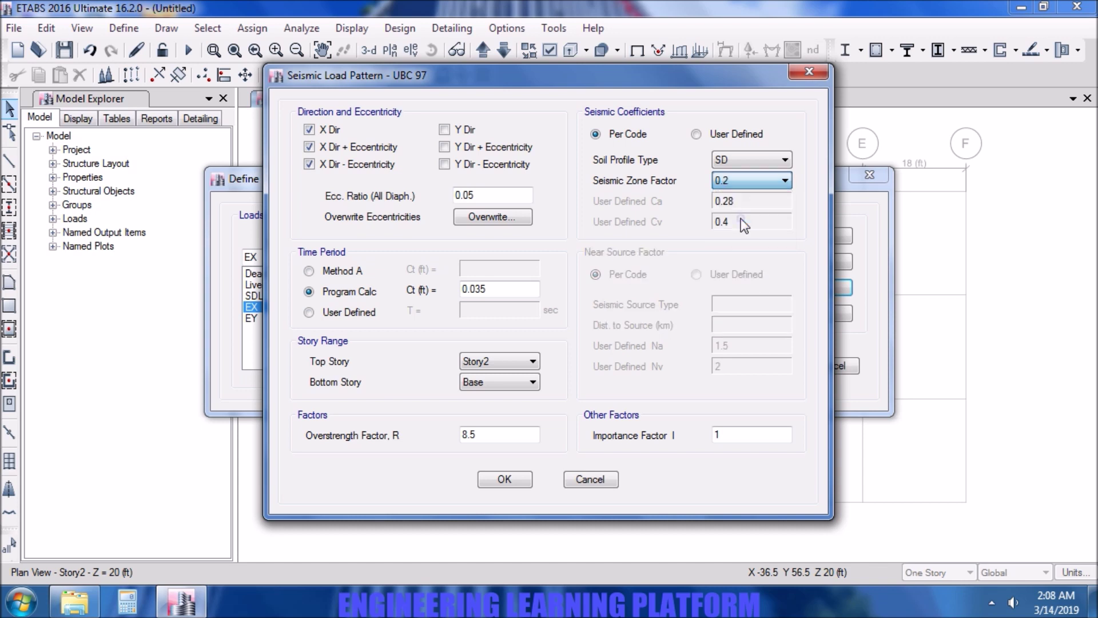
Step: Set EX's Ct to 0.03 ft and overstrength factor R to 5.5, and accept its seismic settings
click(496, 289)
key(BackSpace)
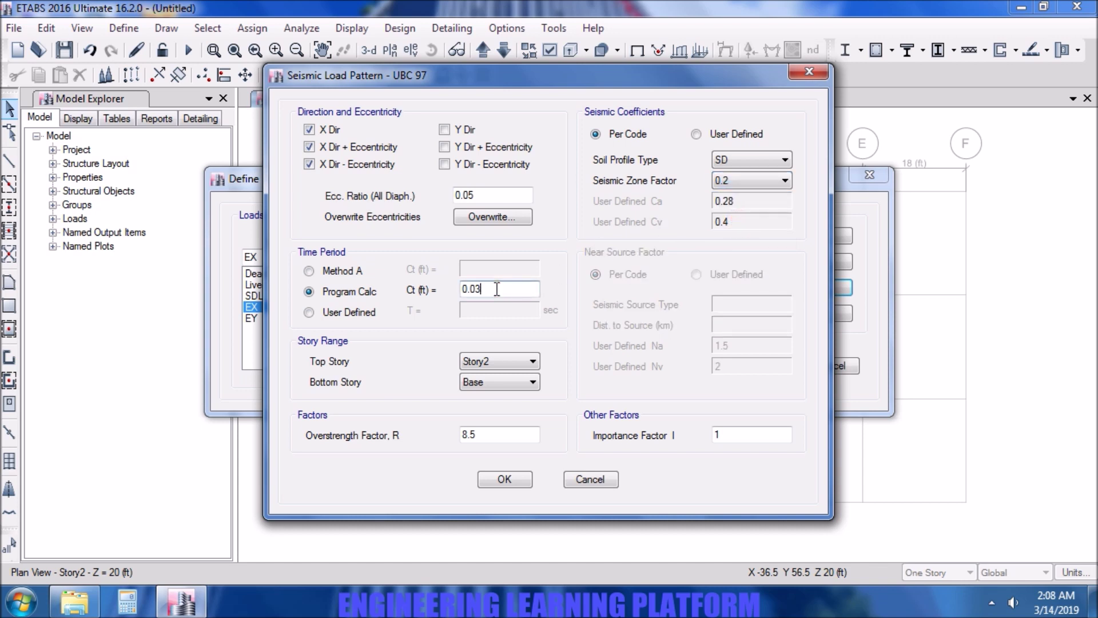
double_click(498, 433)
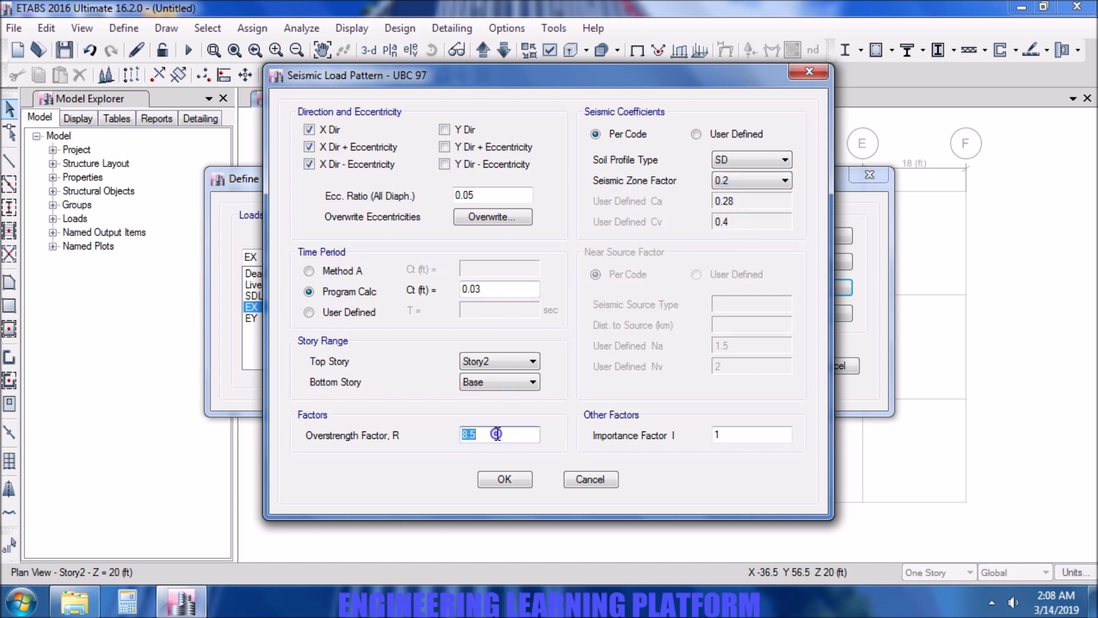
text(5.5)
click(503, 479)
Step: For EY's lateral load, disable all three X directions and set soil profile type SD and seismic zone factor 0.2
click(309, 318)
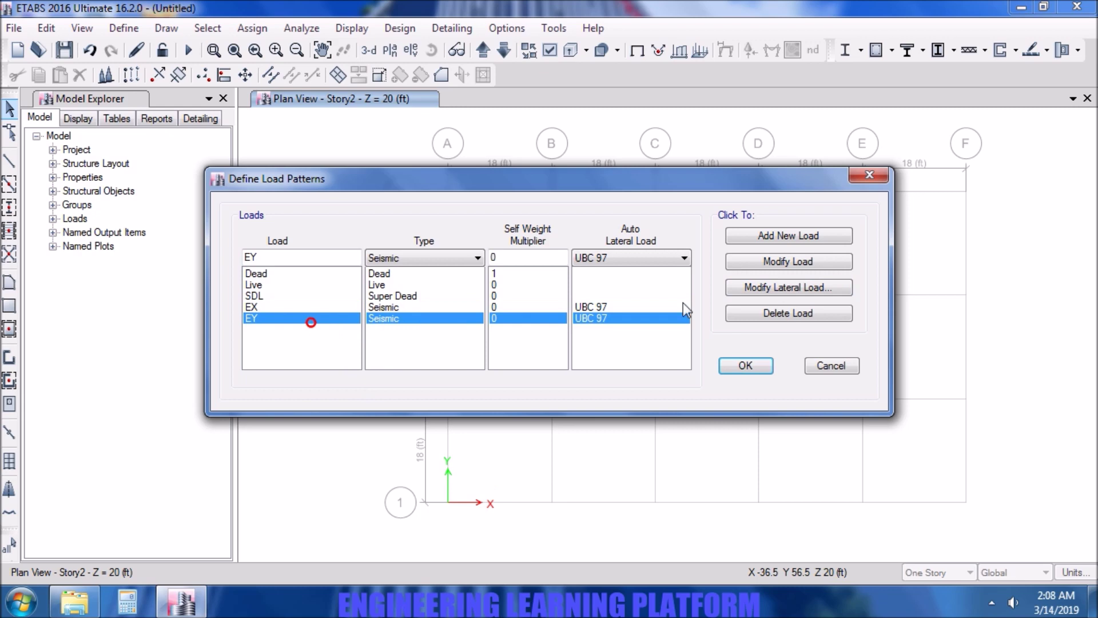
click(804, 289)
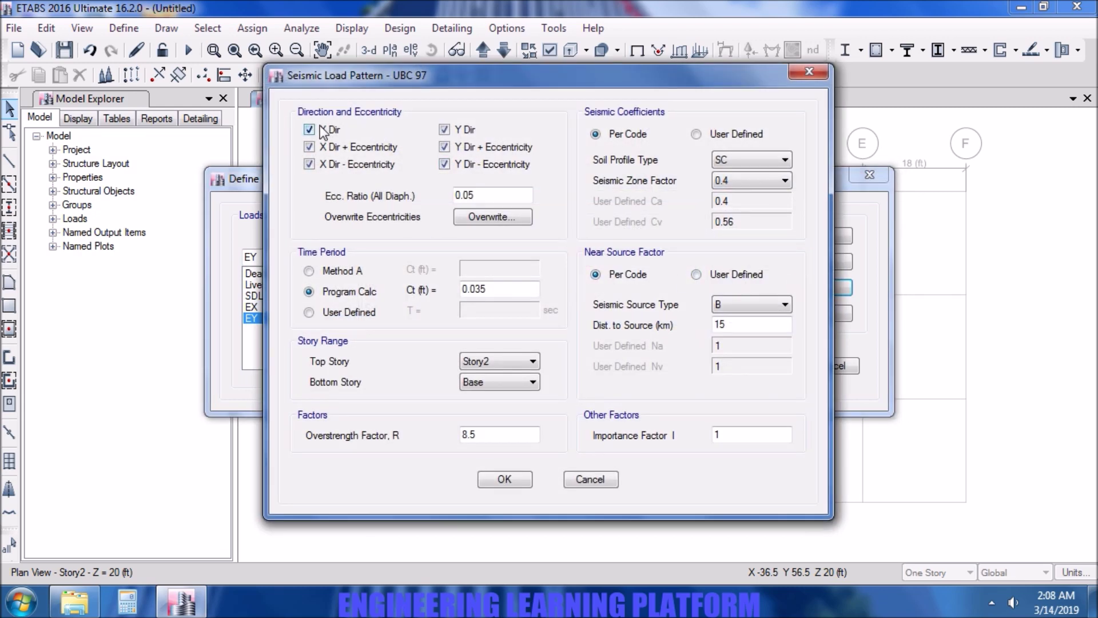
click(322, 131)
click(324, 147)
click(324, 164)
click(736, 160)
click(721, 208)
click(744, 181)
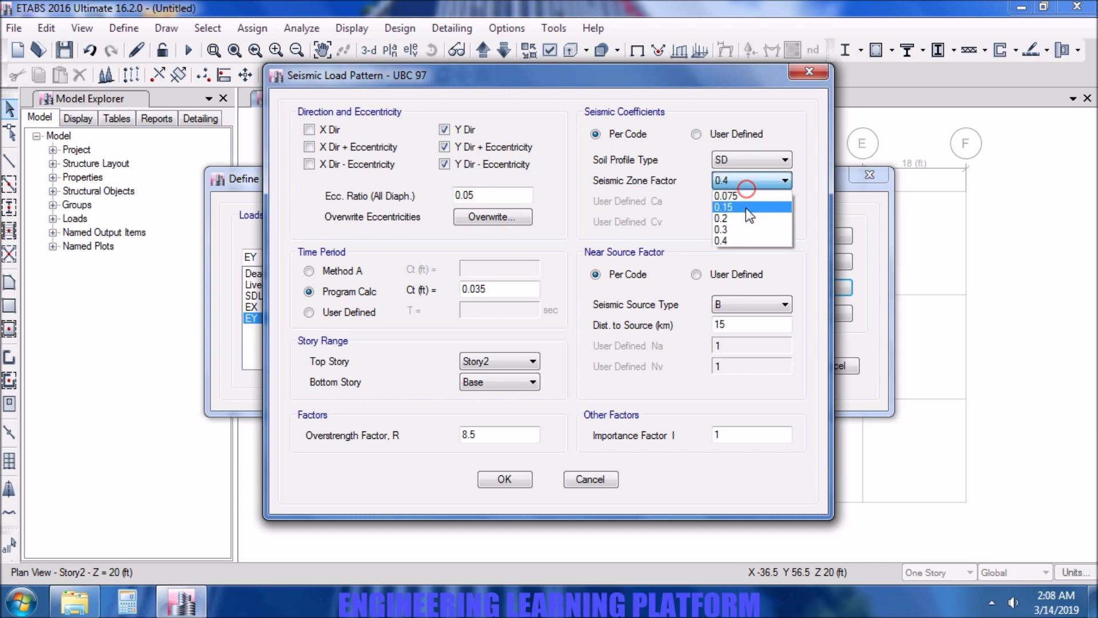
click(742, 221)
Step: Set EY's Ct to 0.03 ft and overstrength factor R to 5.5, and accept the load pattern definitions
click(527, 289)
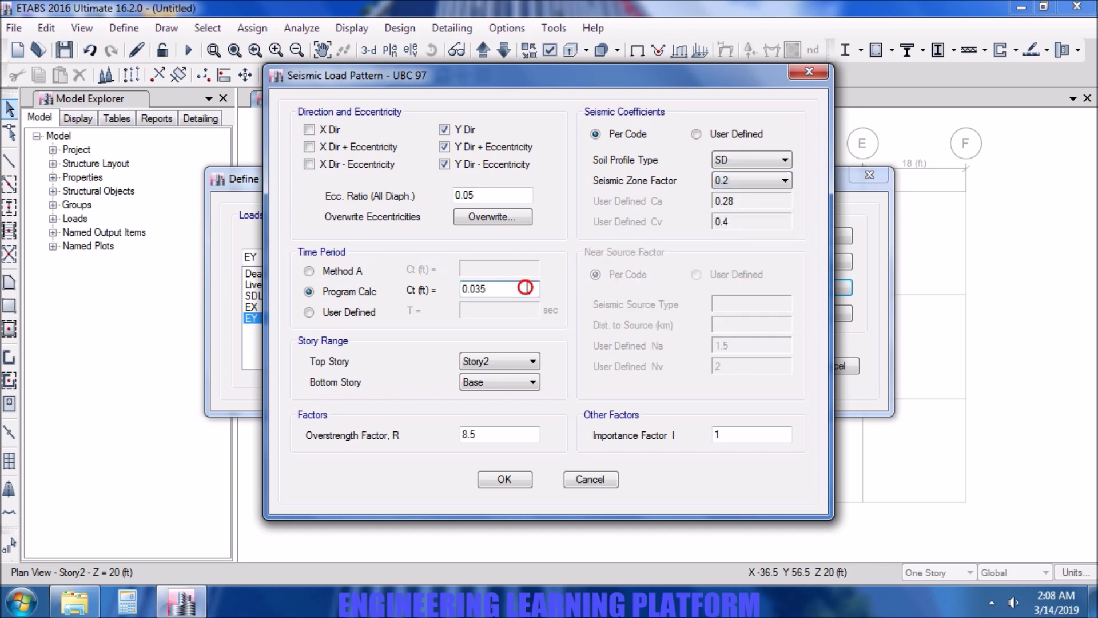
double_click(515, 435)
text(5.5)
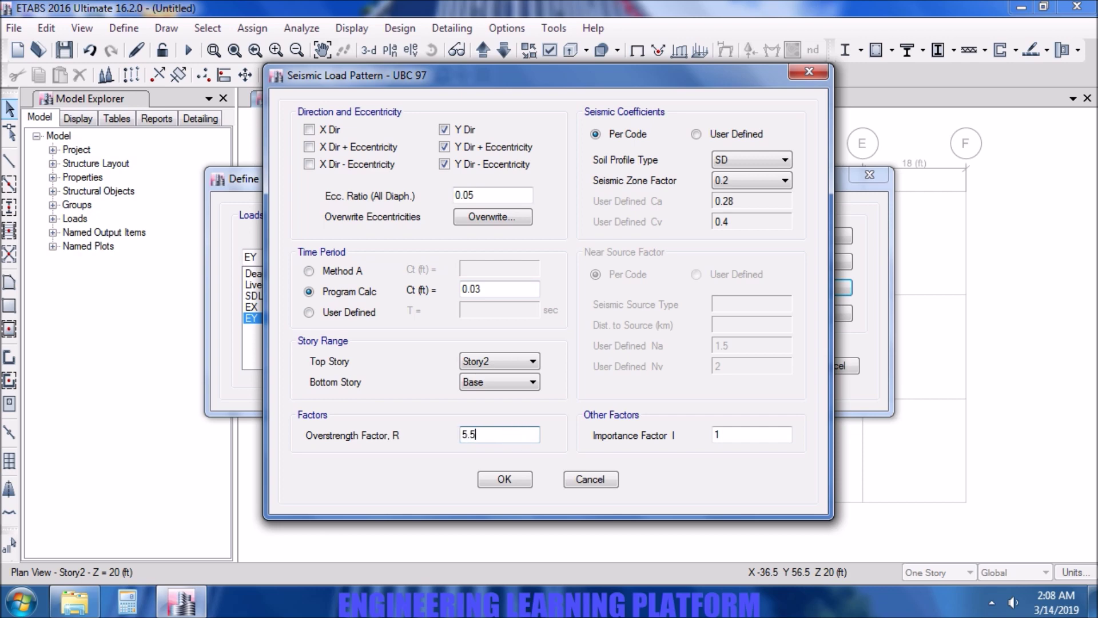
click(522, 476)
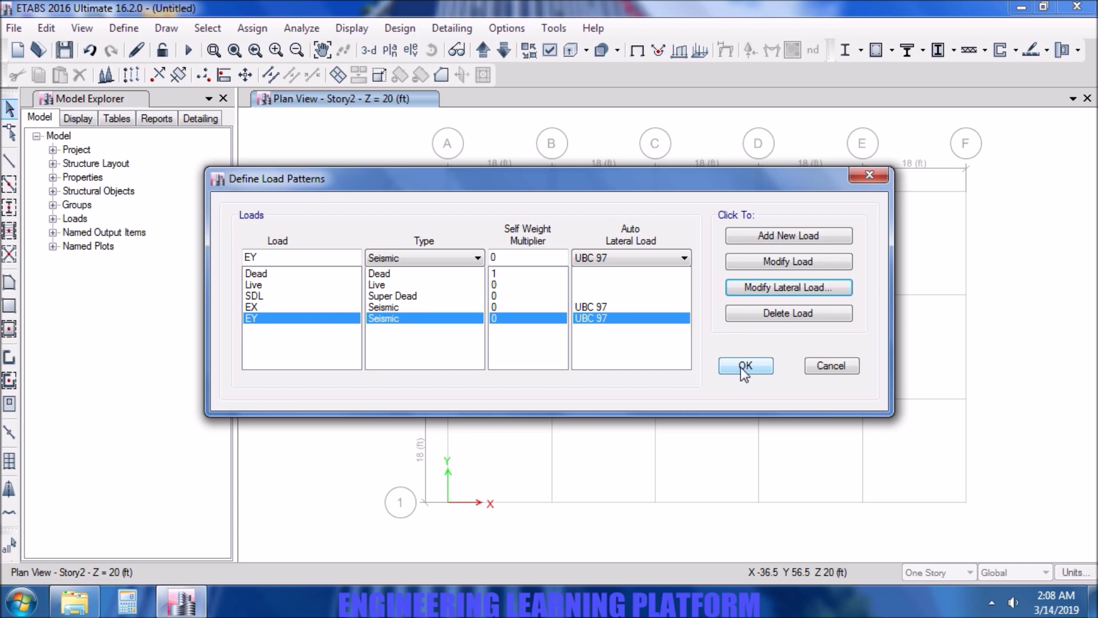
click(744, 367)
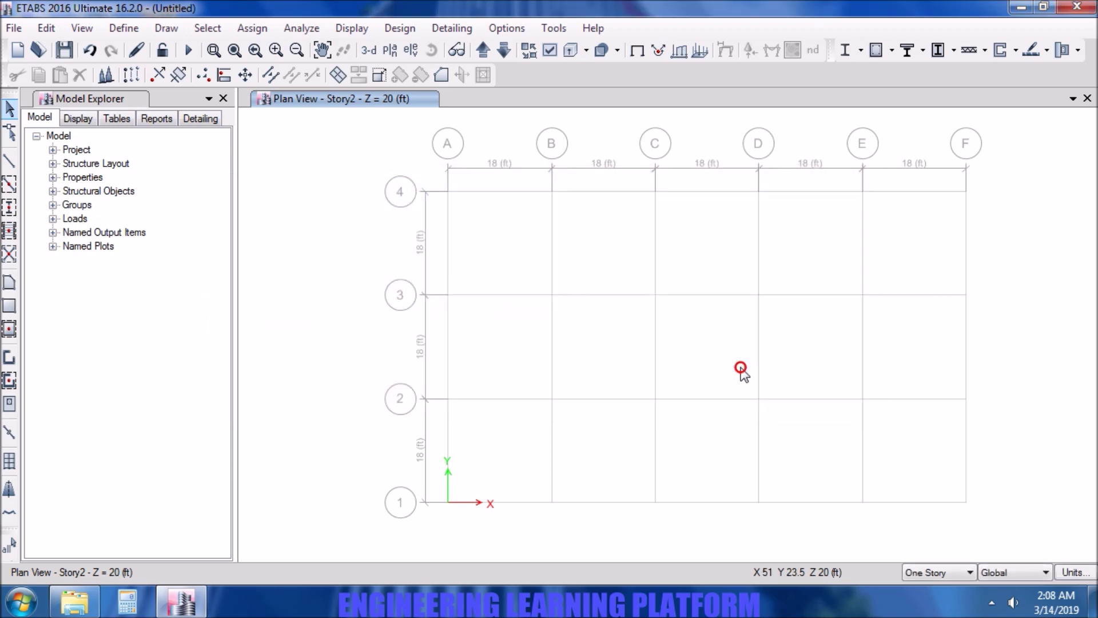
Step: Modify mass source MsSrc1 to use only specified load patterns, with element self mass and additional mass disabled
click(127, 29)
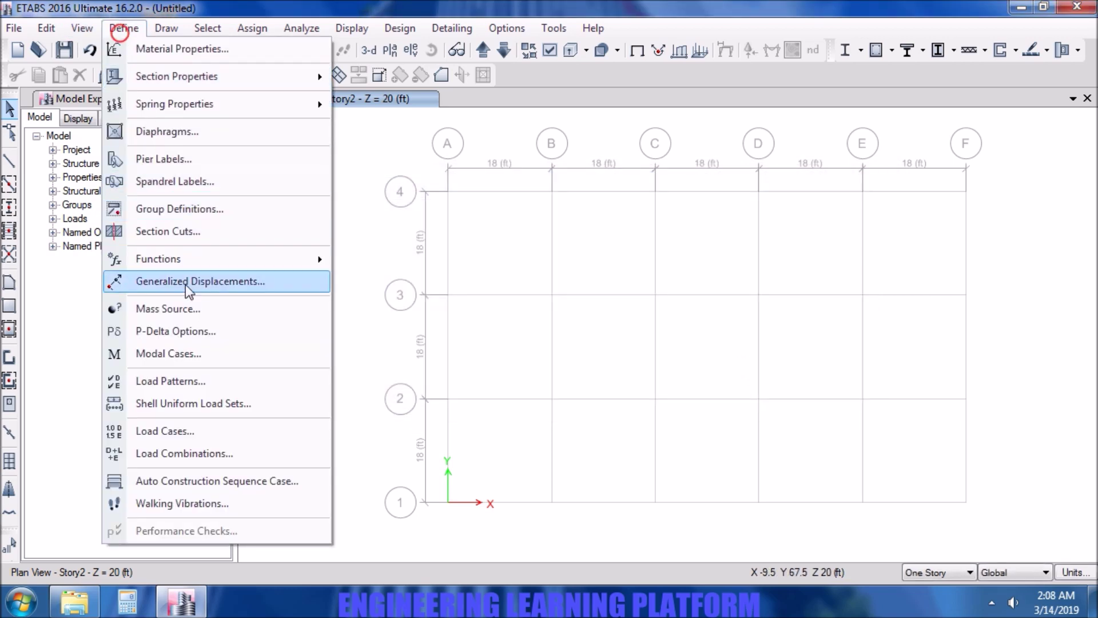
click(199, 318)
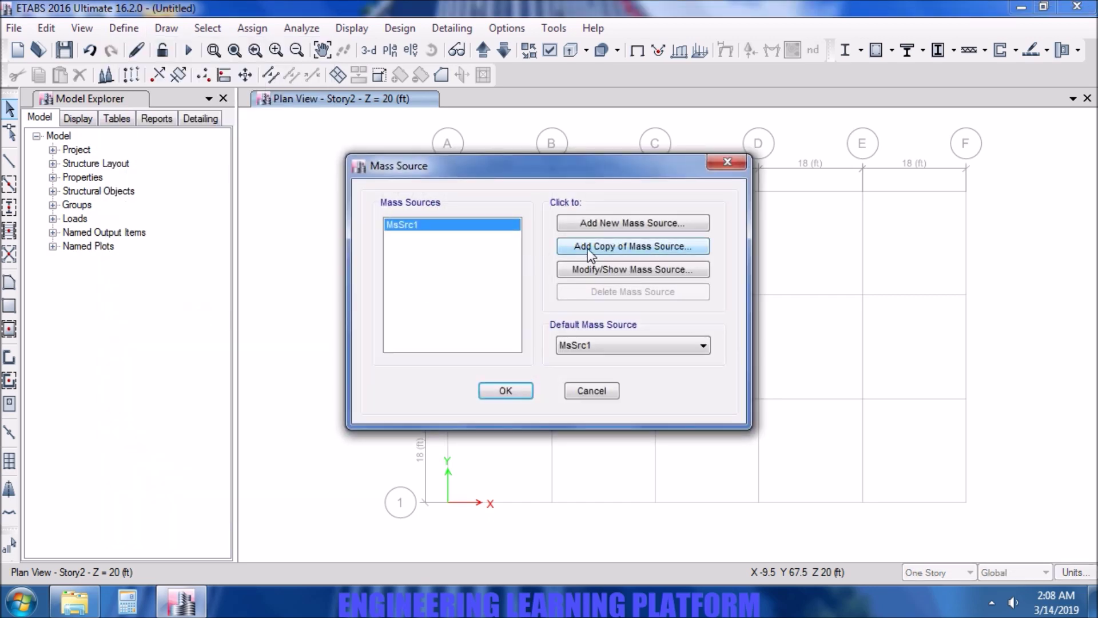
click(593, 270)
click(261, 269)
click(257, 291)
click(260, 246)
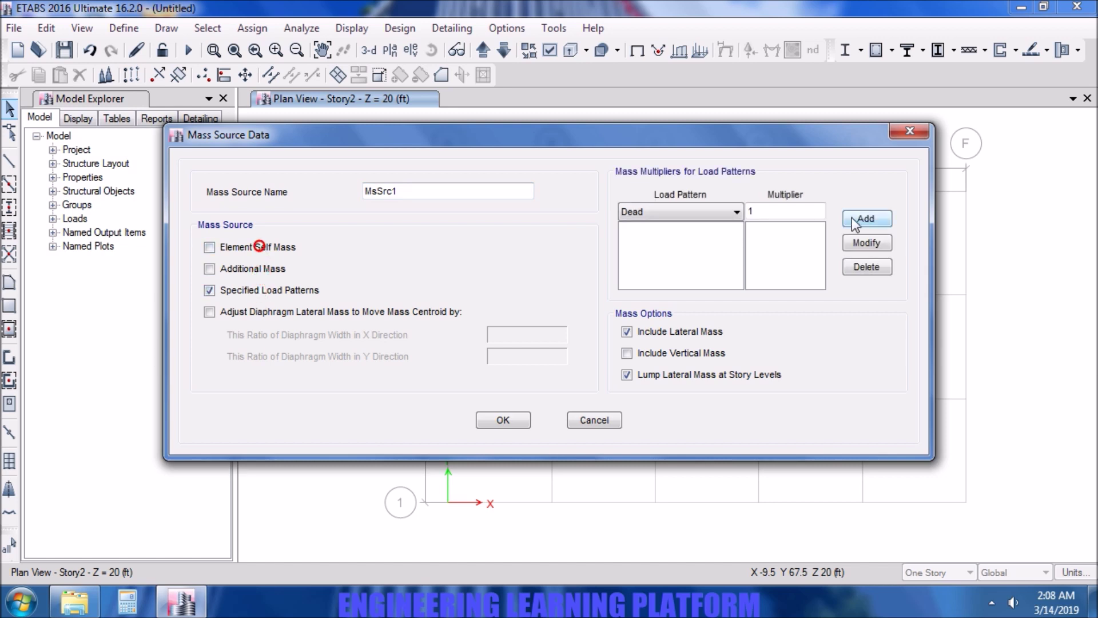
Step: Add the Dead and SDL load patterns to the mass source with multiplier 1 and accept the mass source
click(865, 219)
click(722, 212)
click(711, 251)
click(864, 219)
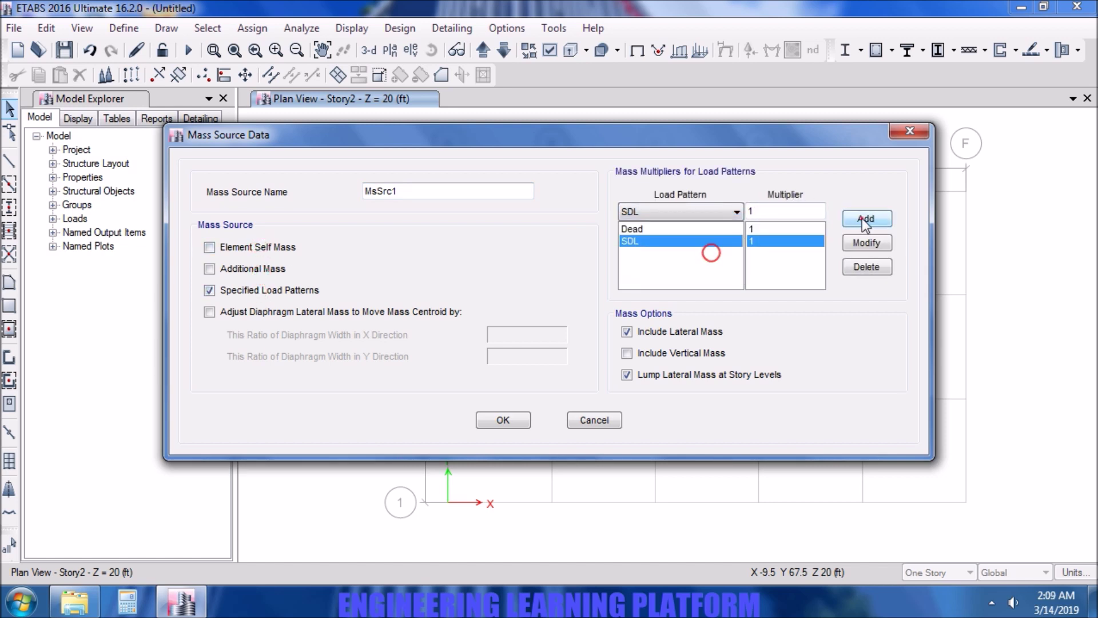
click(512, 420)
click(514, 392)
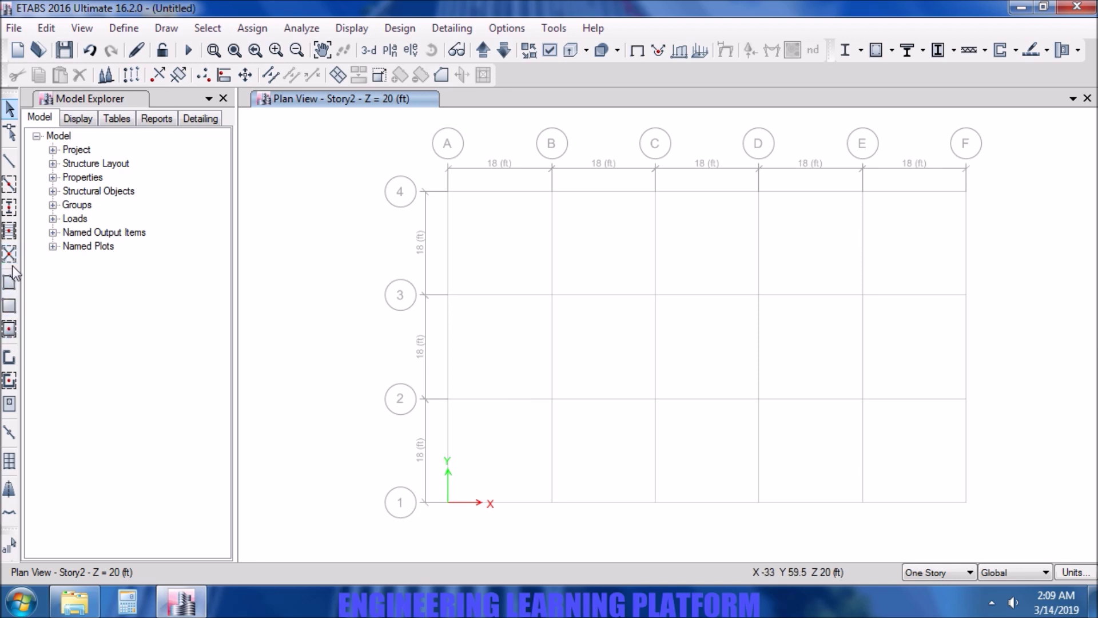
Step: Place C12x12 EXTERIOR columns at all perimeter grid intersections along grid lines 1, 4, A and F
click(9, 210)
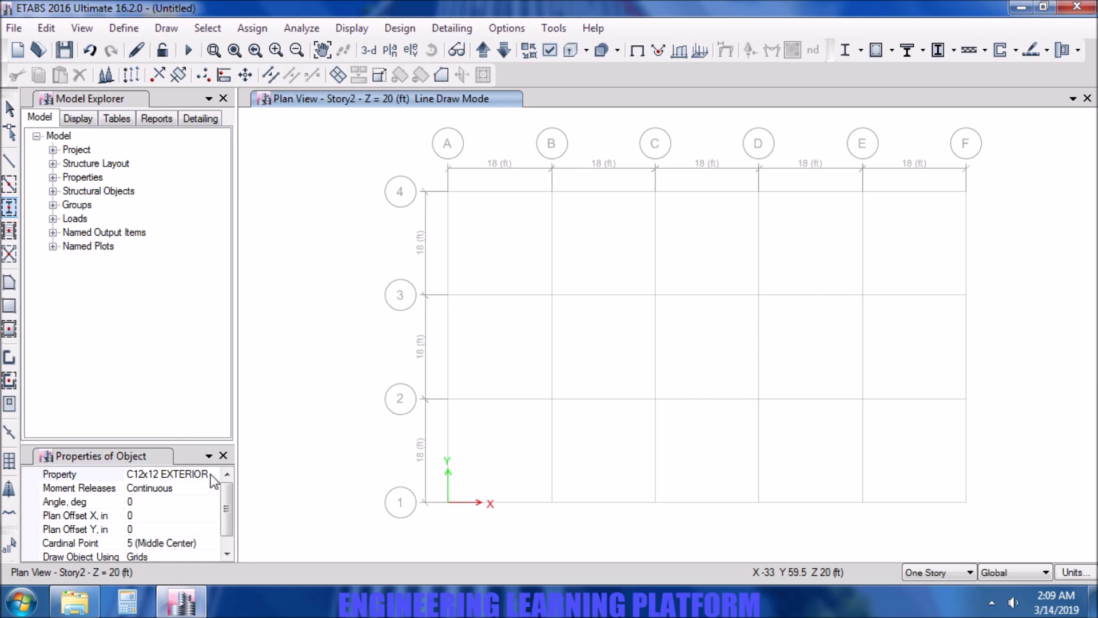
drag(653, 192, 417, 168)
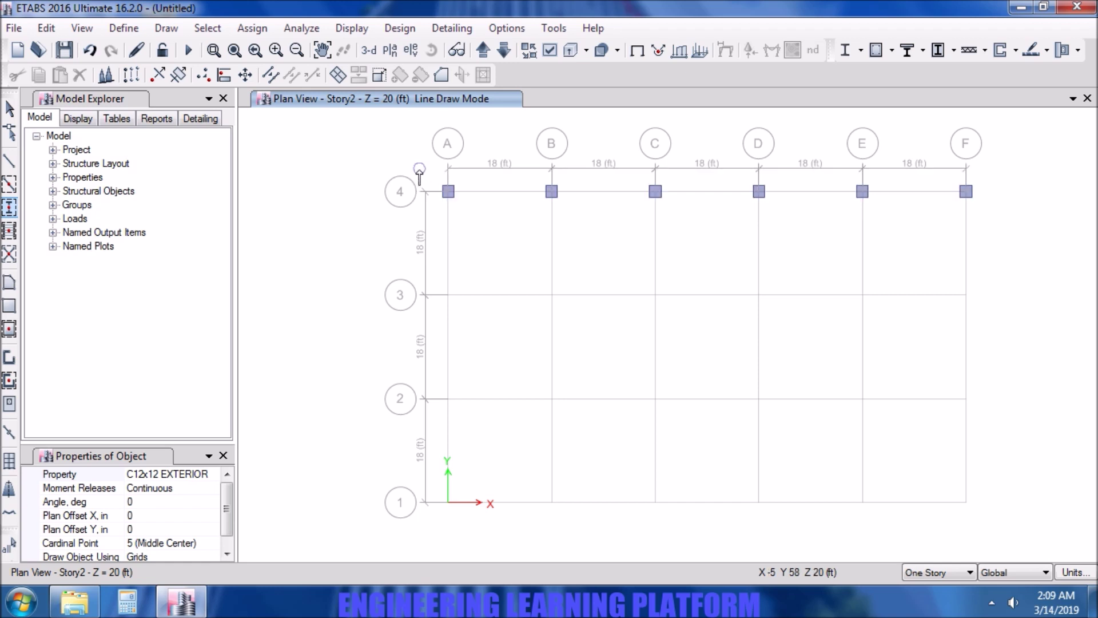
drag(979, 513, 413, 476)
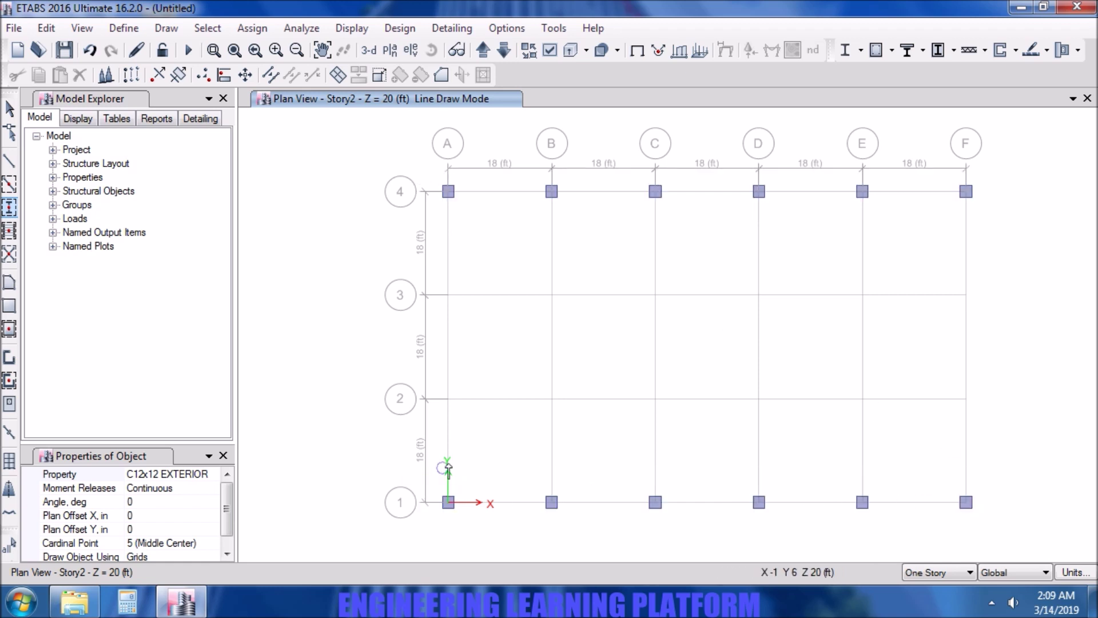
drag(462, 443, 431, 262)
drag(1006, 457, 956, 277)
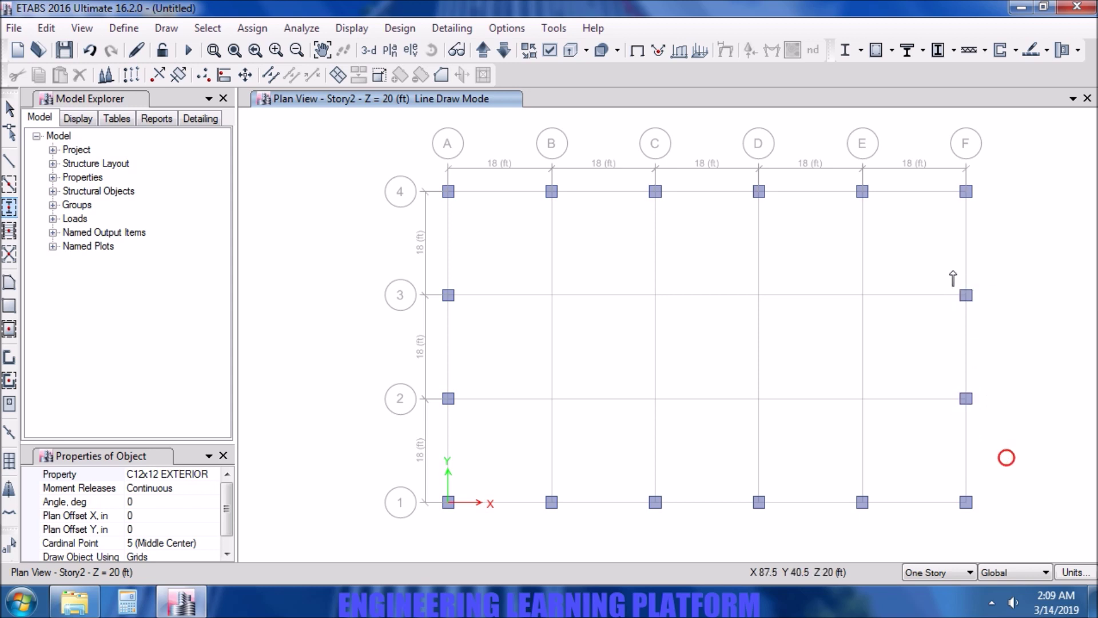
Step: Place C12X12 INTERIOR columns at the interior grid intersections of lines B to E with lines 2 and 3
click(214, 474)
click(214, 475)
click(160, 501)
drag(900, 421, 488, 264)
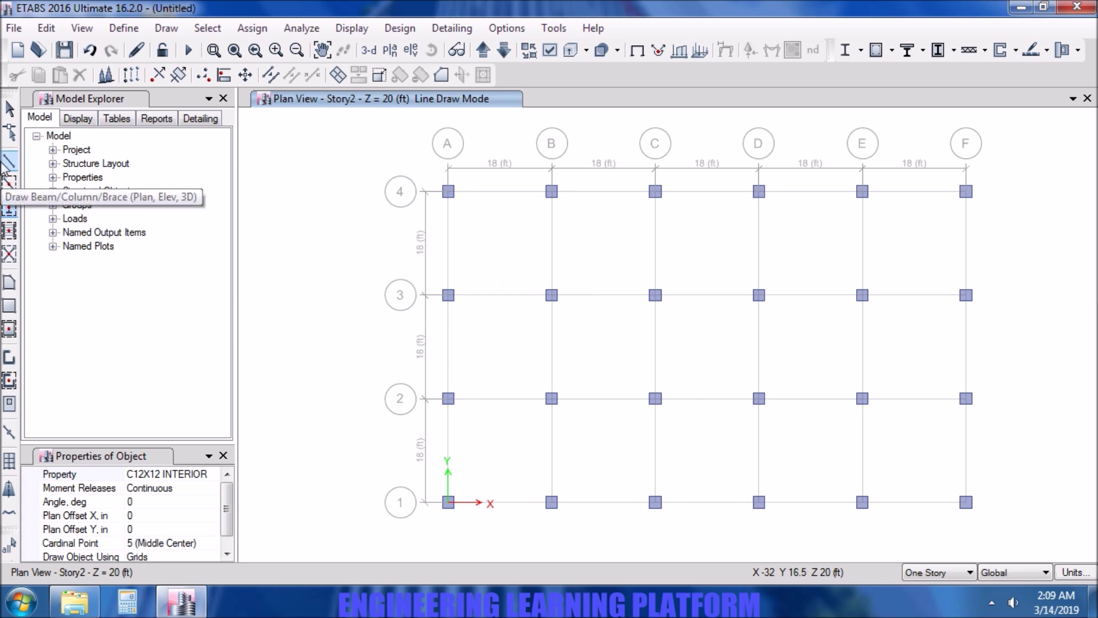
Step: Quick-draw Slab 8 floor panels in every grid bay between lines A to F and 1 to 4 on Story2
click(10, 330)
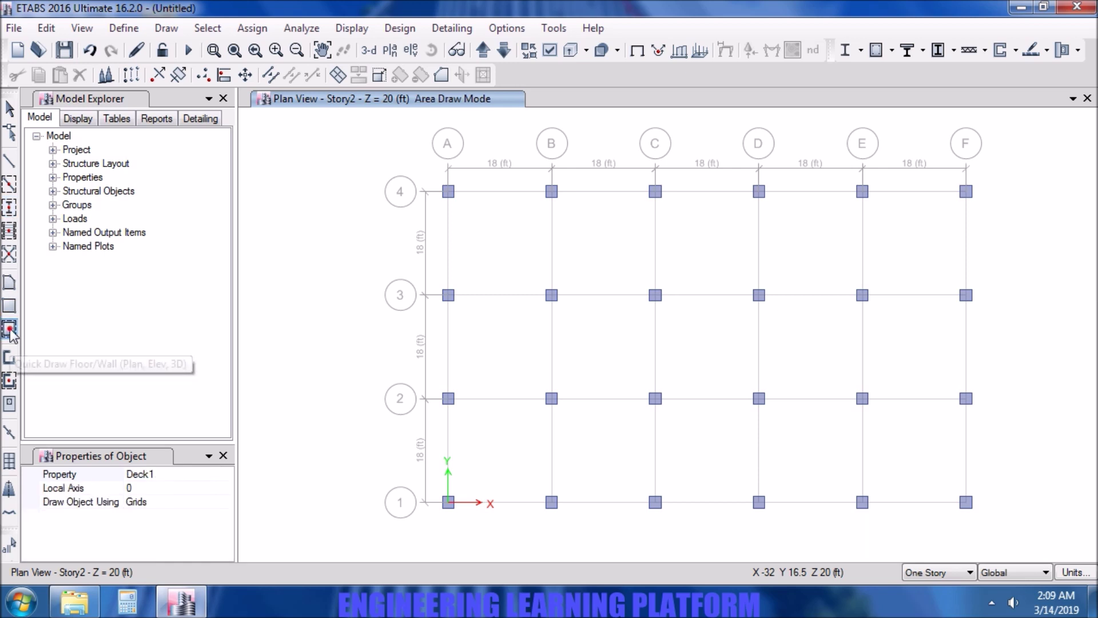
click(225, 476)
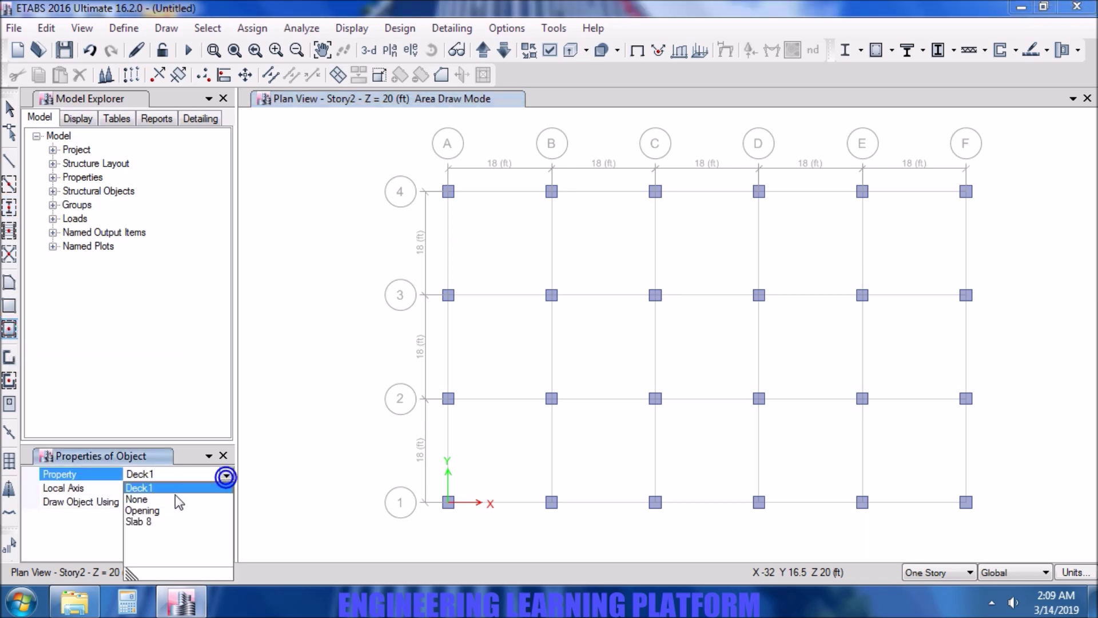
click(156, 519)
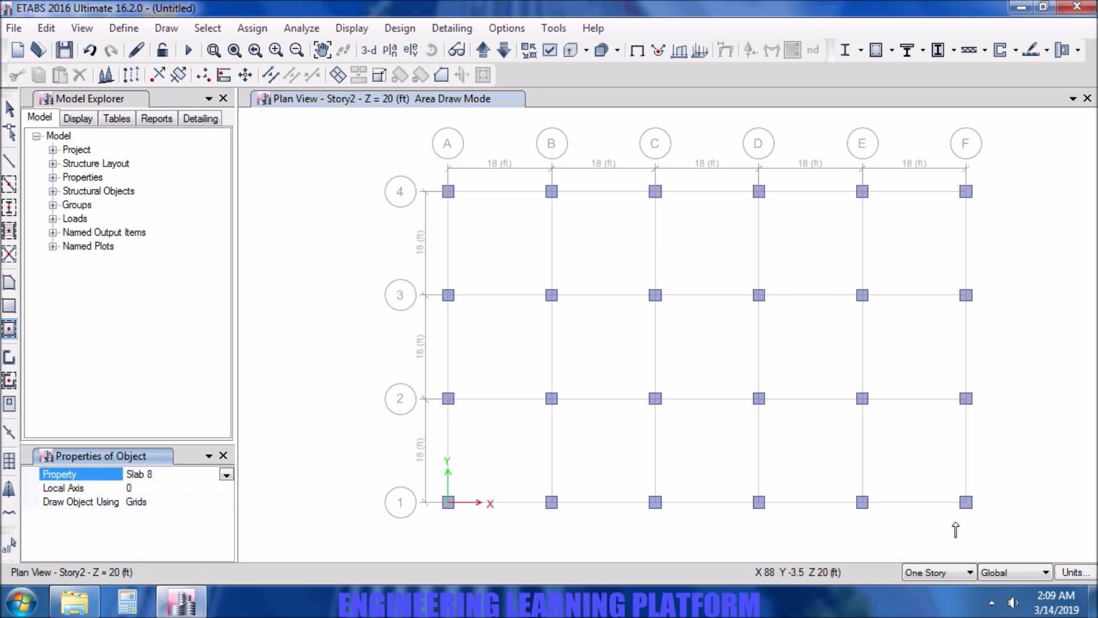
mouse_move(995, 538)
mouse_down()
mouse_move(509, 196)
mouse_move(429, 167)
mouse_up()
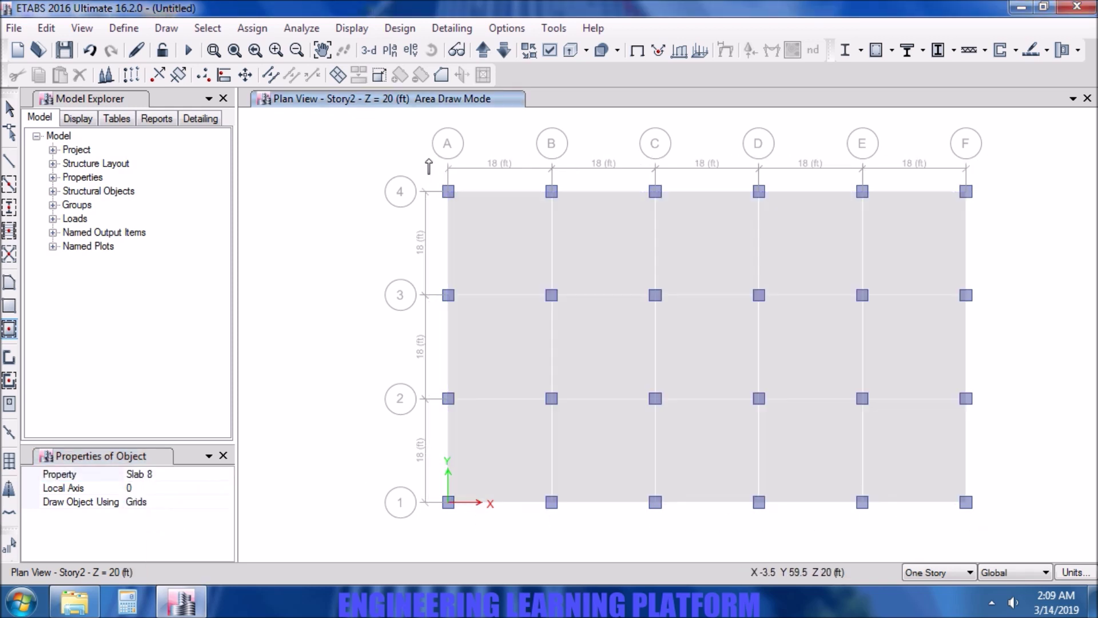
key(Escape)
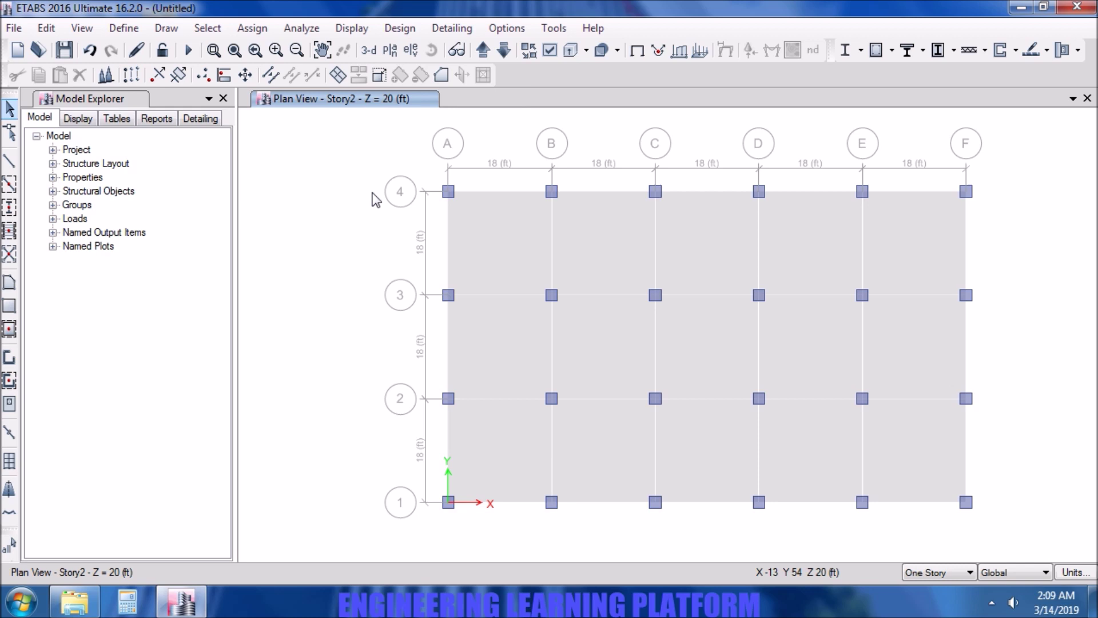
Step: Select all the slab panels in the three rows of bays on Story2
drag(990, 455, 506, 406)
drag(994, 341, 434, 348)
drag(985, 260, 413, 225)
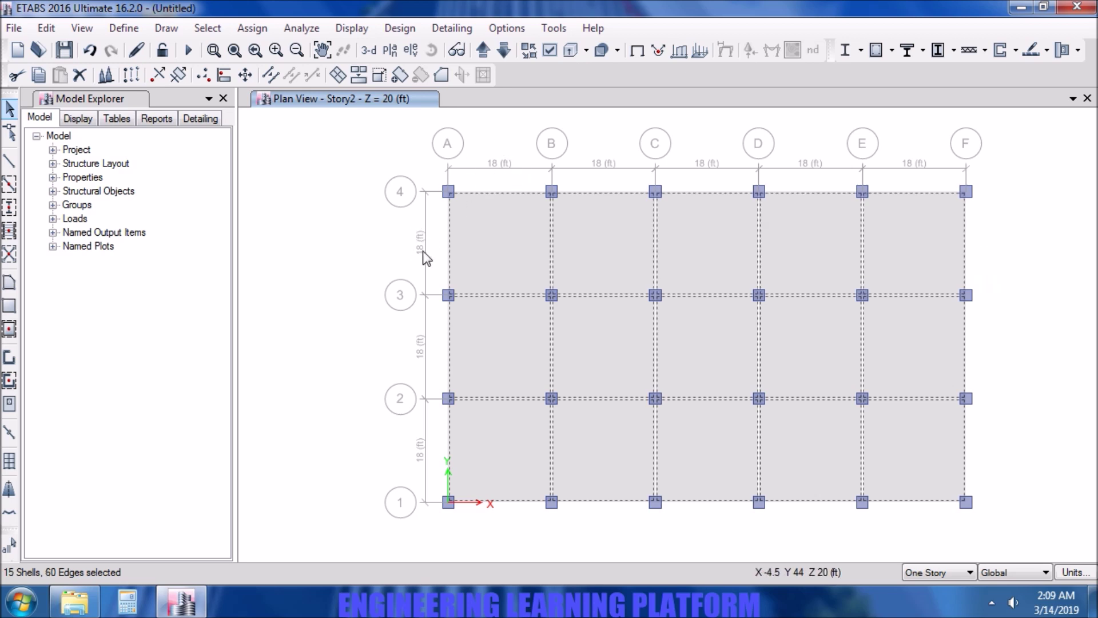
Step: Switch to Calculator, compute 18 divided by 3 for the number of slab divisions per bay, and close it
click(136, 609)
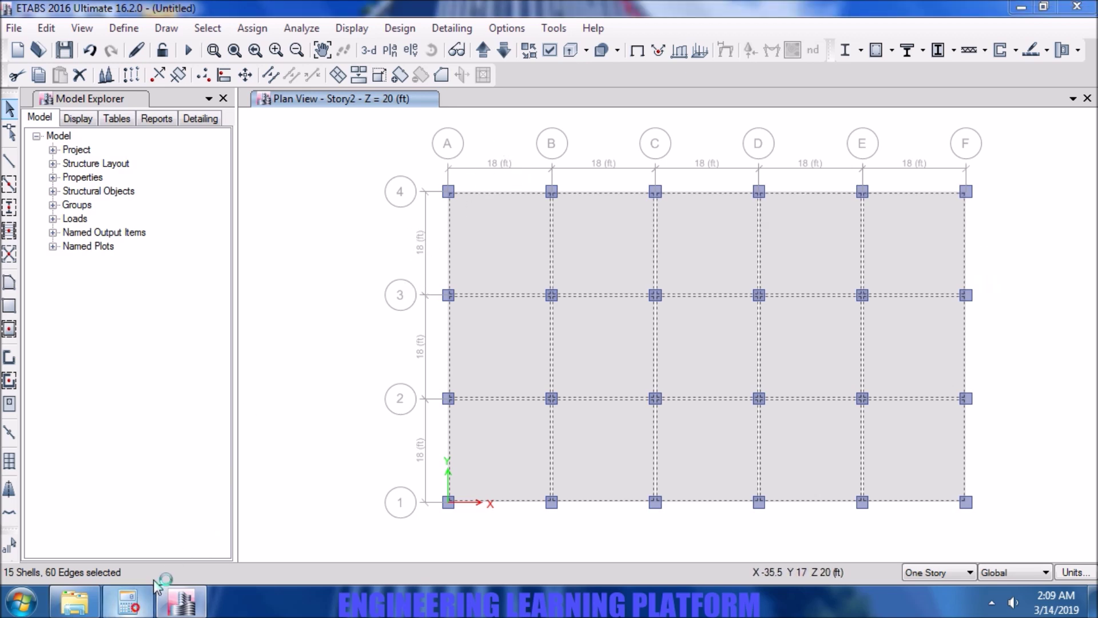
click(173, 440)
click(198, 382)
click(265, 383)
click(232, 439)
click(306, 446)
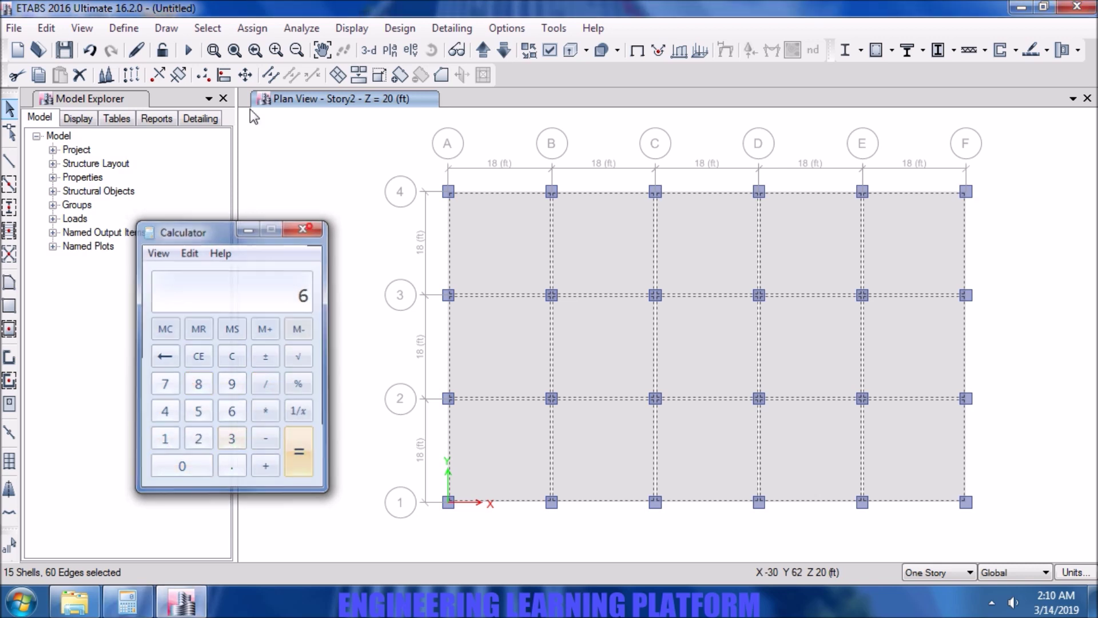
click(308, 226)
Step: Divide the selected slab panels into 6 by 6 areas each
click(56, 29)
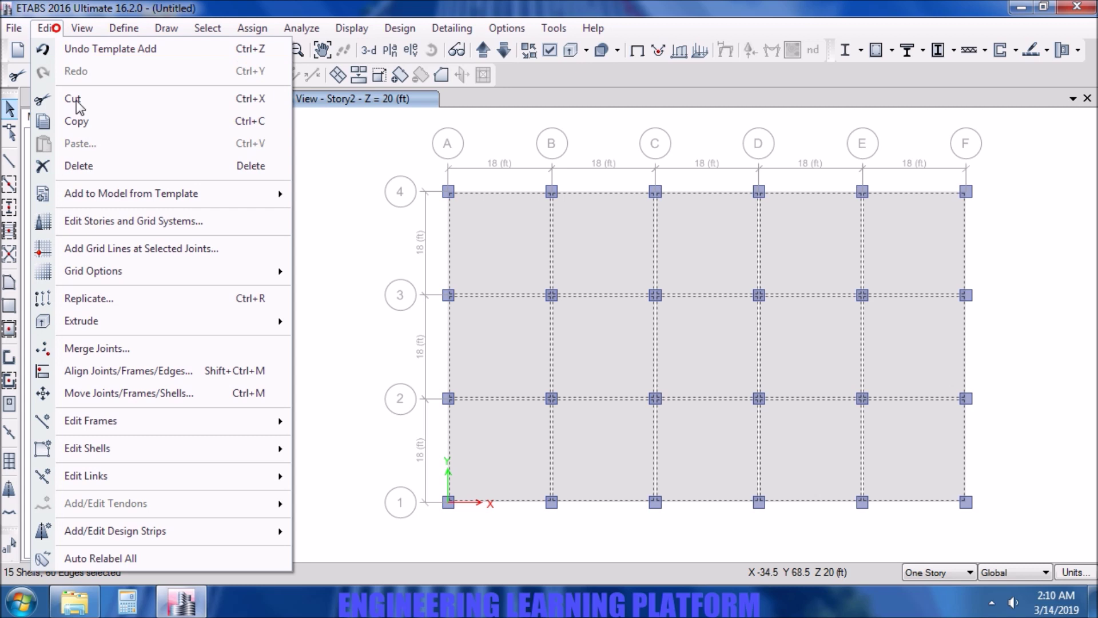
mouse_move(135, 448)
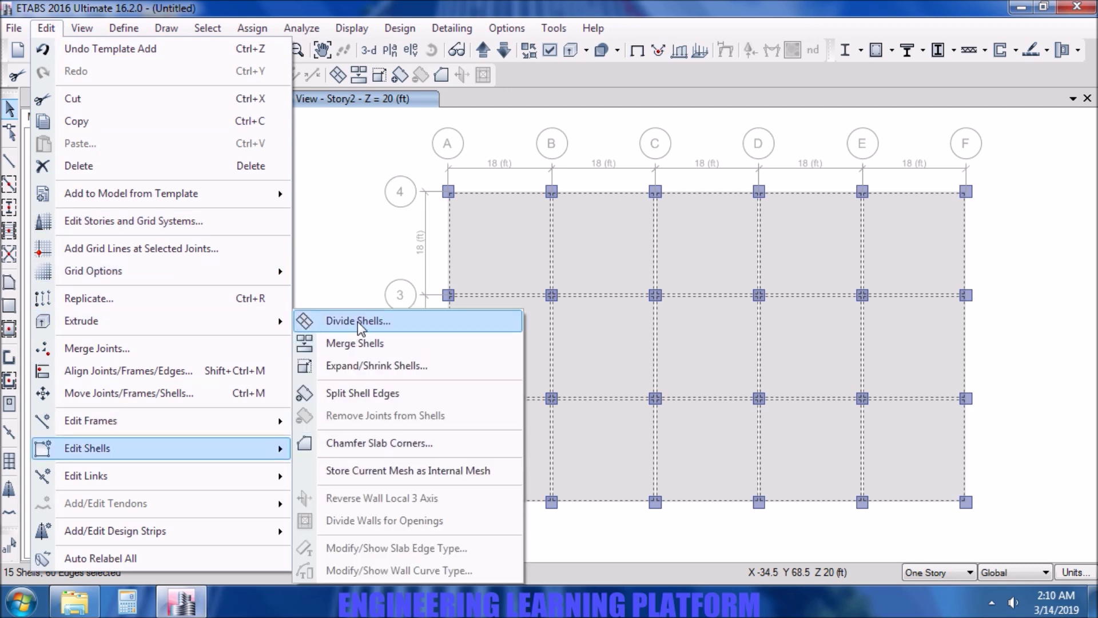
click(314, 320)
click(557, 292)
text(6)
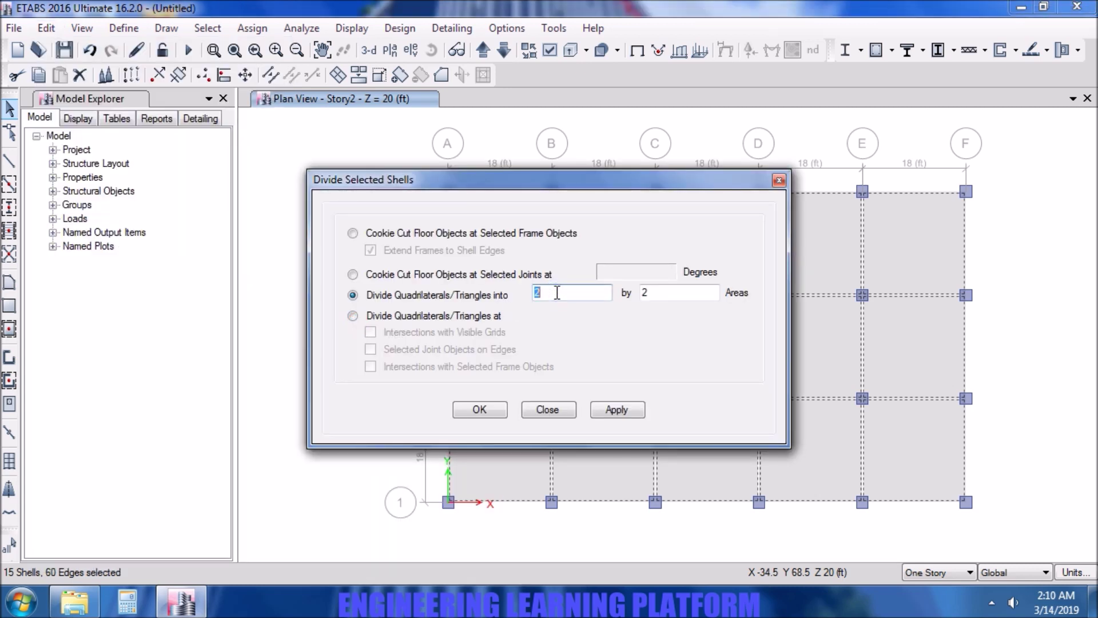
double_click(652, 300)
text(6)
click(600, 410)
click(498, 408)
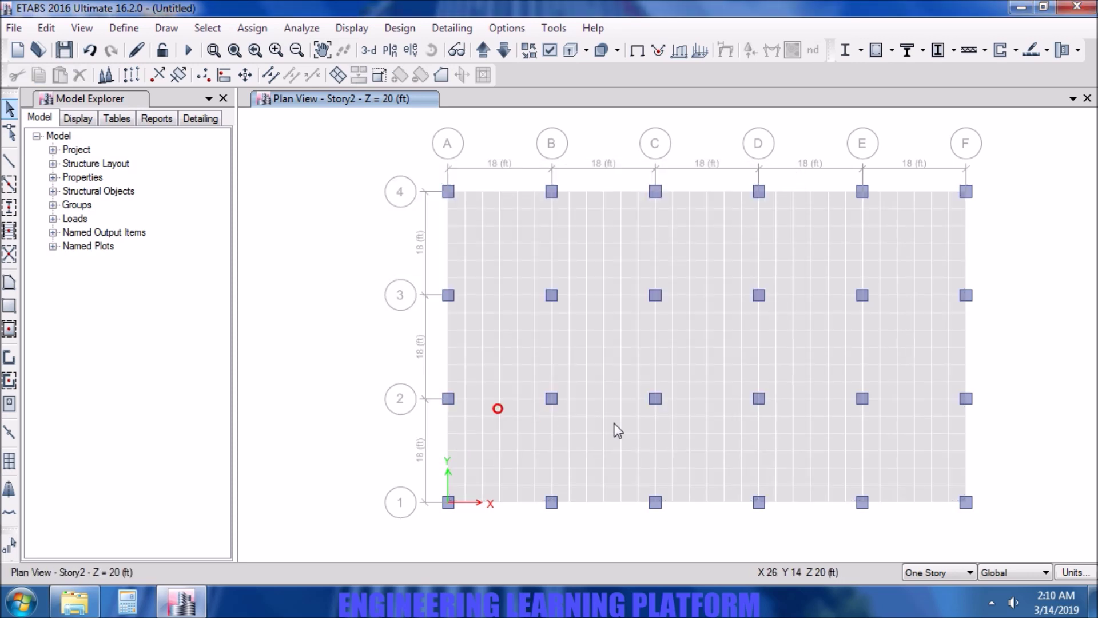
Step: Hide the joint objects and columns in the plan view
click(529, 50)
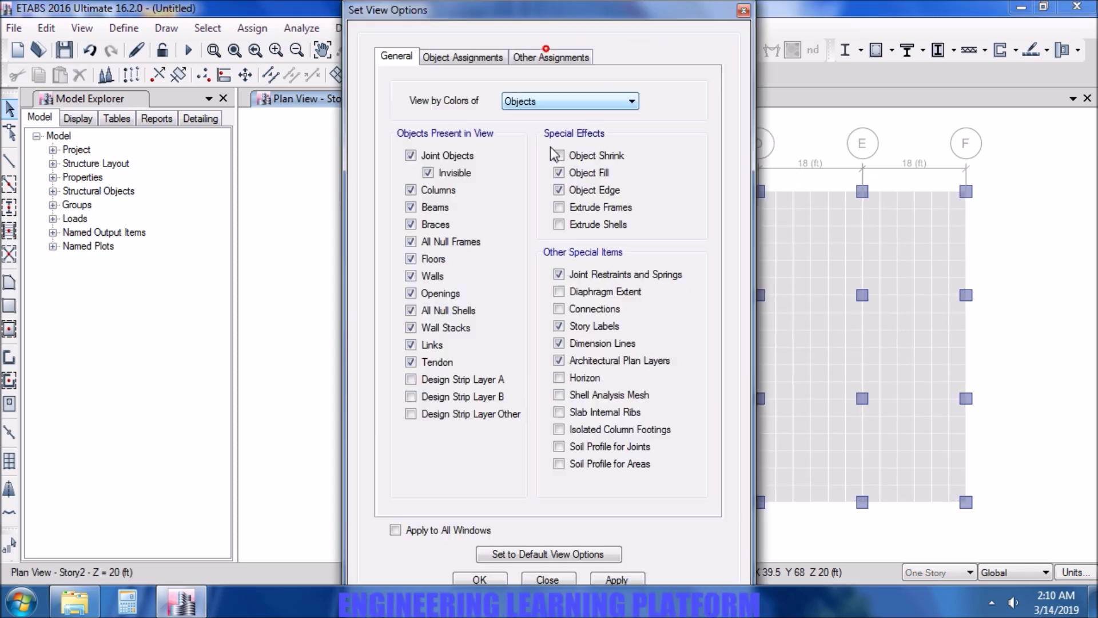
click(447, 191)
click(448, 157)
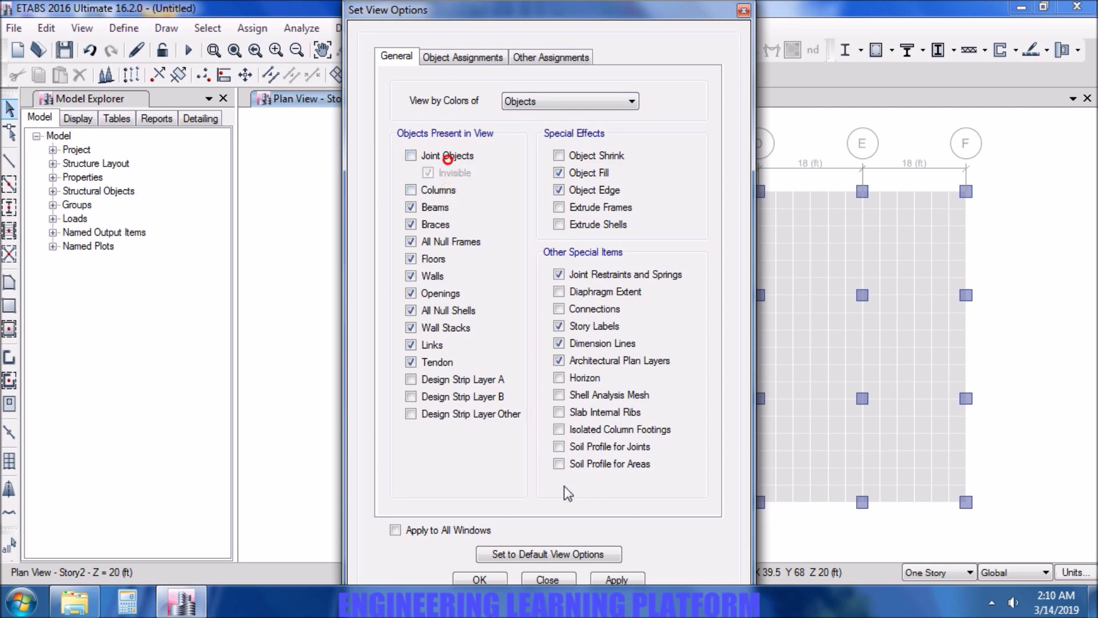
click(493, 574)
Step: Select all slab areas and assign them a uniform gravity load of 40 lb/ft² in the Live load pattern
drag(400, 158, 972, 515)
click(252, 28)
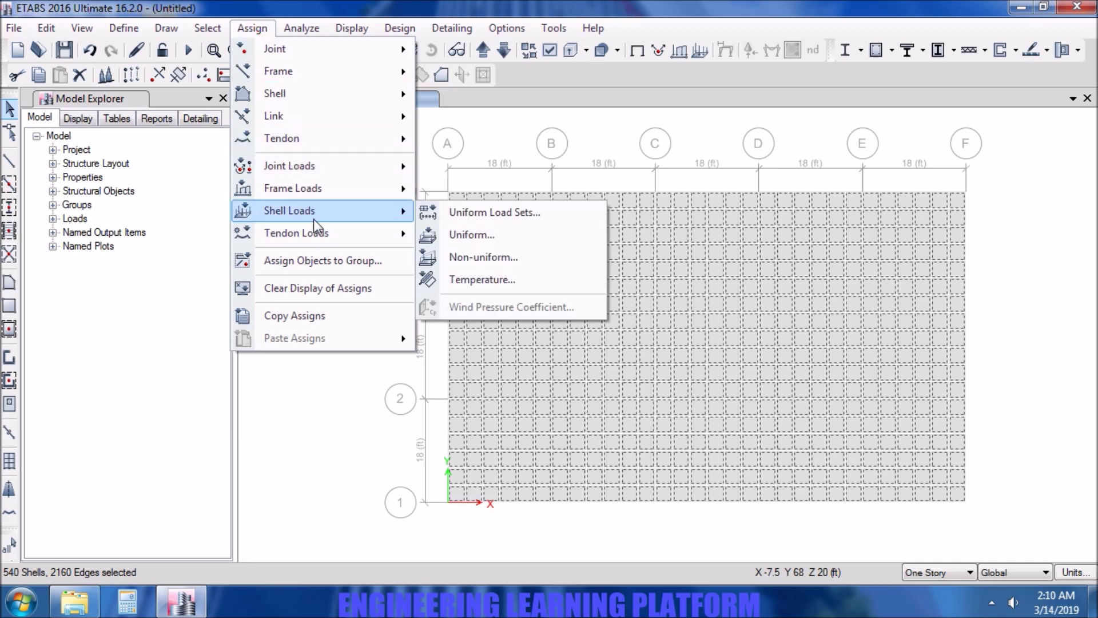
click(447, 233)
click(589, 251)
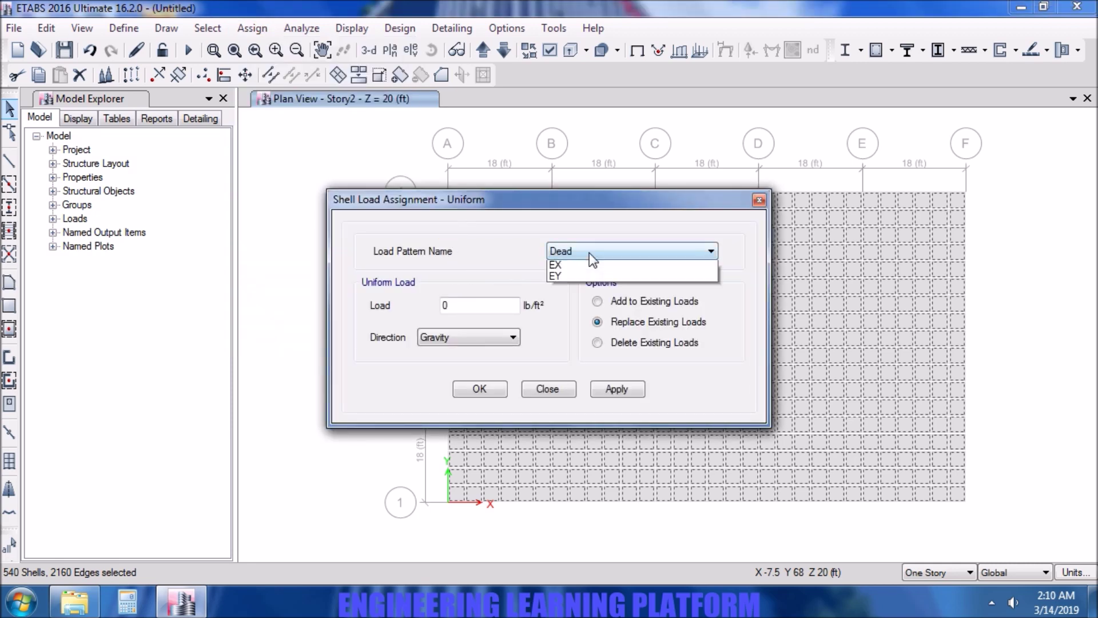
click(582, 276)
double_click(497, 304)
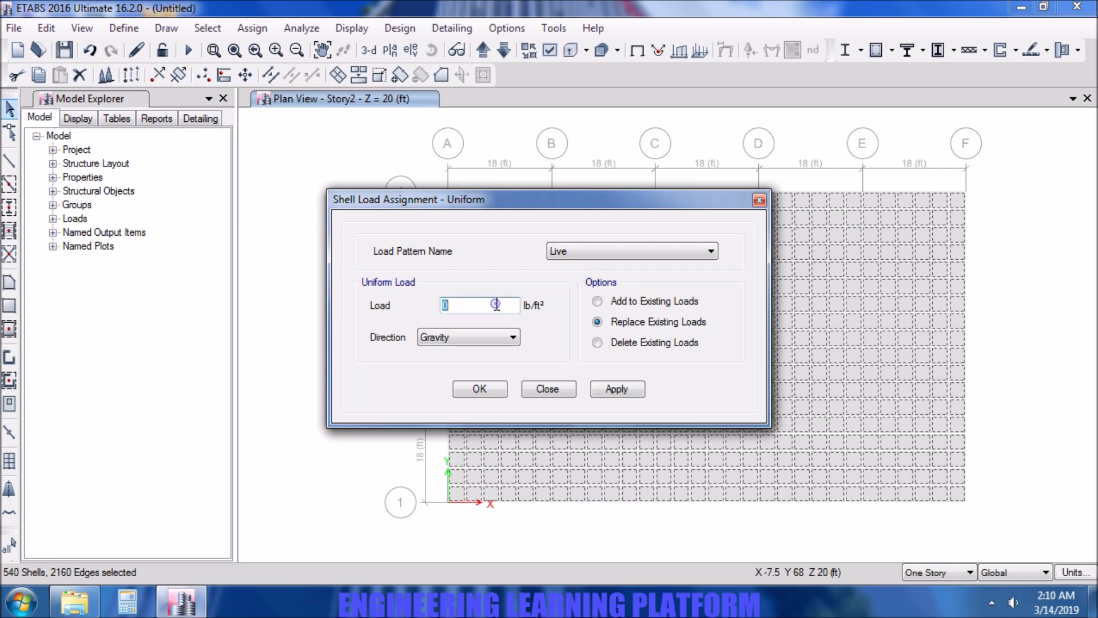
text(40)
click(609, 383)
Step: Restore the previous slab selection and assign a uniform gravity load of 20 lb/ft² in the SDL load pattern
click(217, 32)
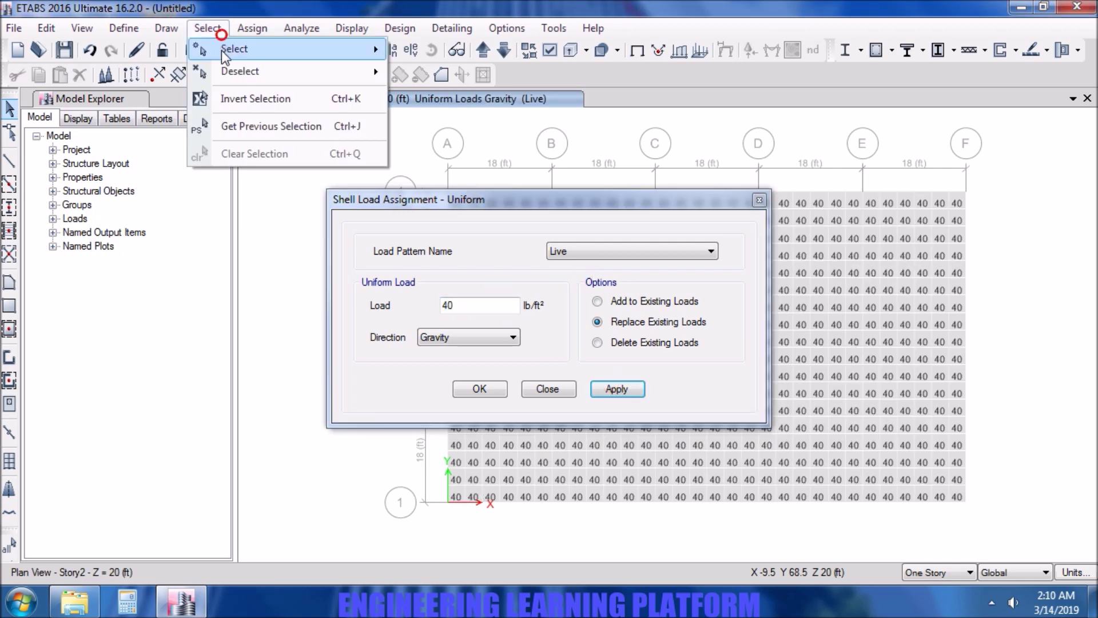
mouse_move(226, 51)
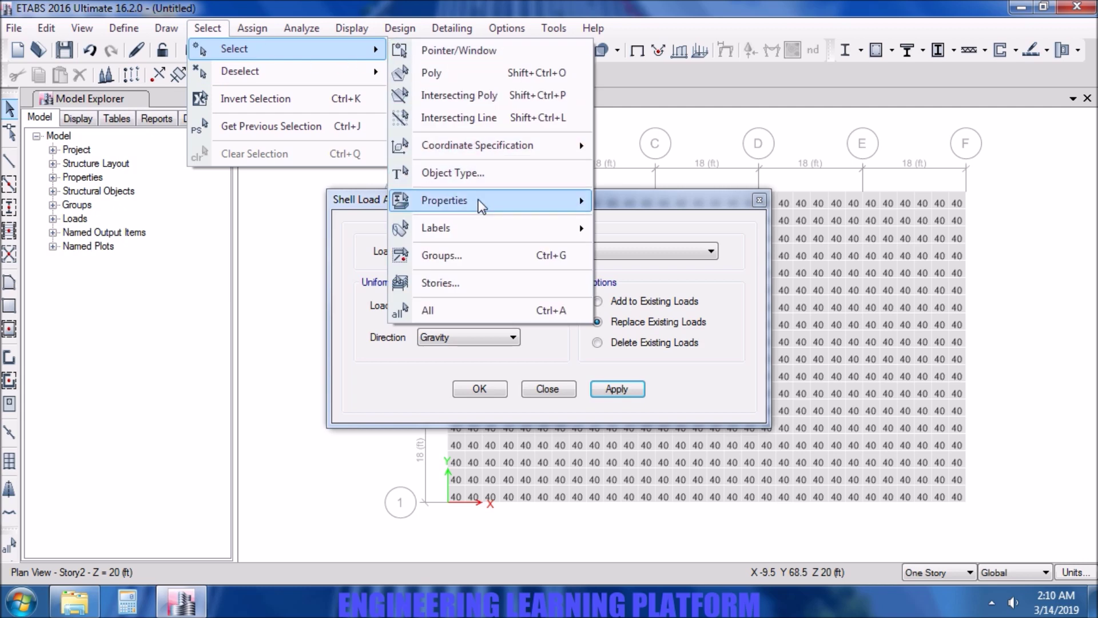
click(346, 127)
double_click(472, 307)
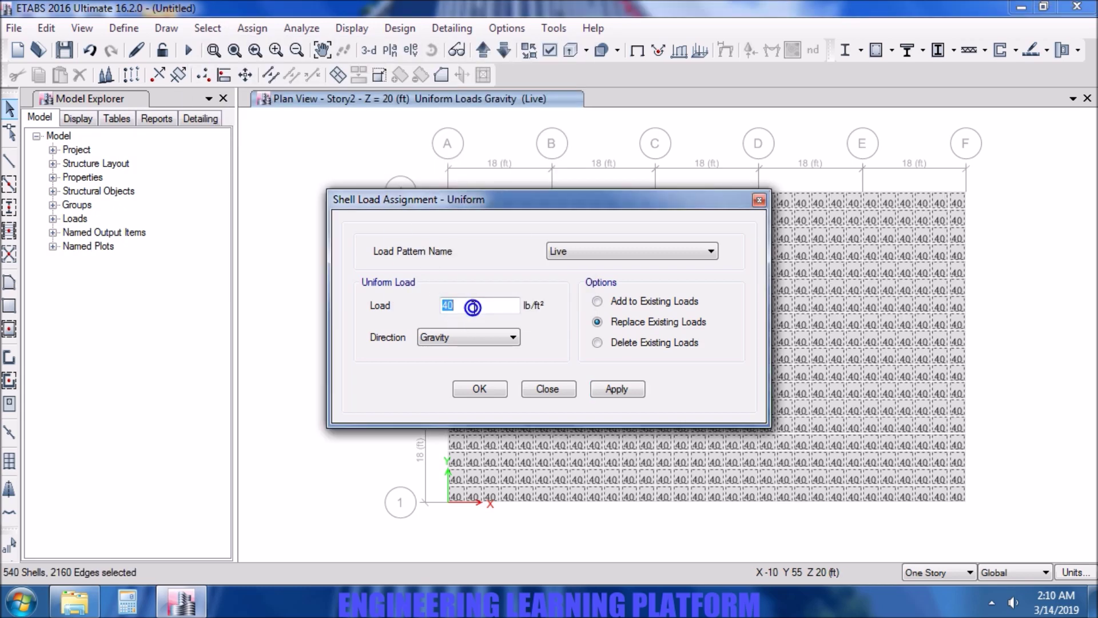
text(20)
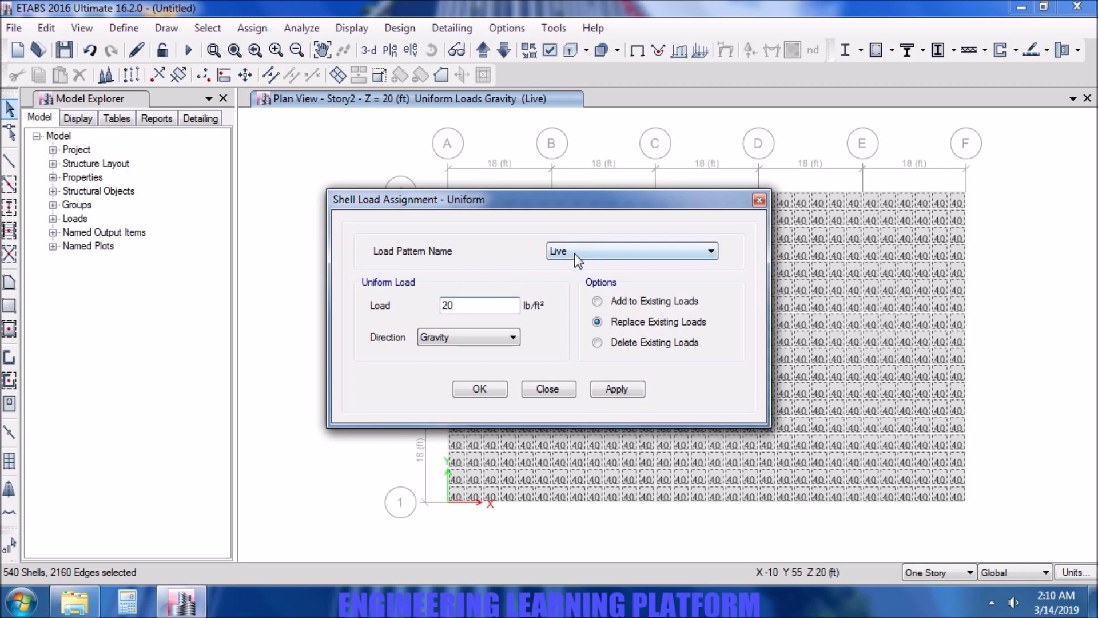
click(574, 252)
click(574, 287)
click(614, 390)
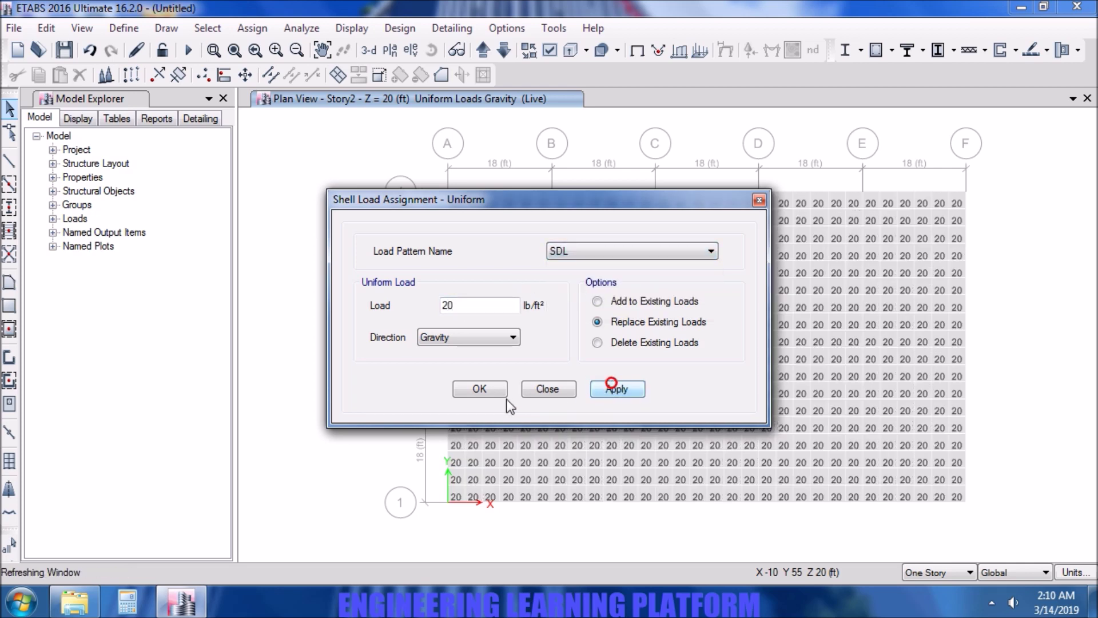
click(480, 388)
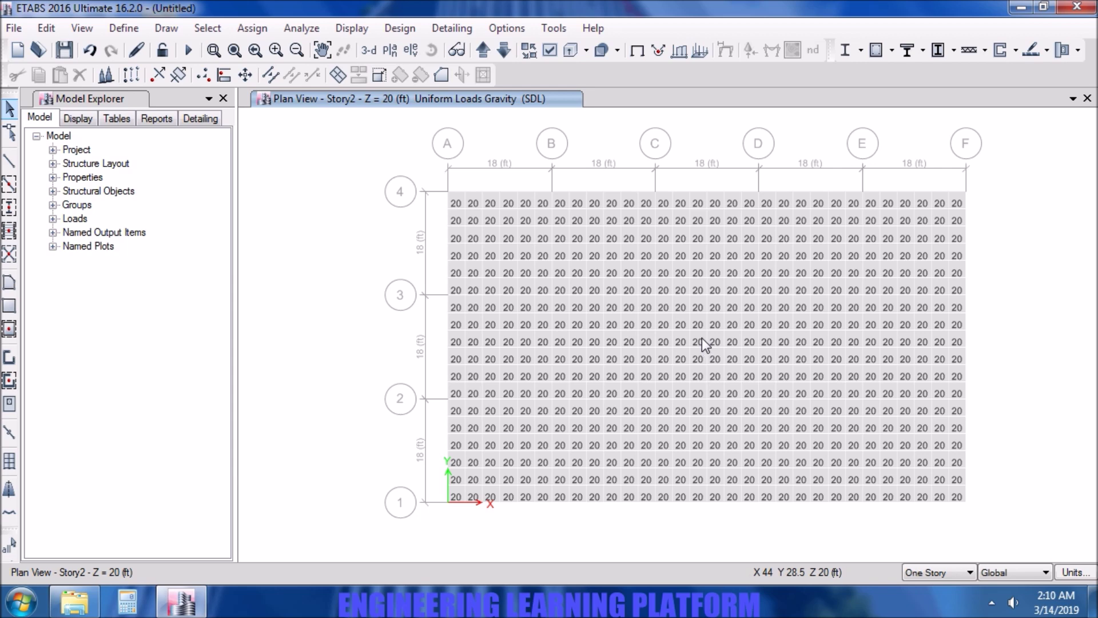
Step: Check the loads assigned to one slab area near the middle of the floor
click(701, 337)
right_click(702, 337)
click(568, 145)
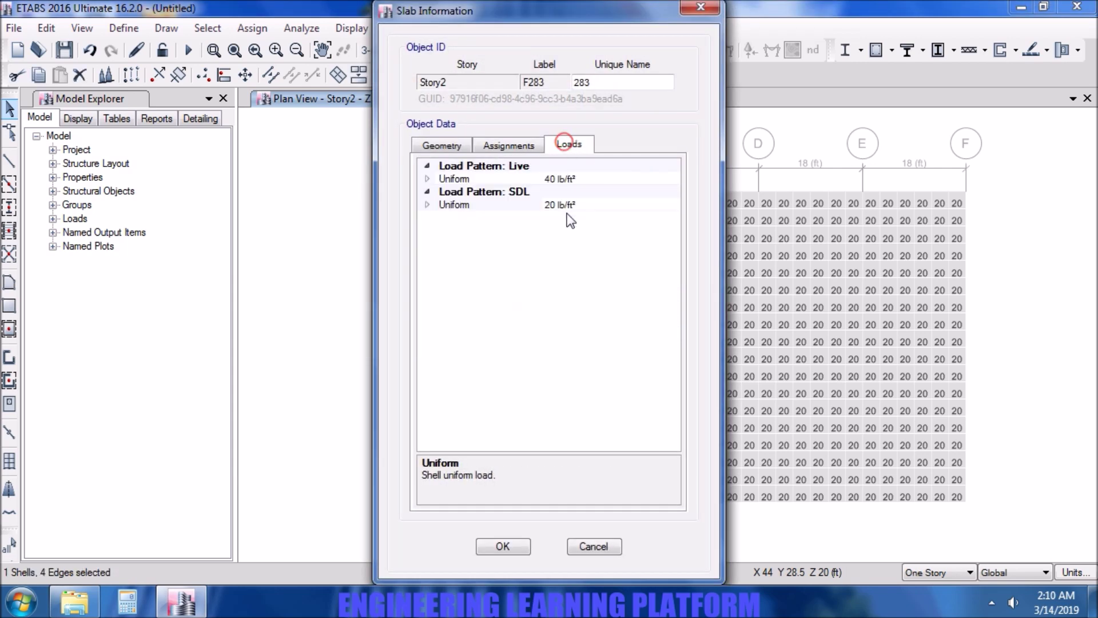
click(503, 550)
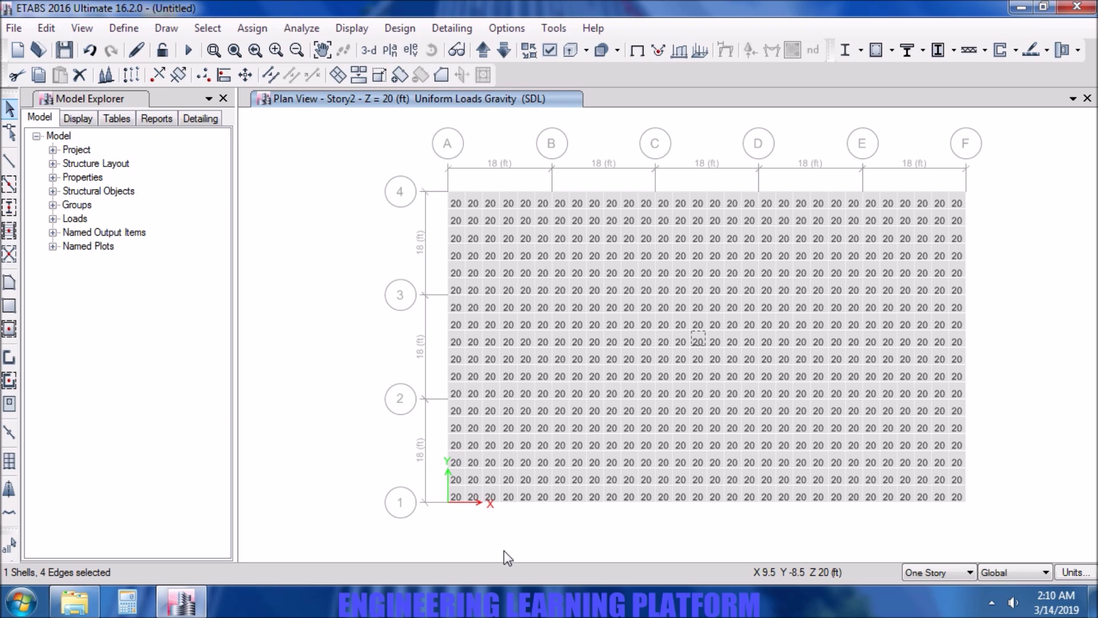
Step: Show the model in 3D and reset its view options to the defaults
click(368, 51)
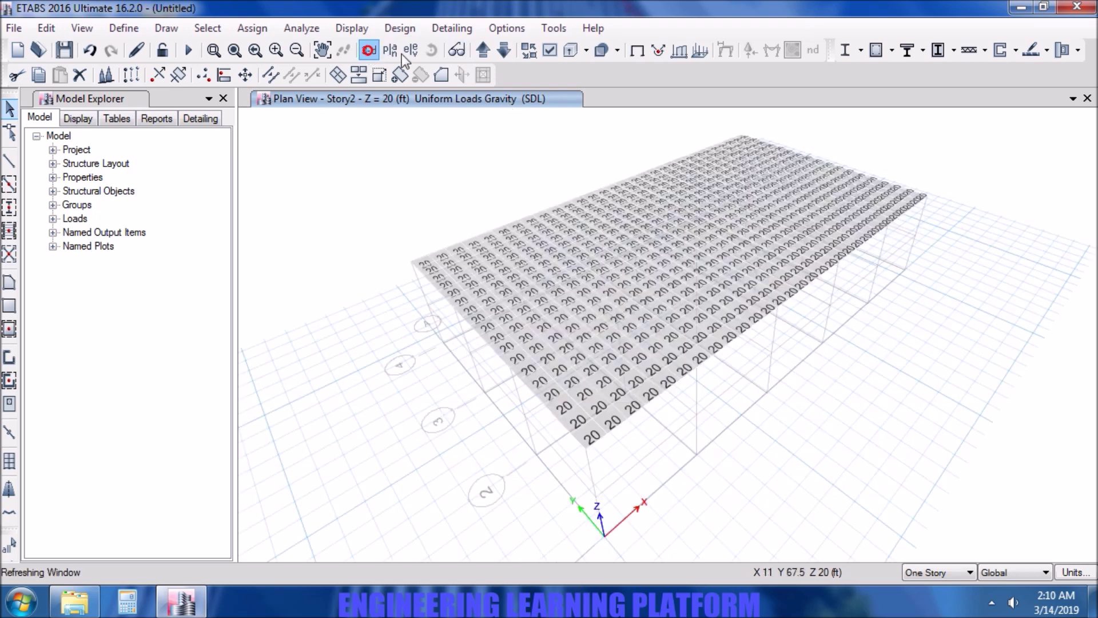
click(550, 51)
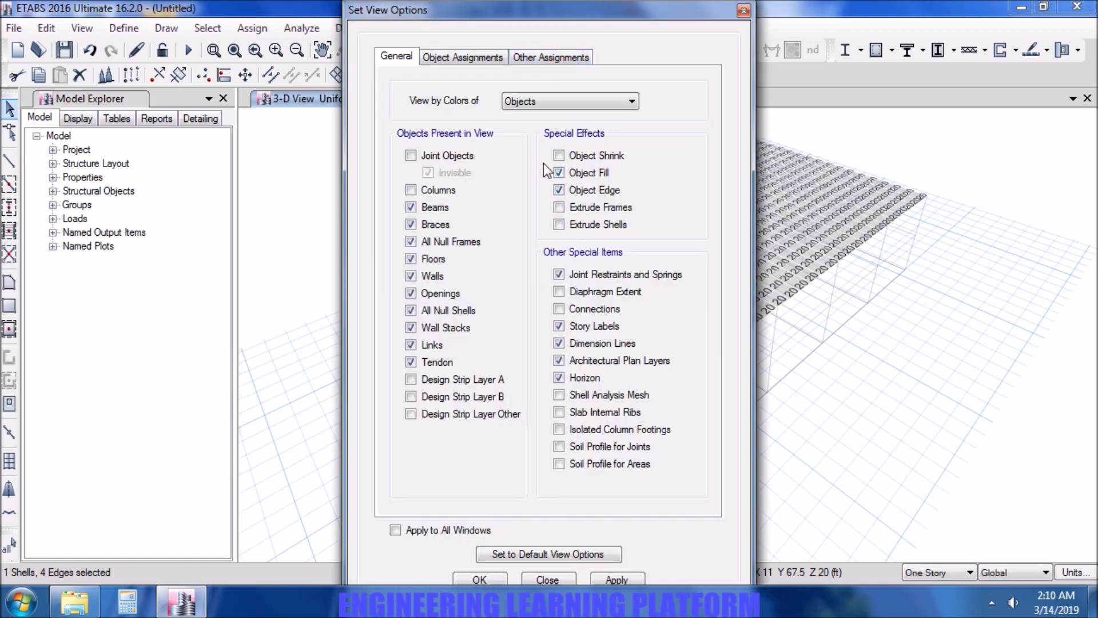
click(559, 546)
click(612, 580)
click(472, 578)
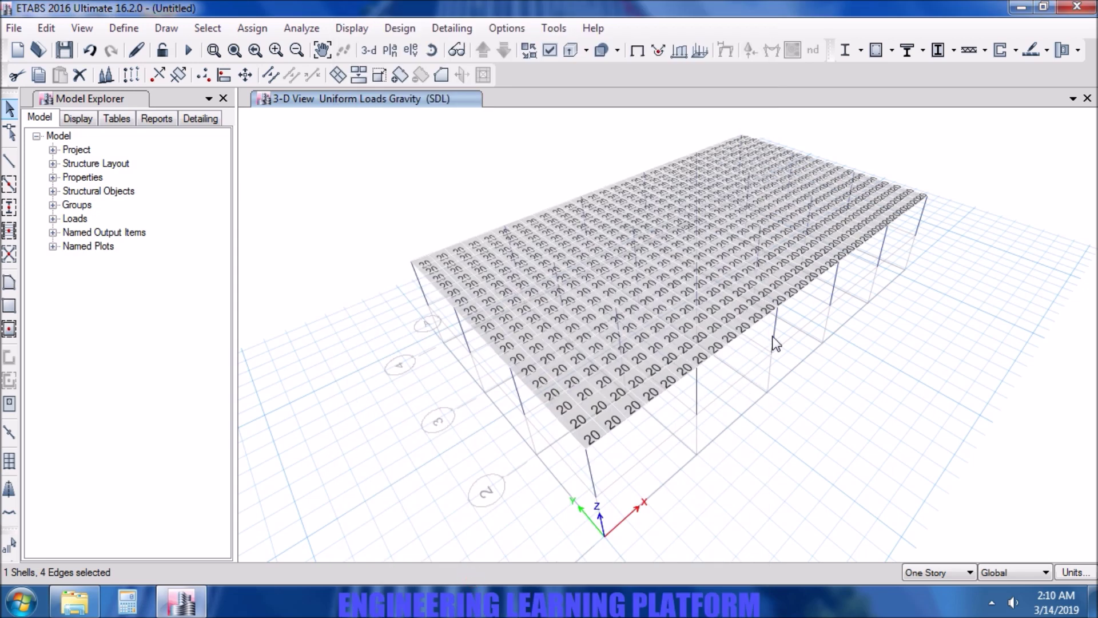
Step: Hide the floor objects in the 3D view
click(549, 53)
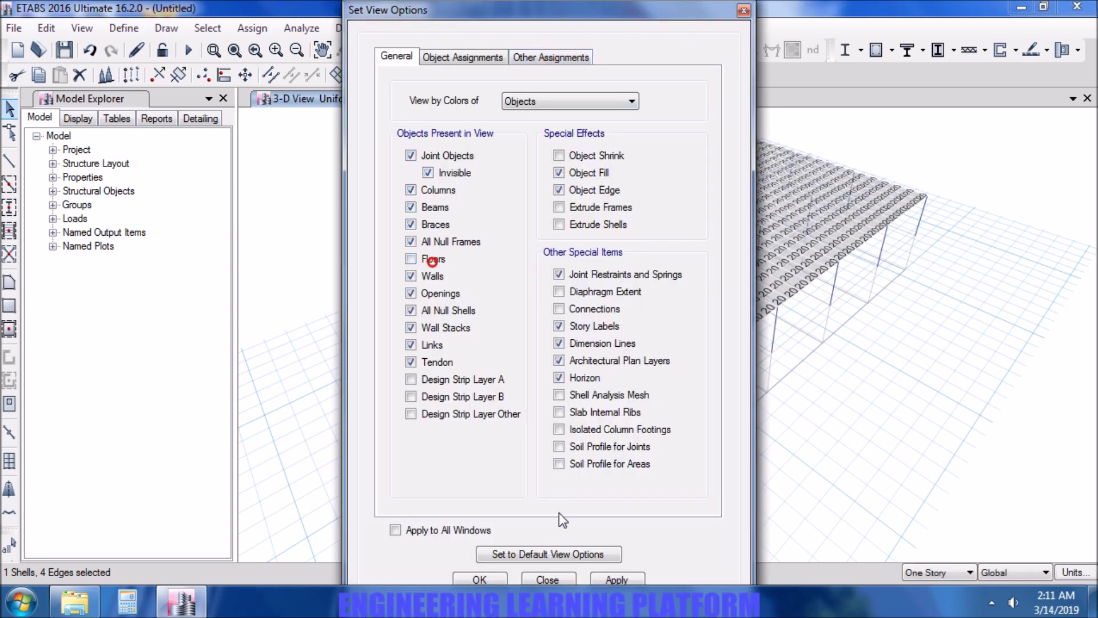
click(618, 580)
click(501, 580)
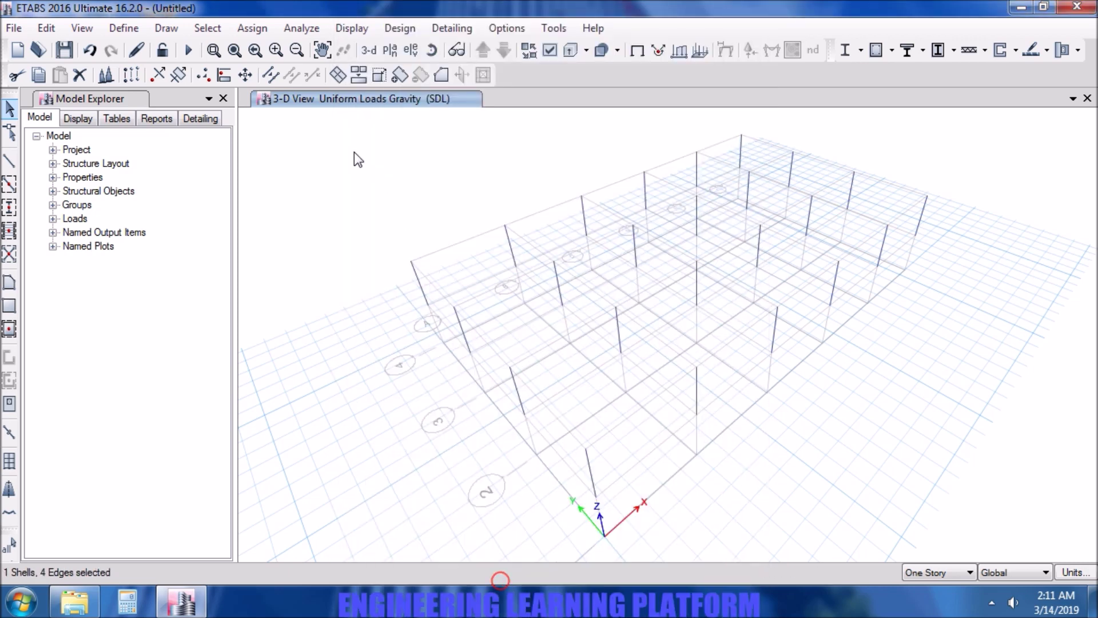
Step: Select all visible columns and joints and set the concrete frame design overwrite Framing Type to Sway Intermediate
drag(321, 118, 1040, 522)
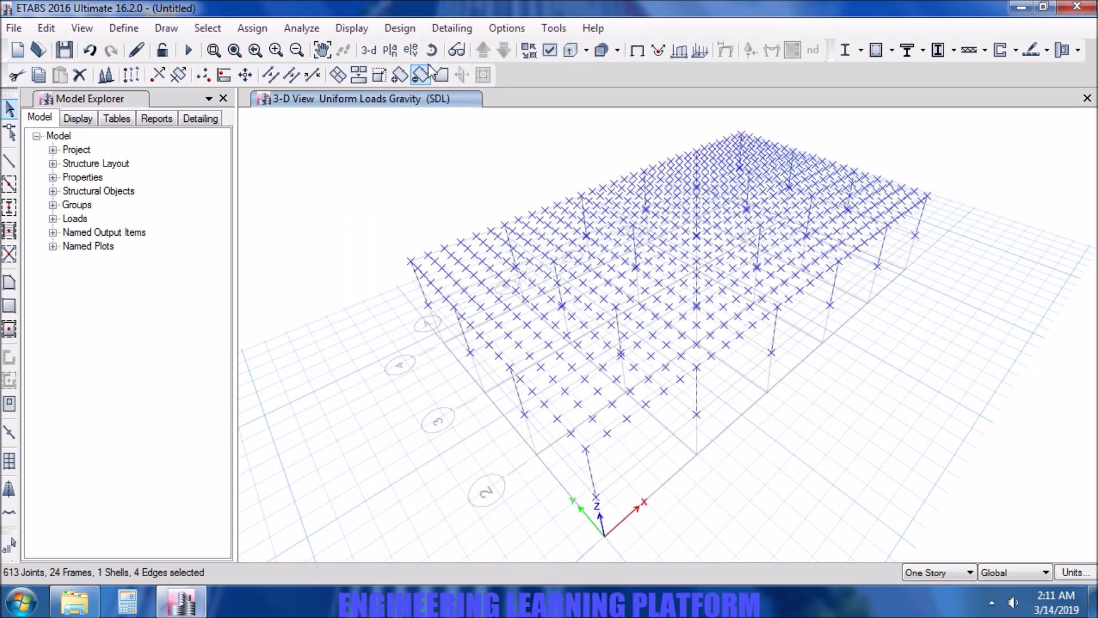
click(399, 28)
mouse_move(565, 80)
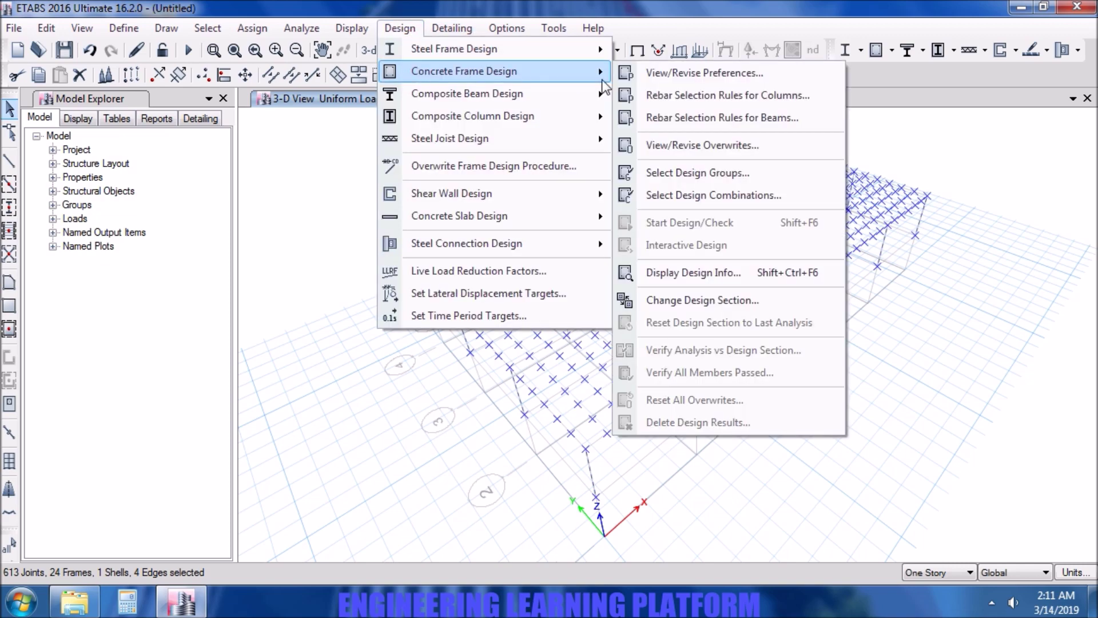
click(738, 145)
click(598, 133)
click(599, 132)
click(592, 160)
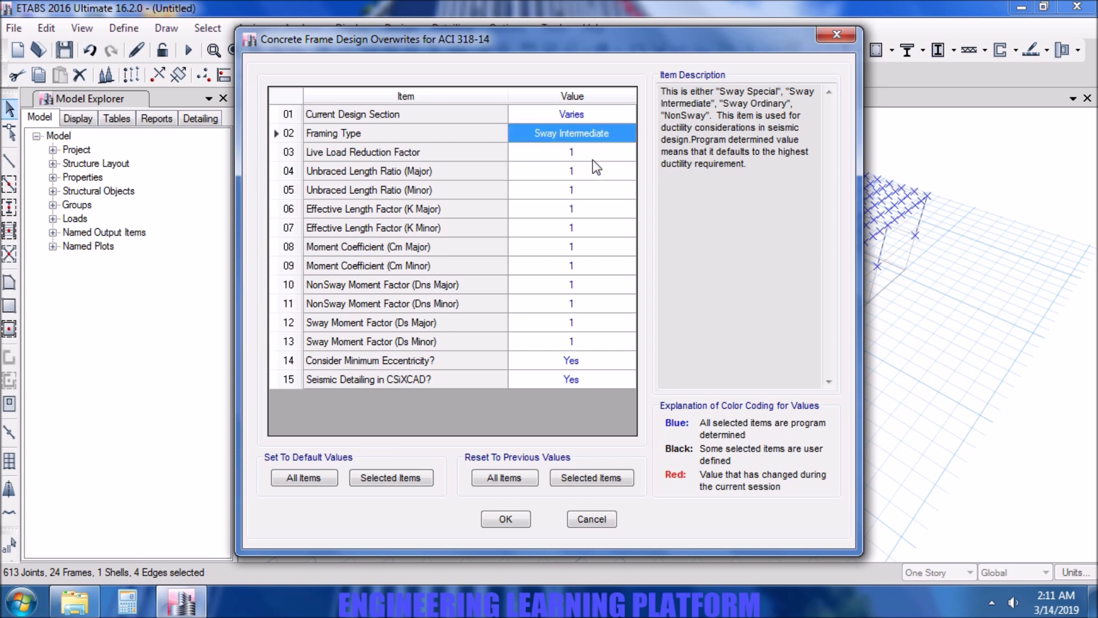
click(506, 518)
Step: Review the concrete frame design preferences for ACI 318-14 and accept them
click(400, 27)
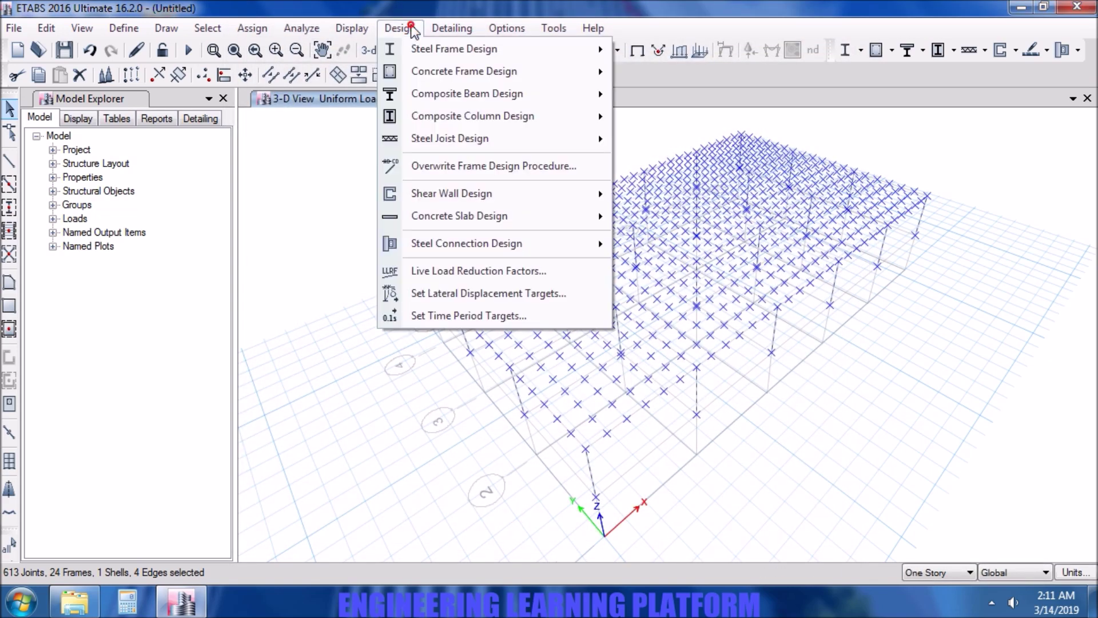
mouse_move(424, 73)
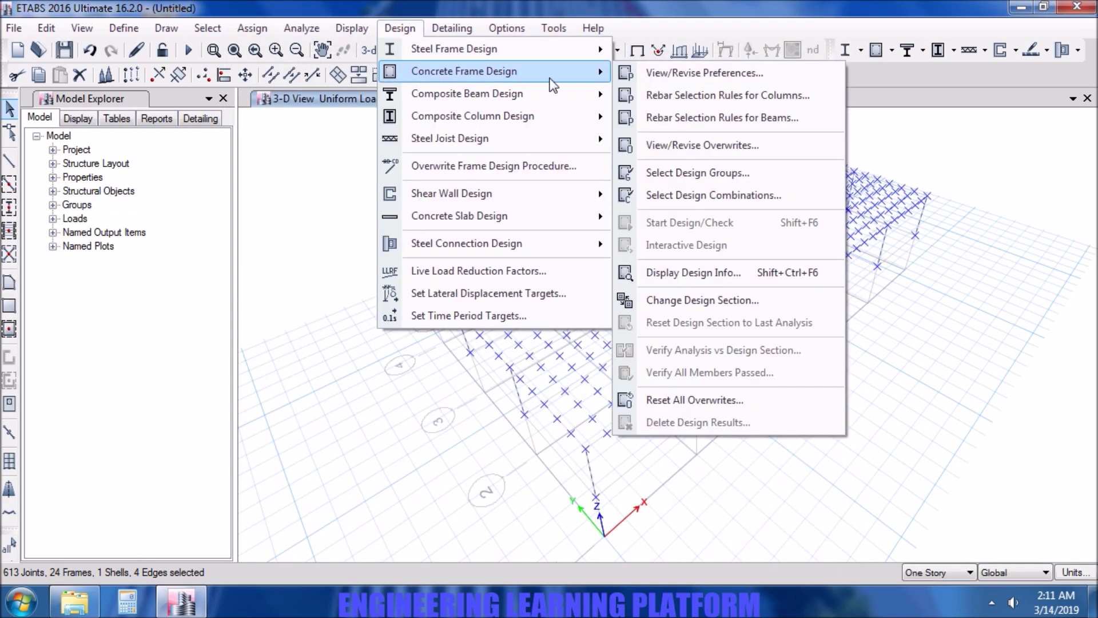
click(668, 73)
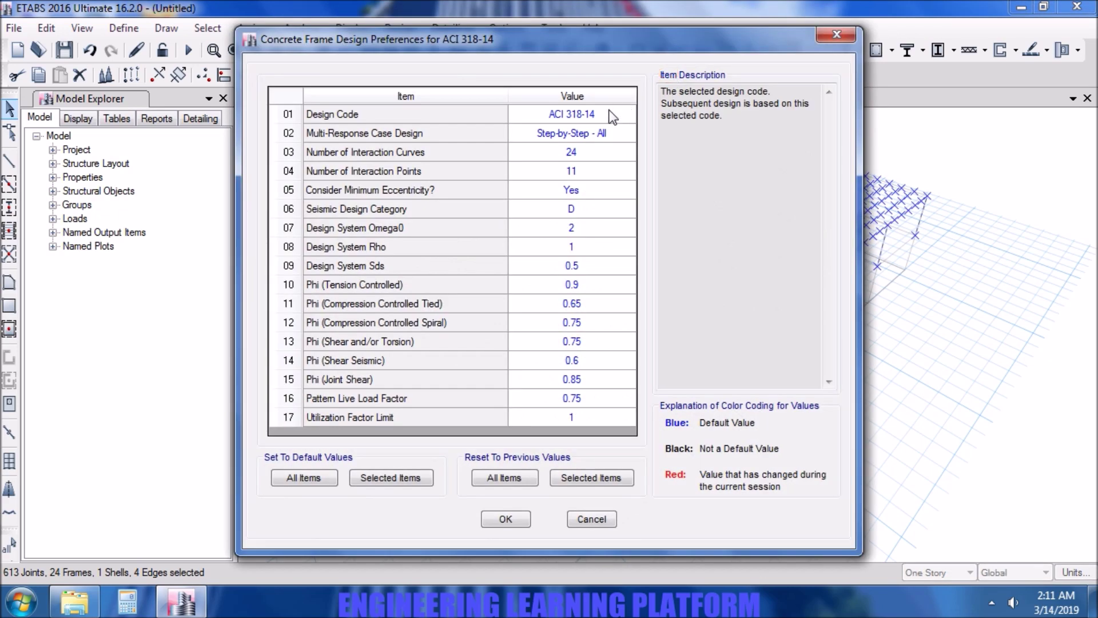
click(505, 519)
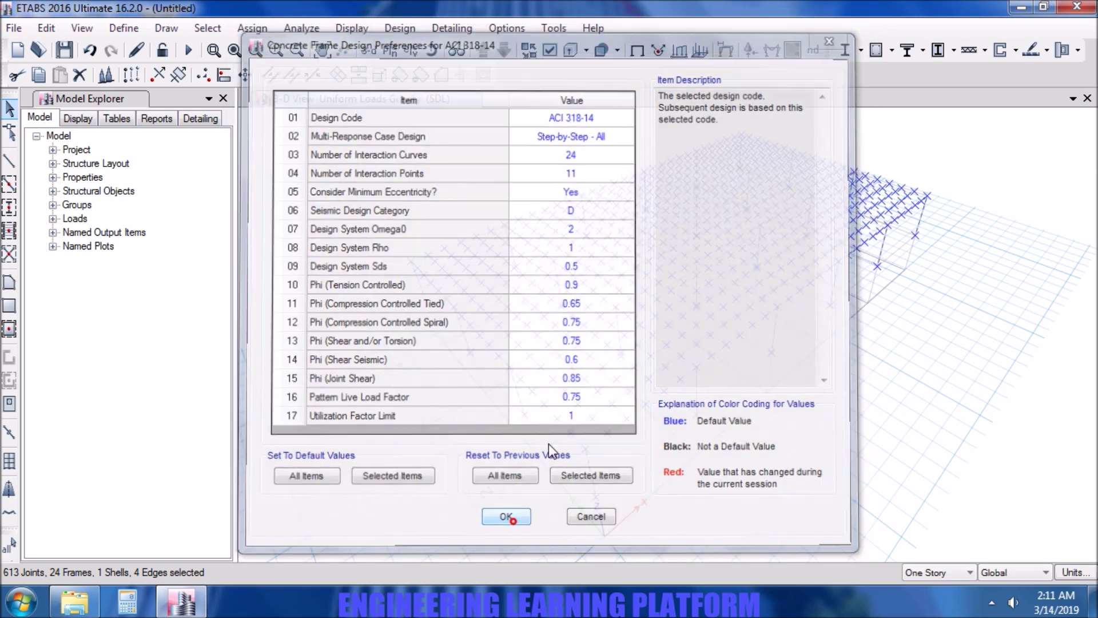
Step: Add the default design load combinations for Concrete Frame Design, converted to editable user combinations
click(130, 26)
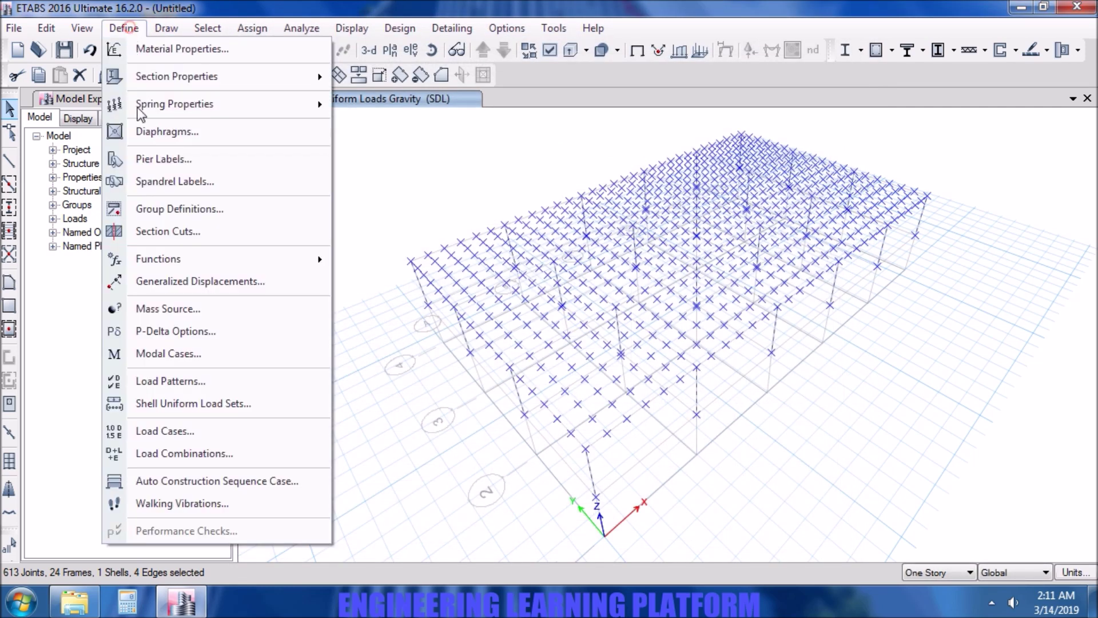
click(219, 455)
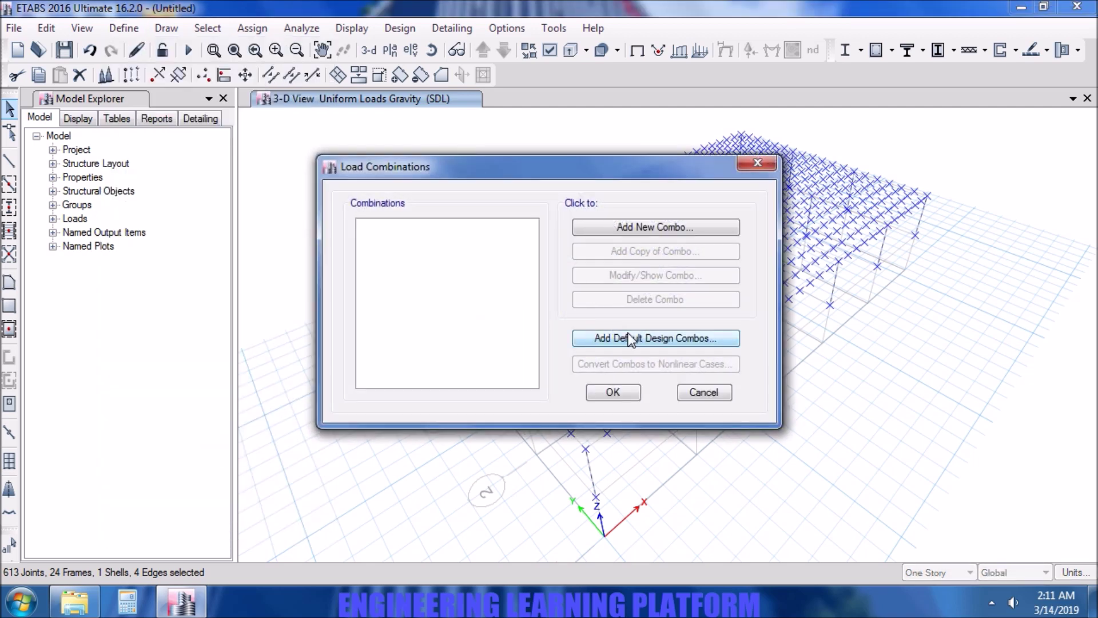
click(631, 338)
click(502, 273)
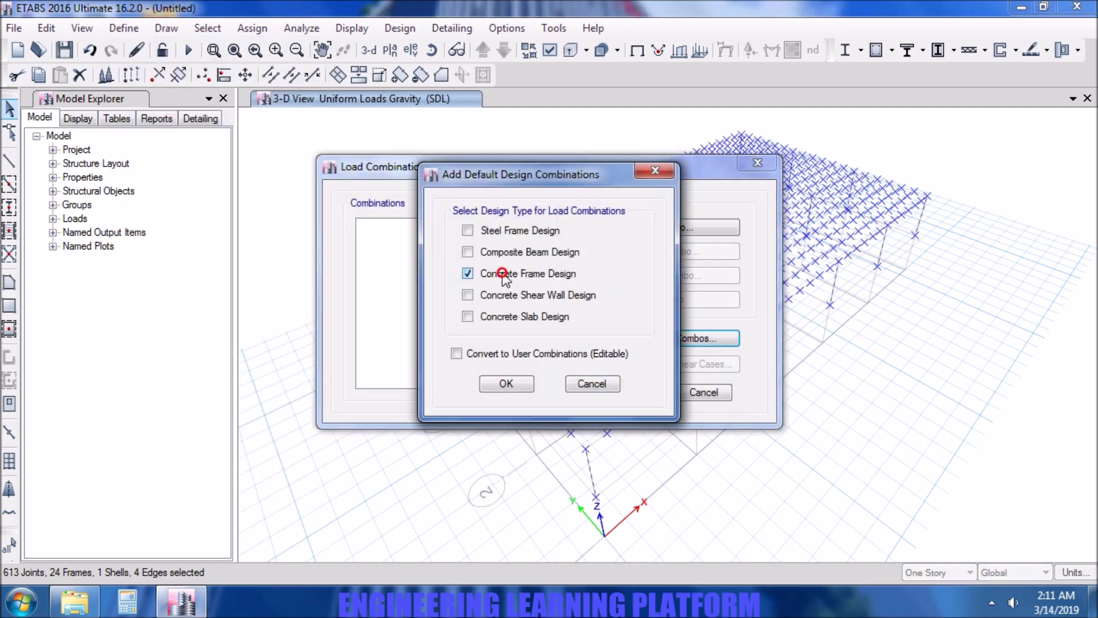
click(520, 353)
click(507, 384)
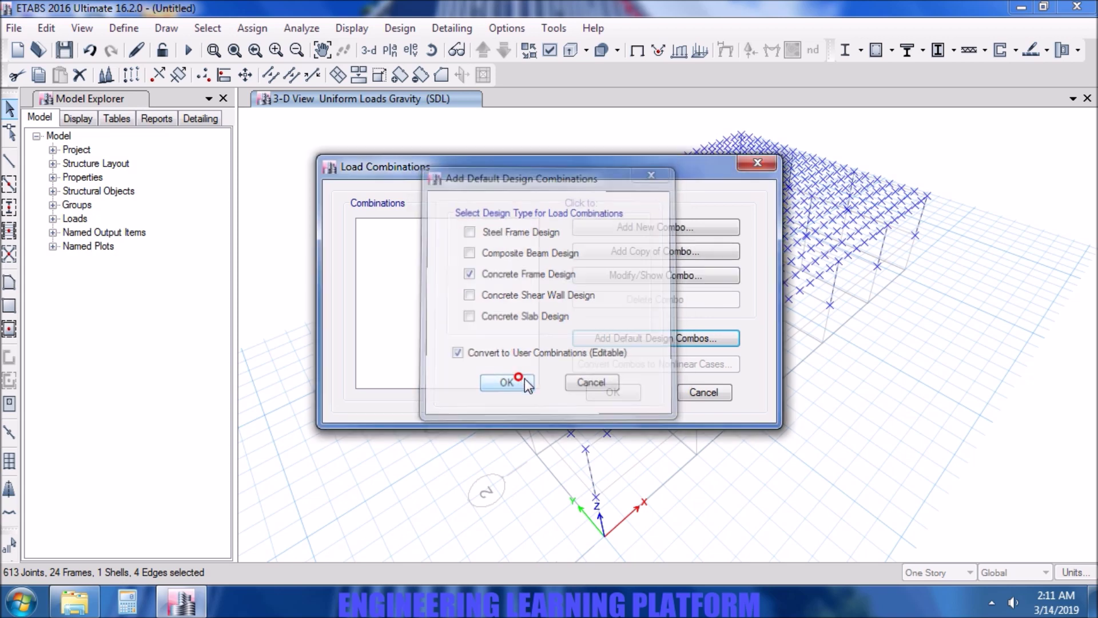
Step: Check the load cases and scale factors of combination UDCon6 and accept the load combinations
click(437, 282)
double_click(435, 283)
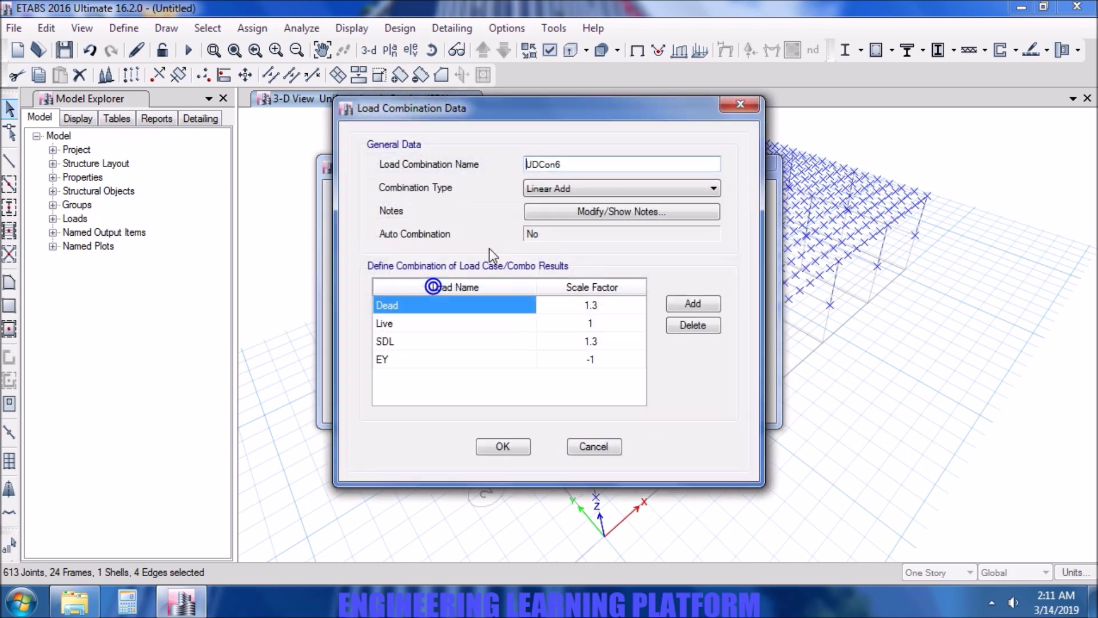
click(517, 446)
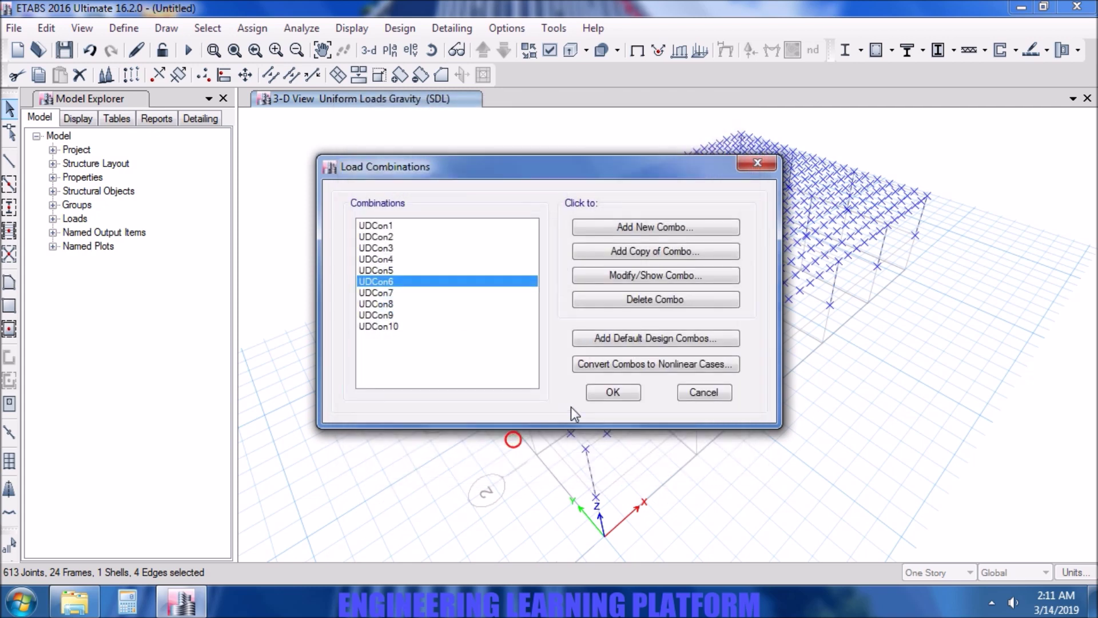
click(612, 393)
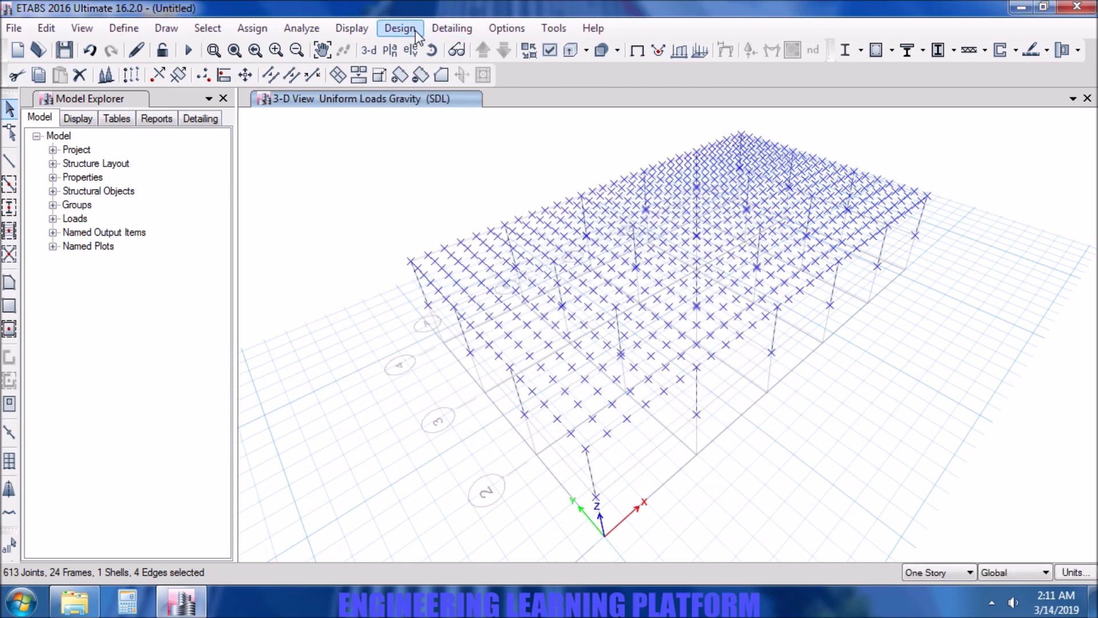
Step: Review the design combinations selected for concrete frame design, taking UDCon7 out and adding it back
click(413, 29)
mouse_move(440, 72)
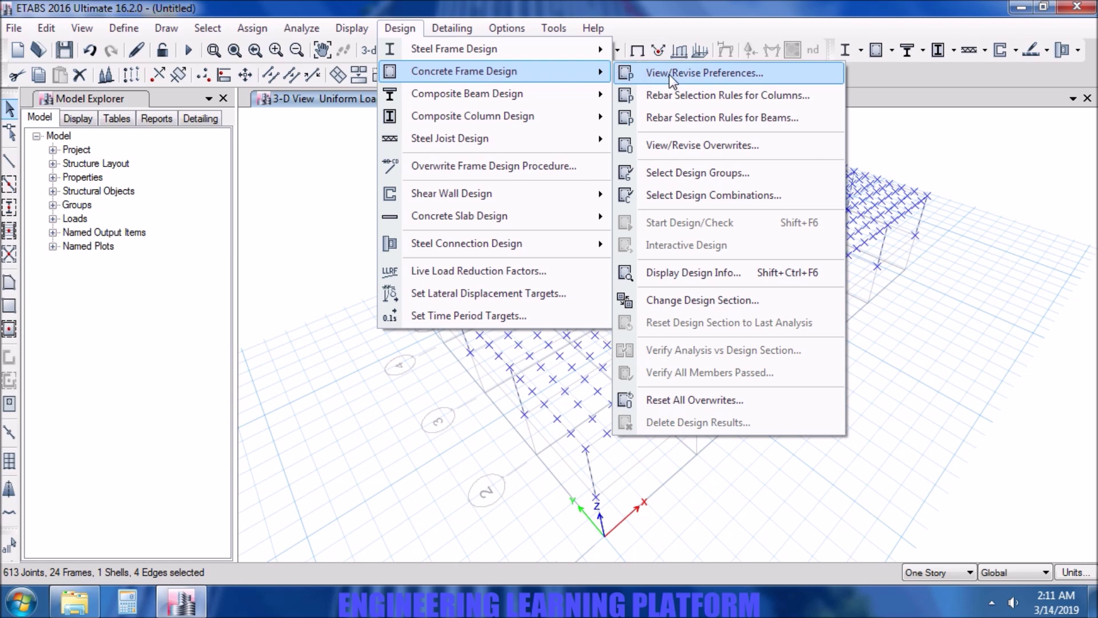
click(676, 195)
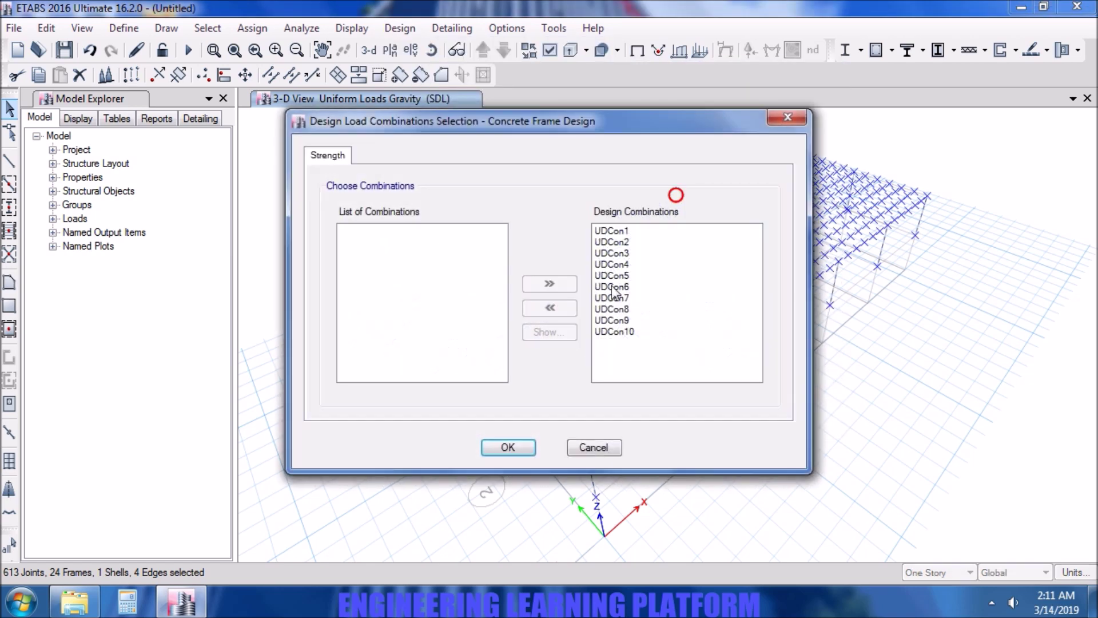
double_click(627, 298)
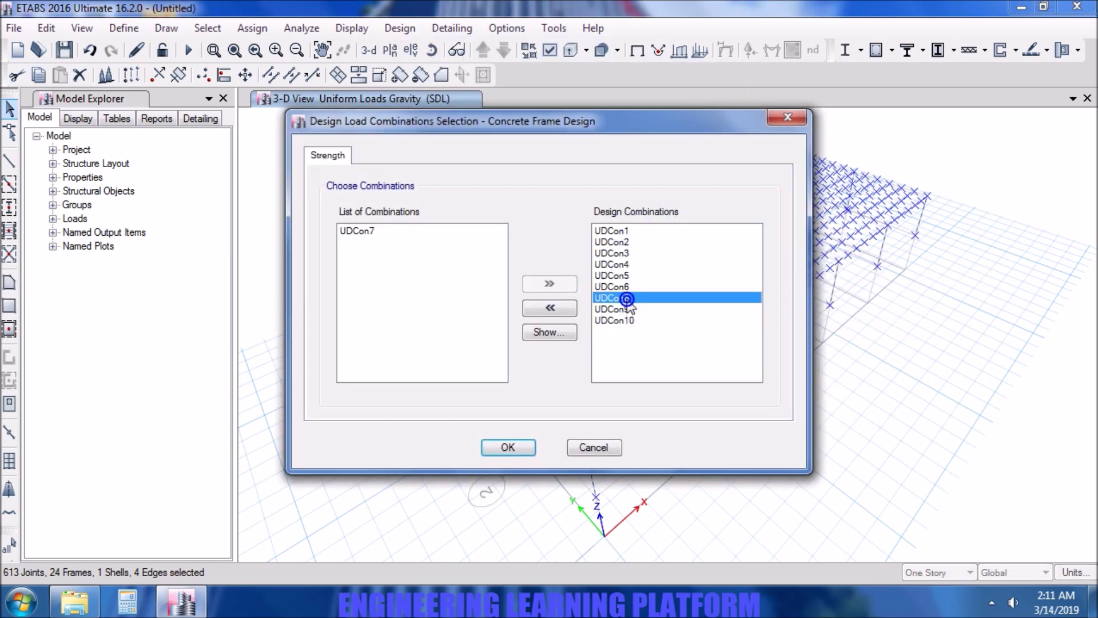
click(392, 230)
click(550, 285)
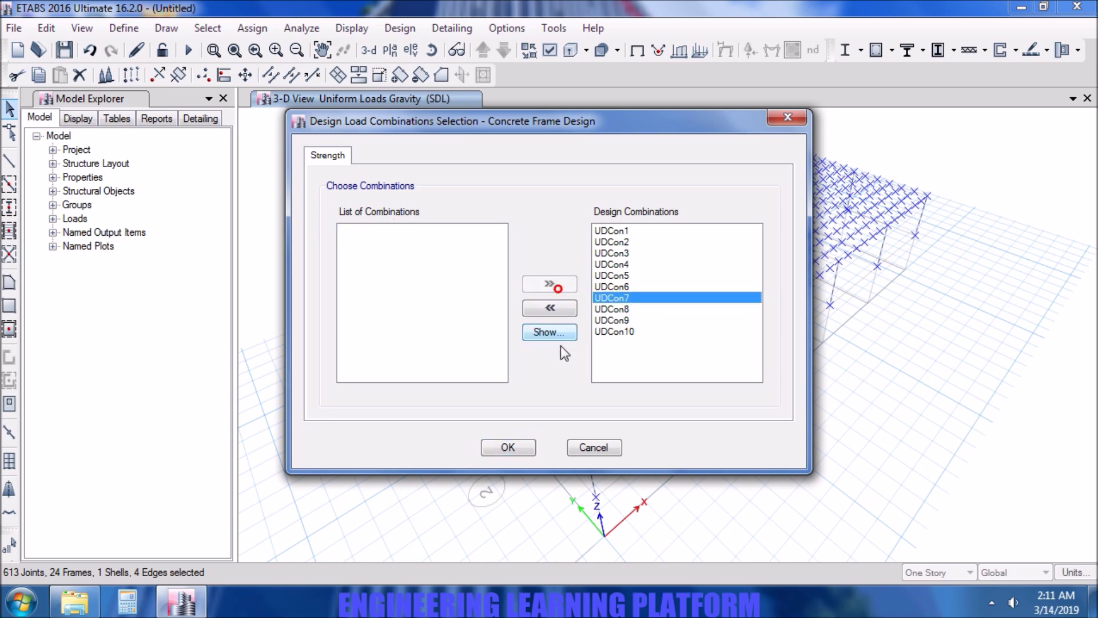
click(507, 447)
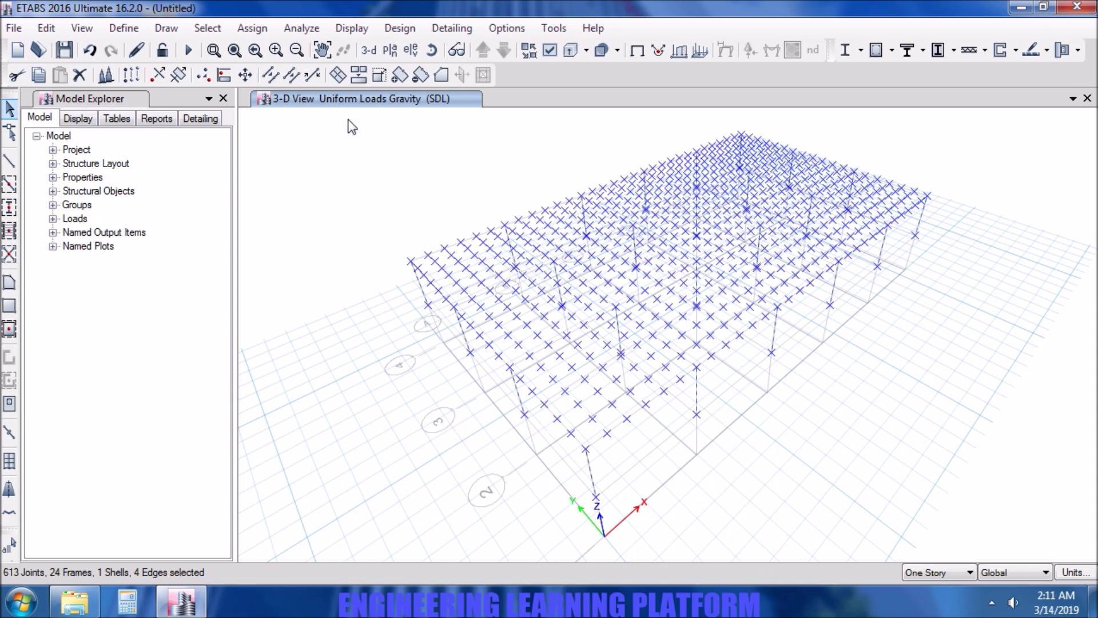
Step: Reset the 3D view options to the defaults to show the floors and clear the selection
click(550, 50)
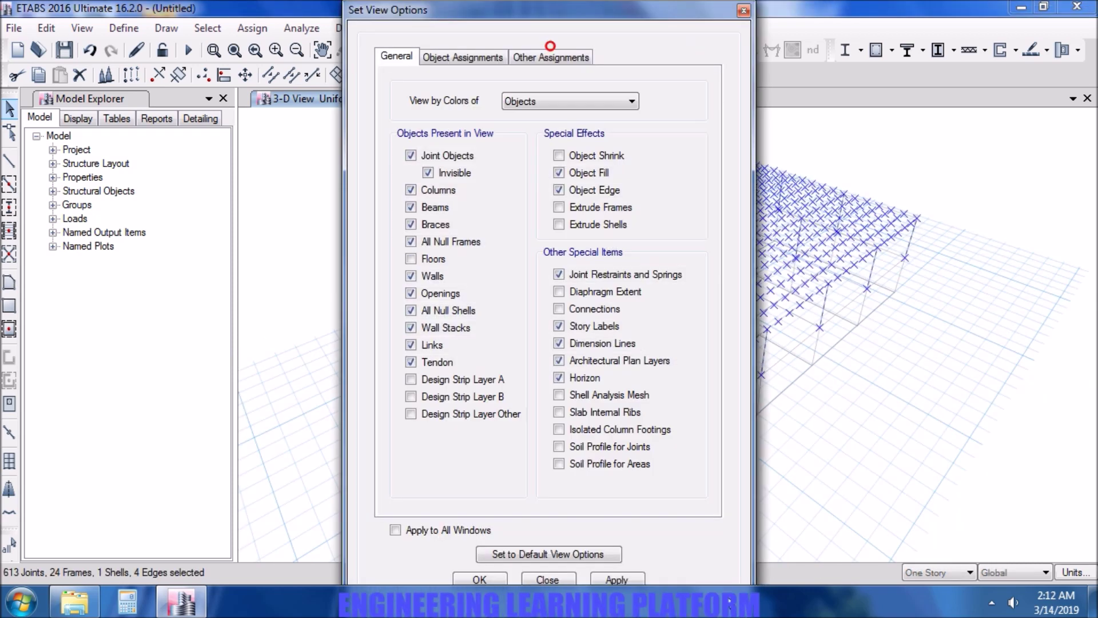
click(589, 556)
click(603, 580)
click(488, 581)
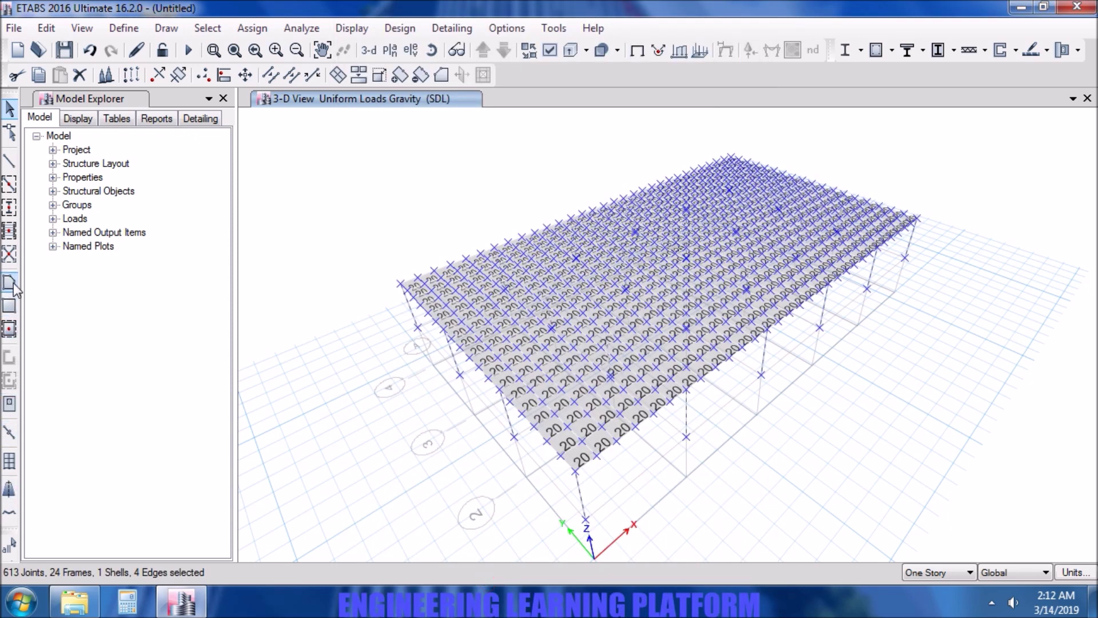
click(352, 425)
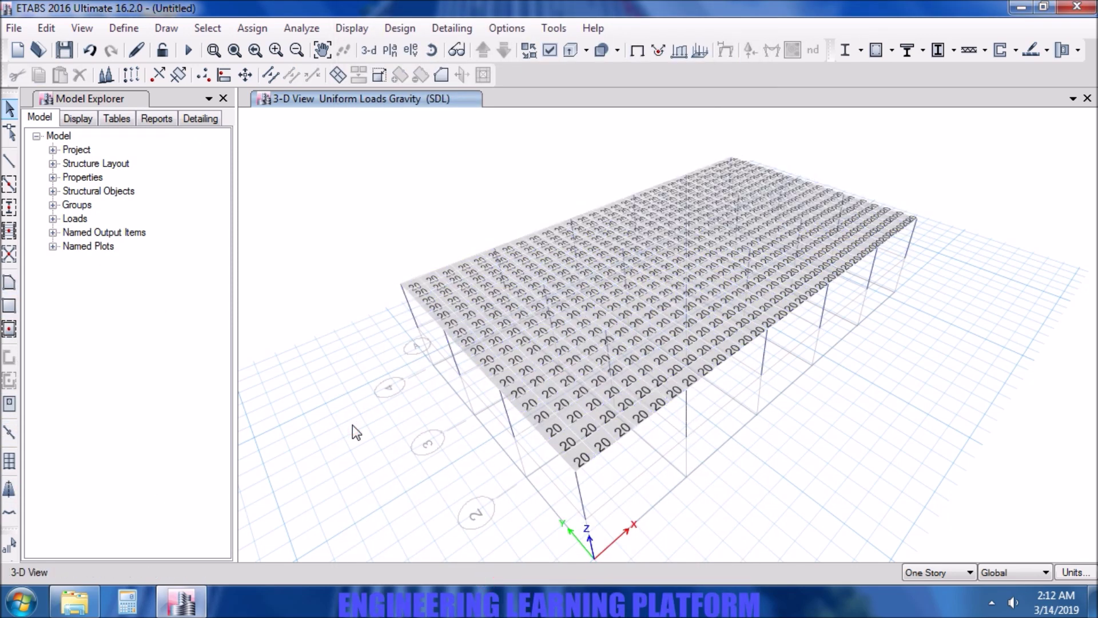
Step: Select the whole upper floor in the 3D view and assign shell diaphragm D1 to it
middle_drag(1045, 395, 963, 433)
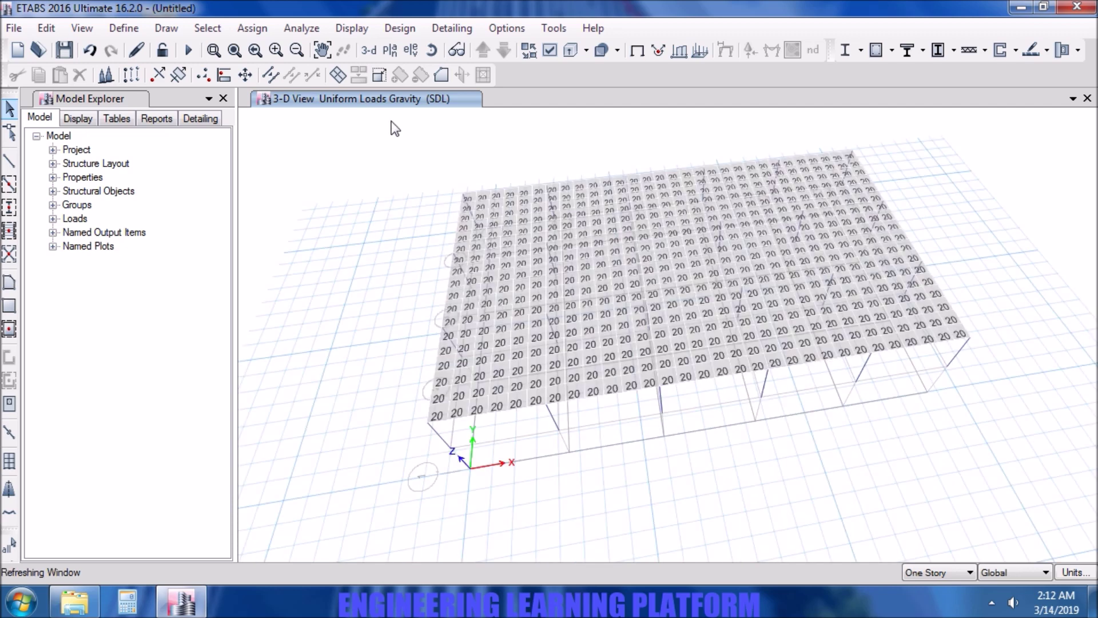
drag(353, 125, 1033, 491)
click(260, 28)
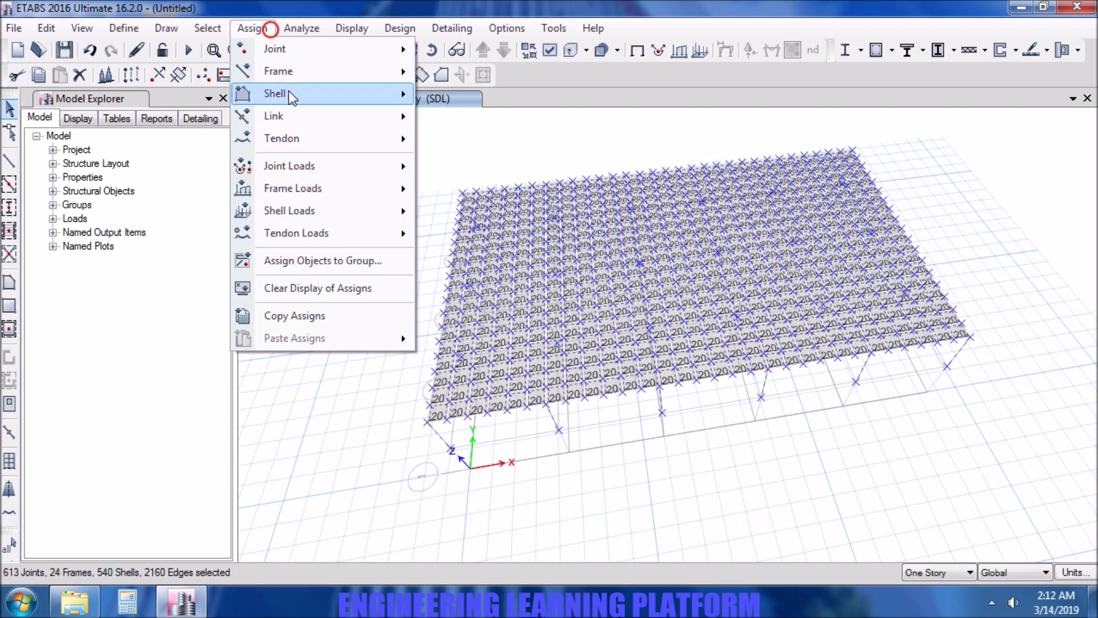
mouse_move(306, 210)
mouse_move(317, 95)
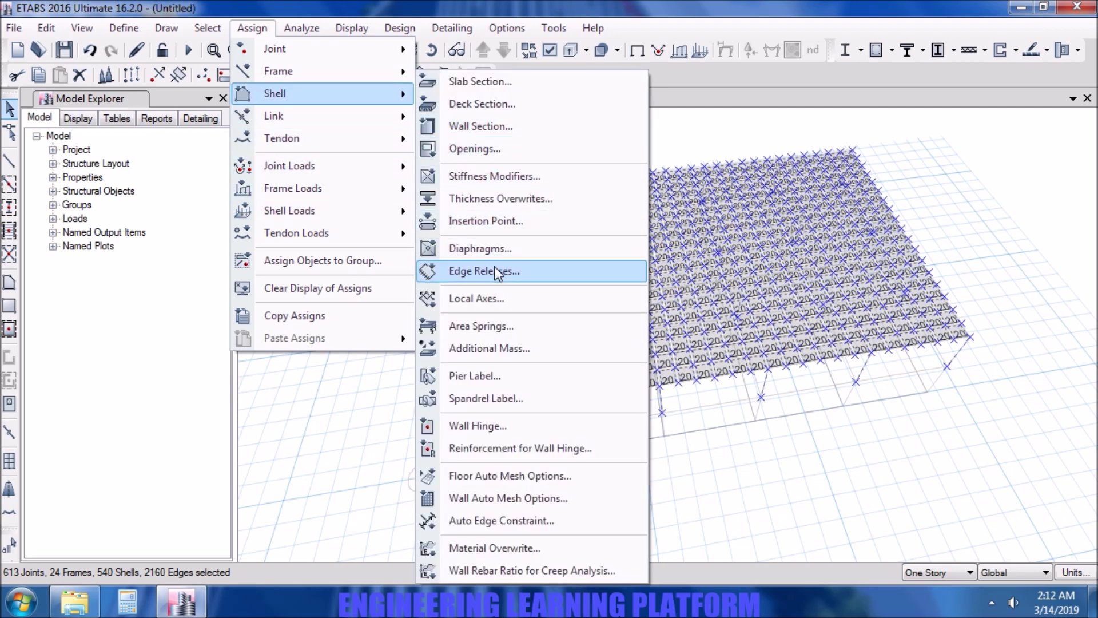
click(498, 250)
click(475, 182)
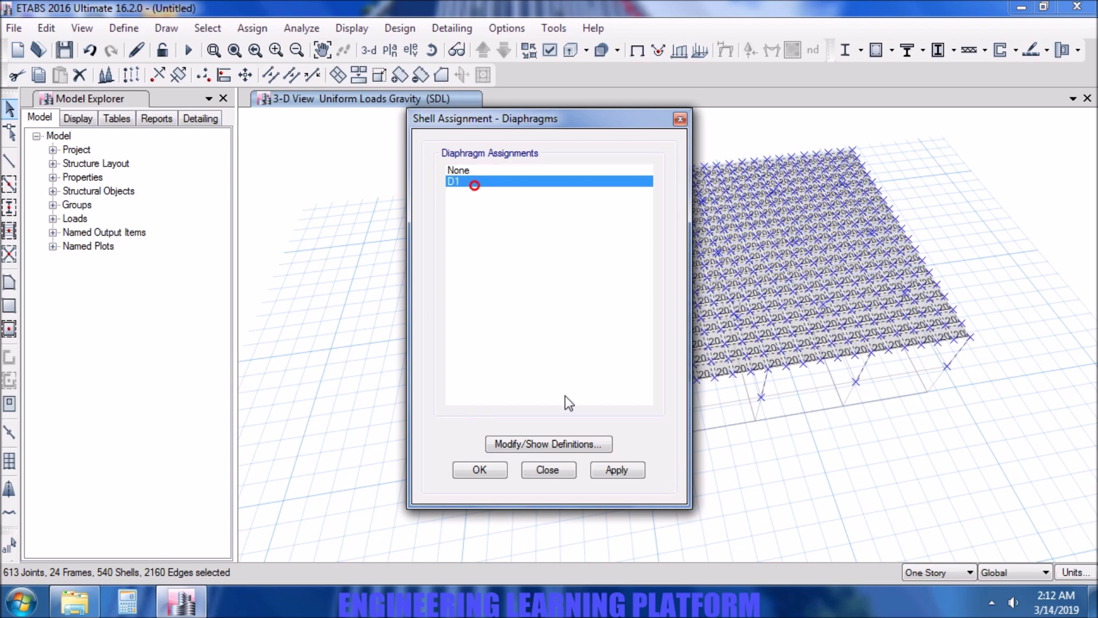
click(615, 471)
click(498, 472)
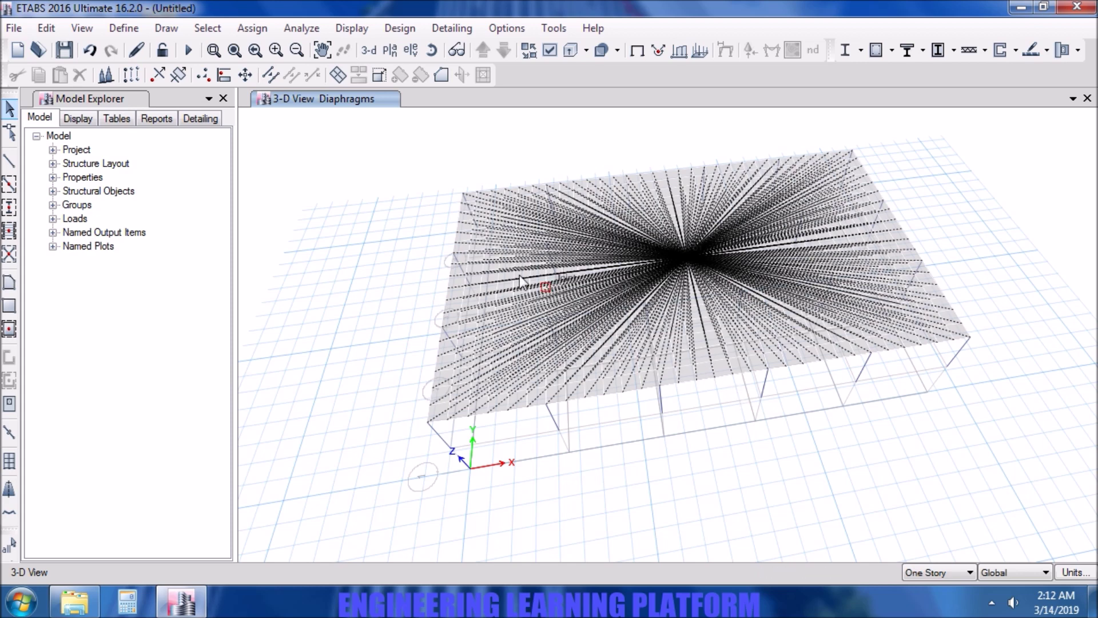
Step: Select all slabs, columns and joints in the 3D view and replicate them on Story1
drag(367, 130, 1077, 520)
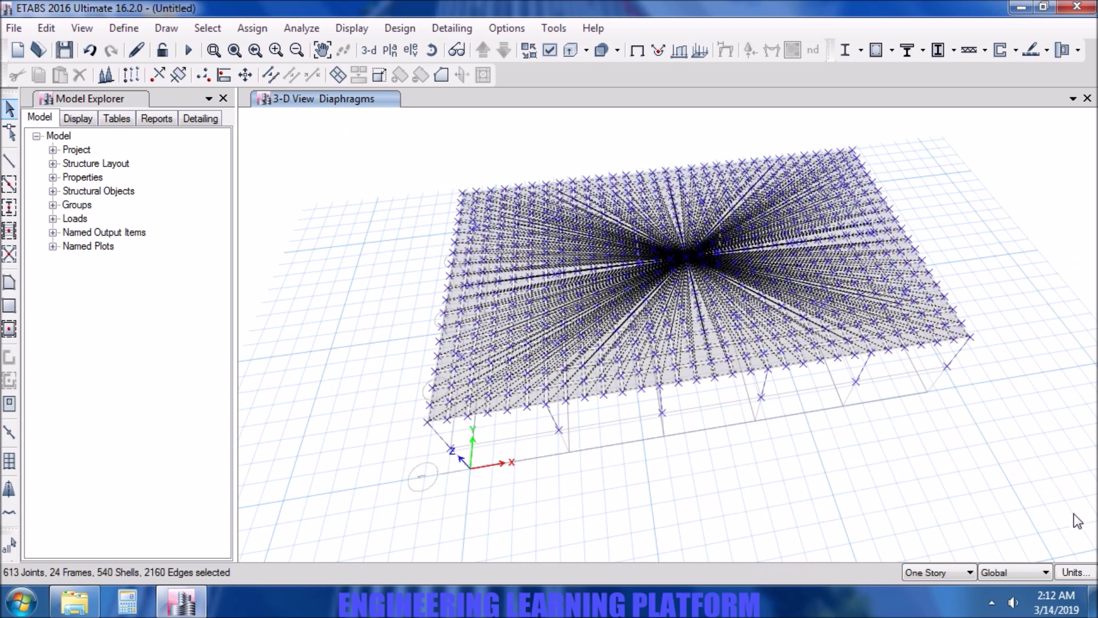
click(123, 28)
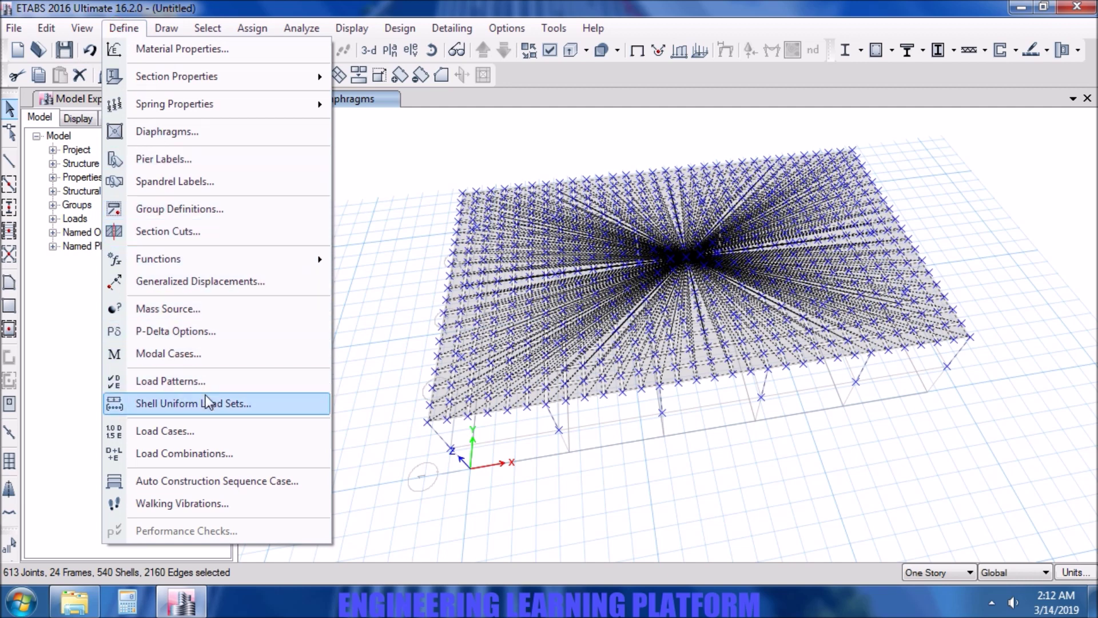
mouse_move(54, 28)
click(122, 297)
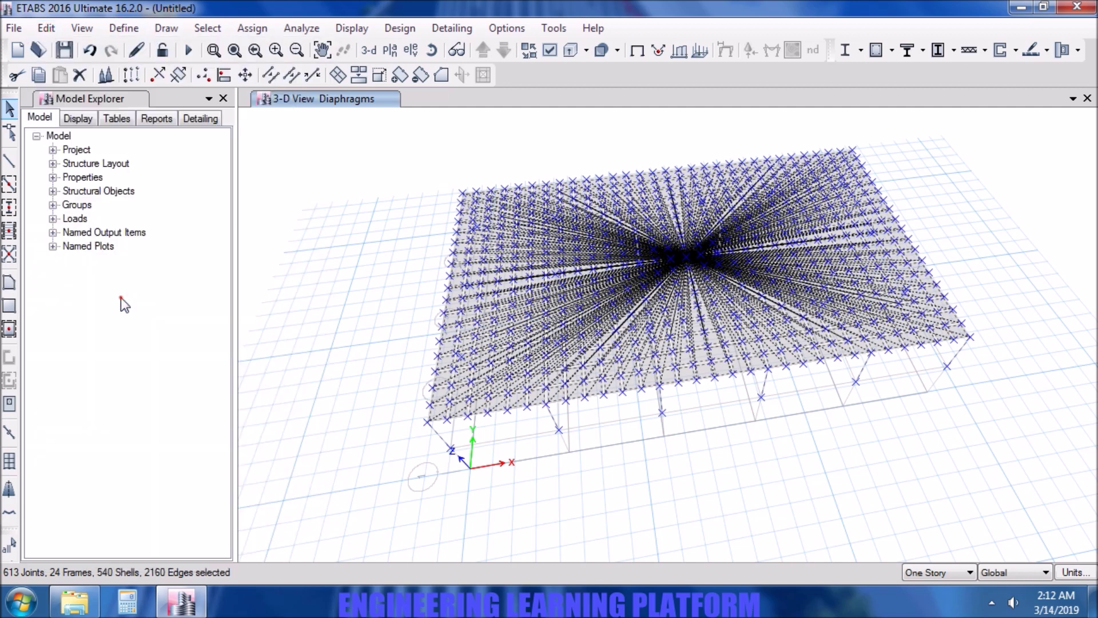
click(561, 152)
click(513, 214)
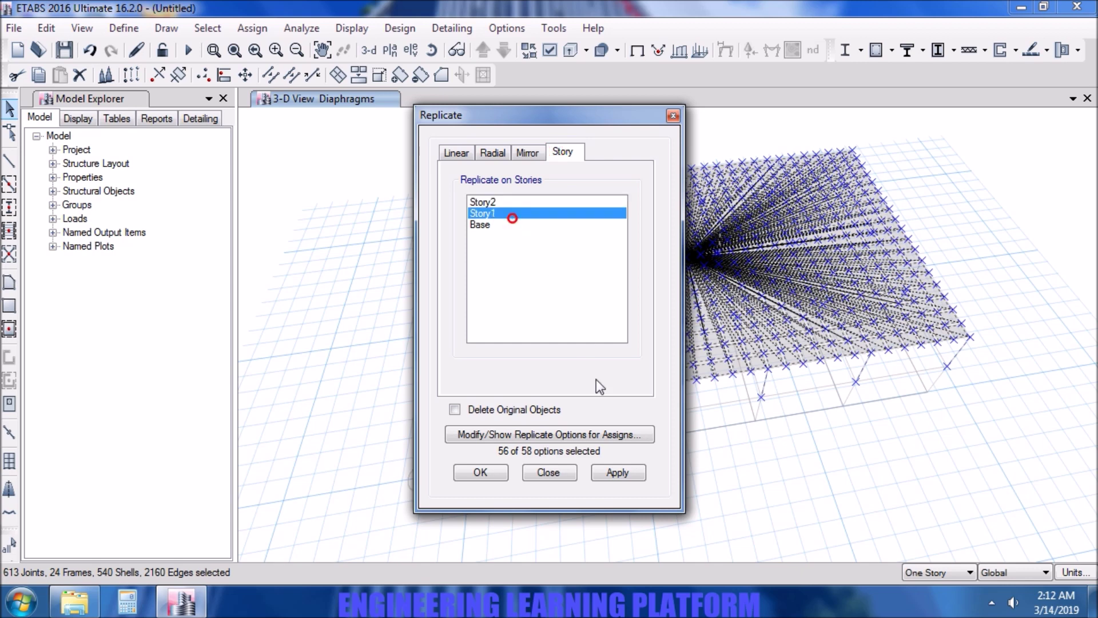
click(617, 470)
click(500, 475)
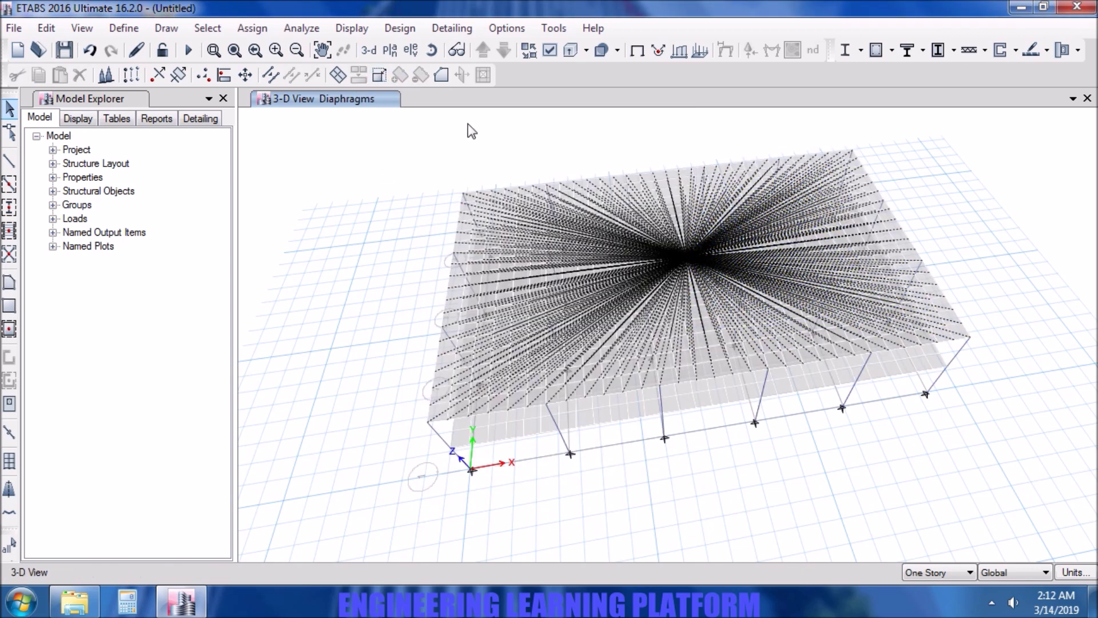
Step: Select everything in the Story1 plan view and apply the shell diaphragm assignment None
click(391, 52)
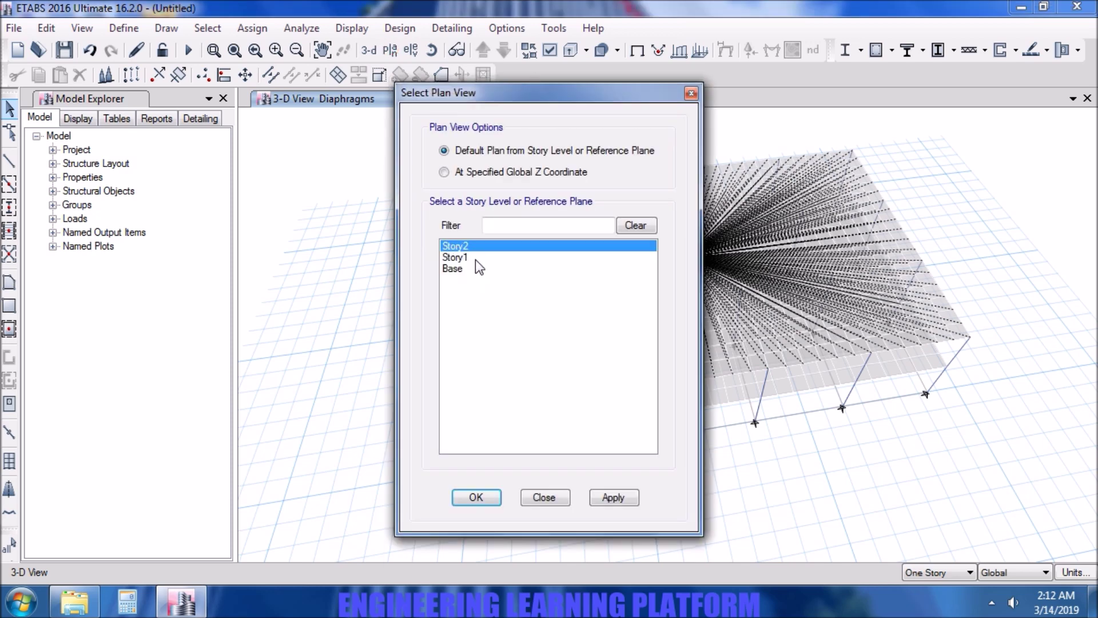
click(476, 258)
click(631, 504)
click(488, 499)
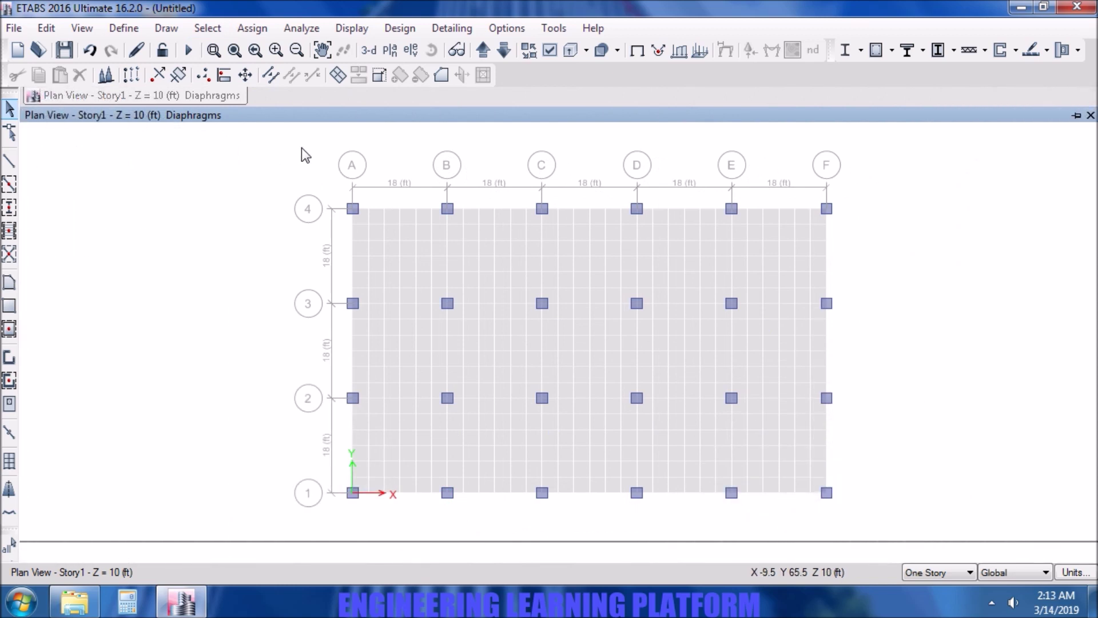
drag(302, 148, 867, 523)
click(253, 28)
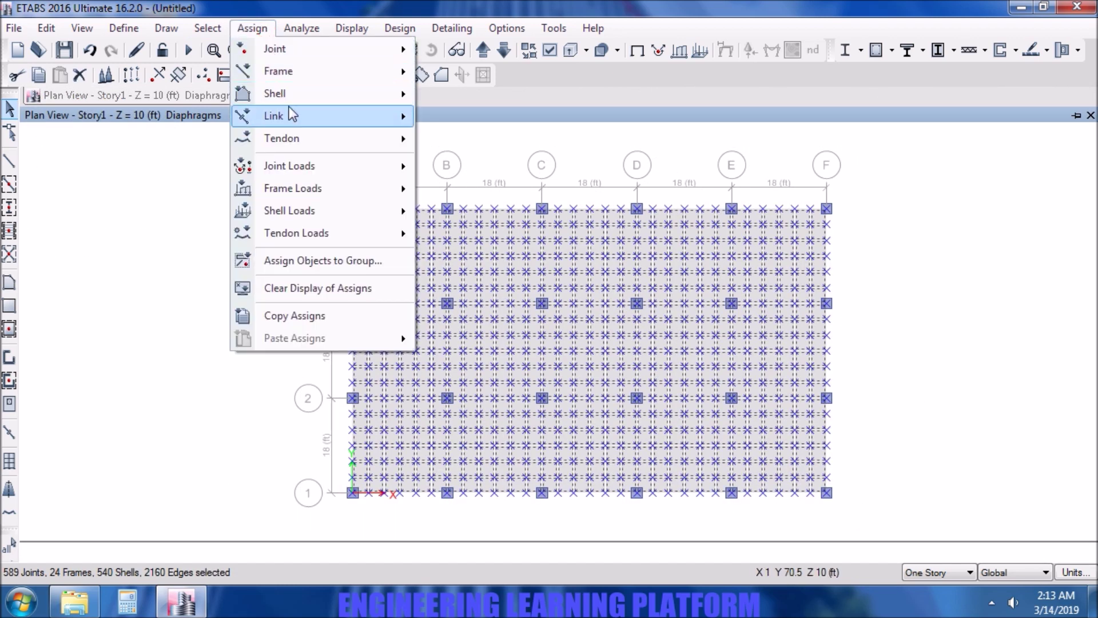
mouse_move(401, 92)
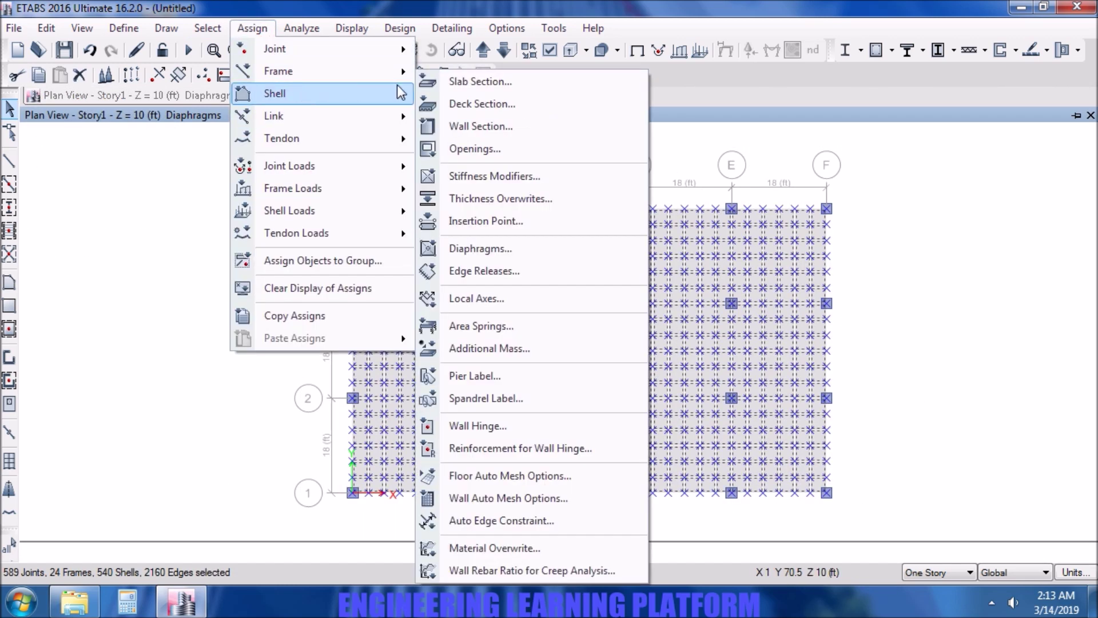
click(546, 249)
click(617, 469)
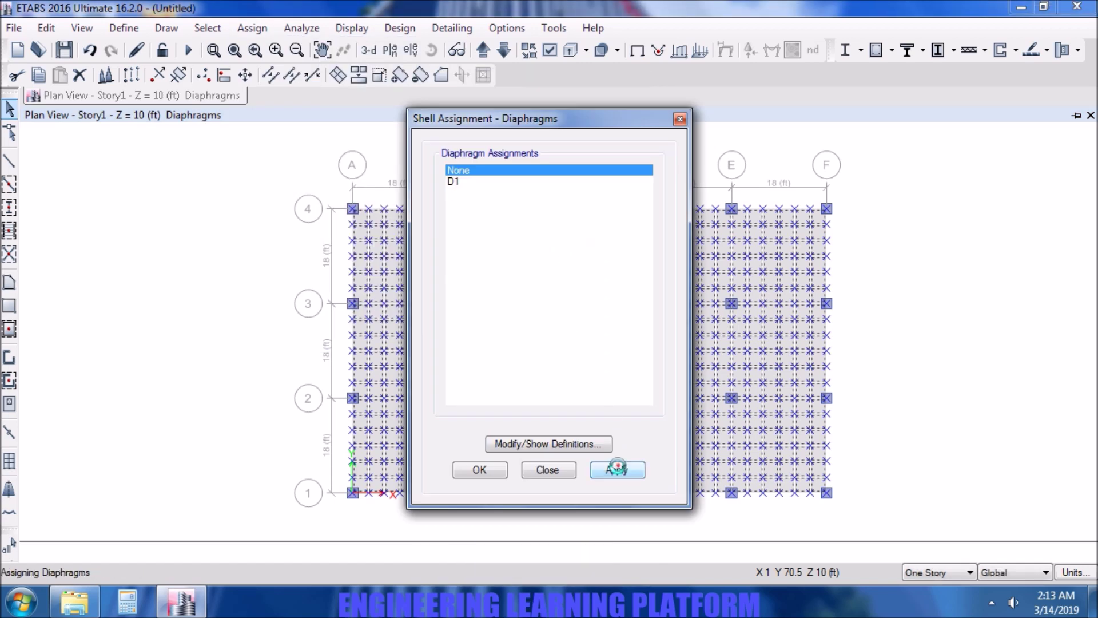
click(497, 469)
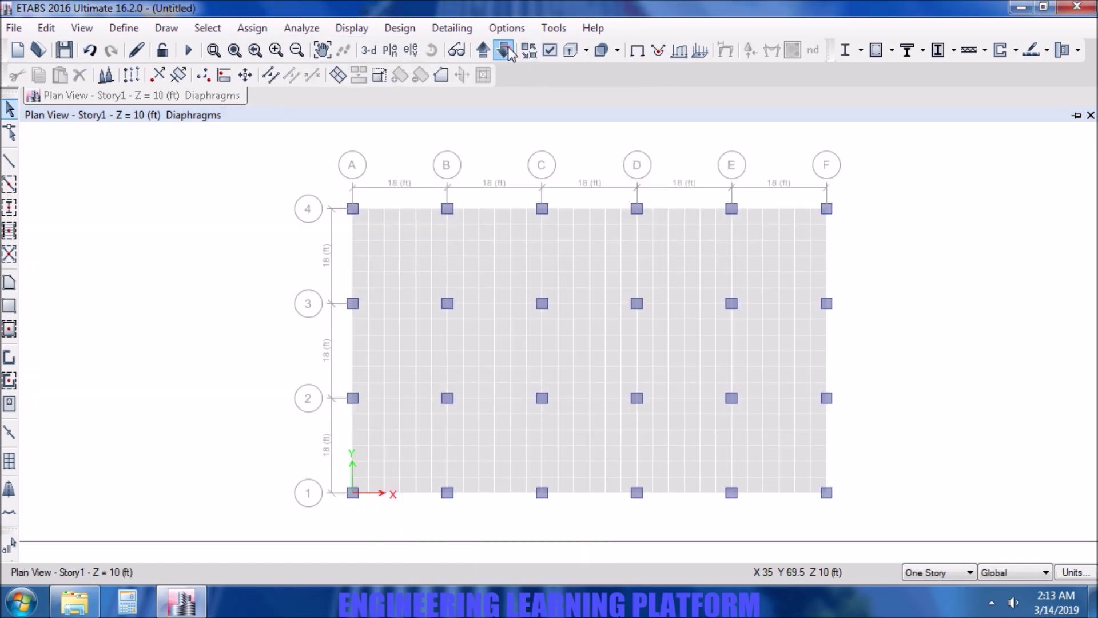
Step: Select all joints in the Base plan view and assign fixed restraints in all translations and rotations
click(504, 50)
drag(376, 239, 856, 509)
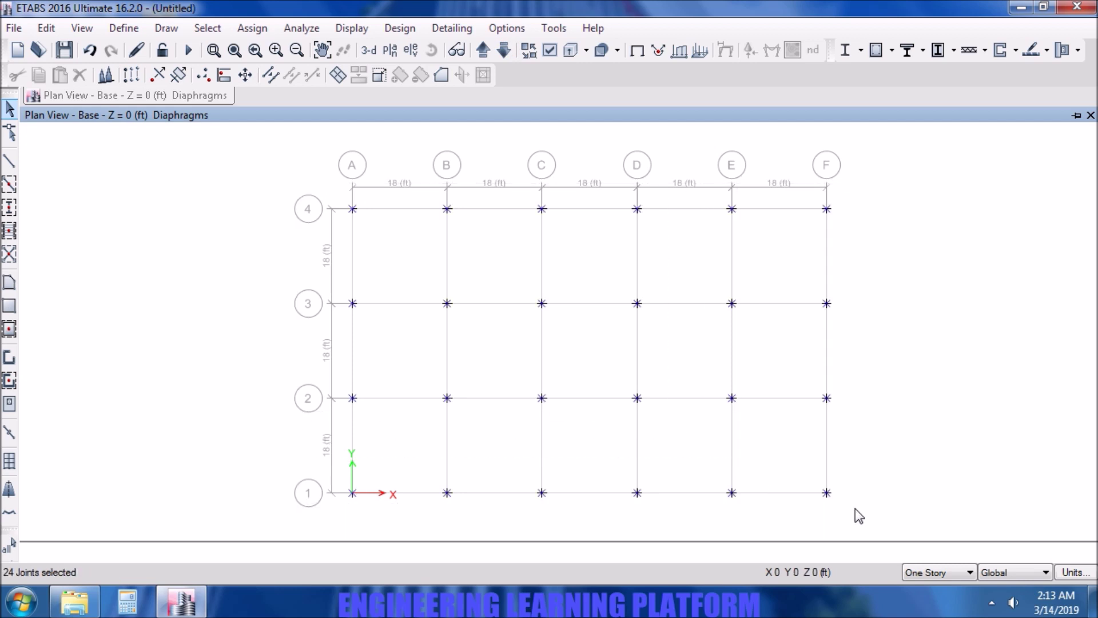
click(253, 28)
mouse_move(268, 46)
click(544, 61)
click(492, 351)
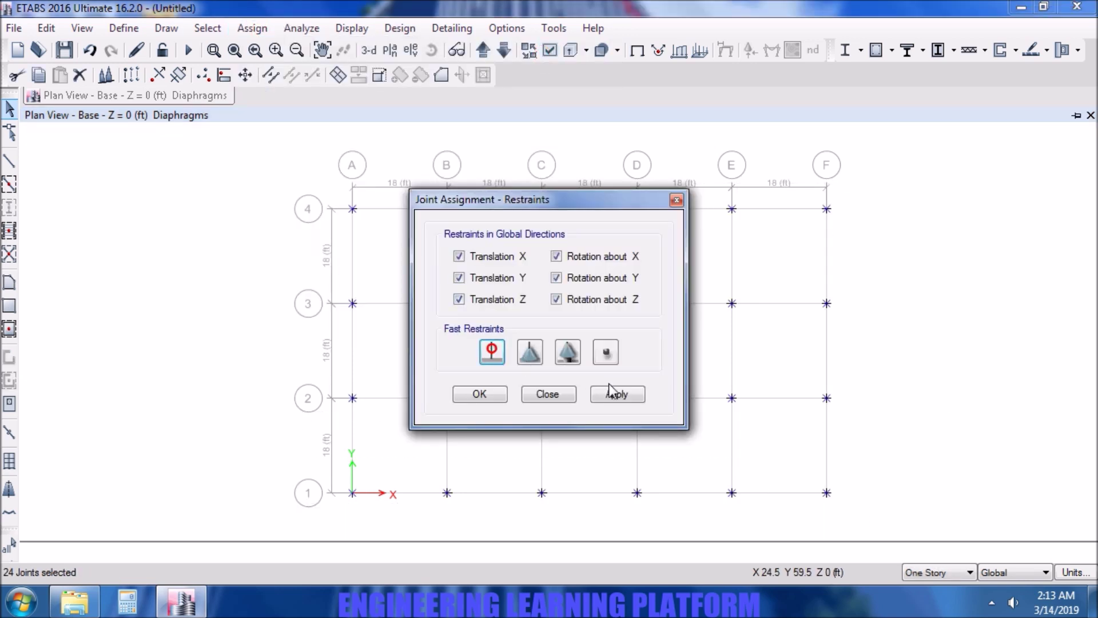
click(616, 394)
click(492, 399)
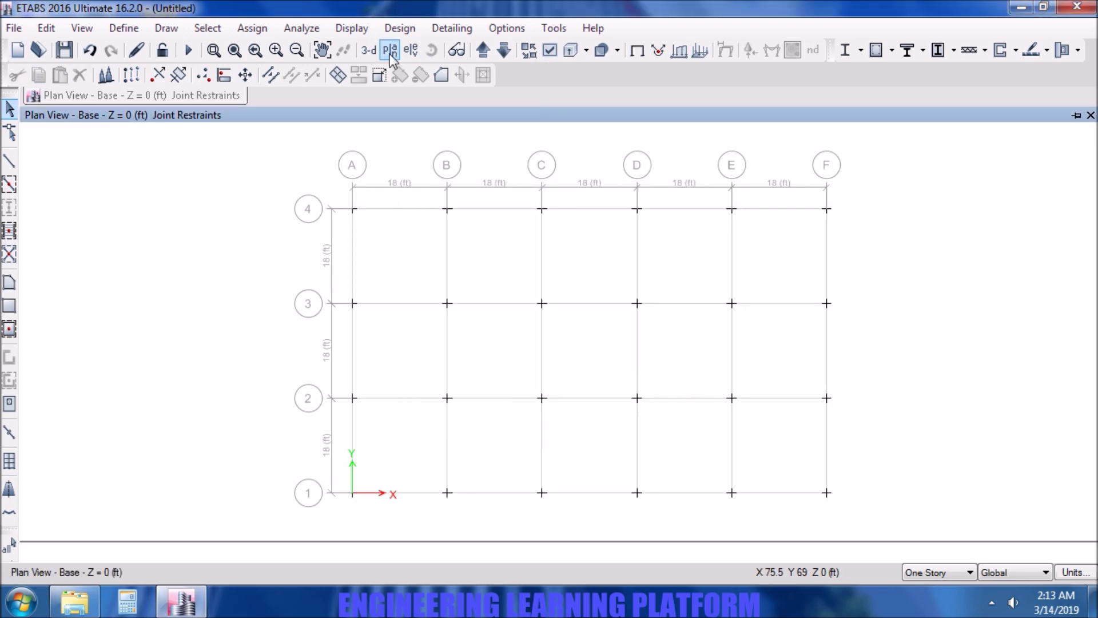
Step: Set the P-Delta options to iterative based on loads, adding Dead and SDL with scale factor 1.2 each
click(369, 51)
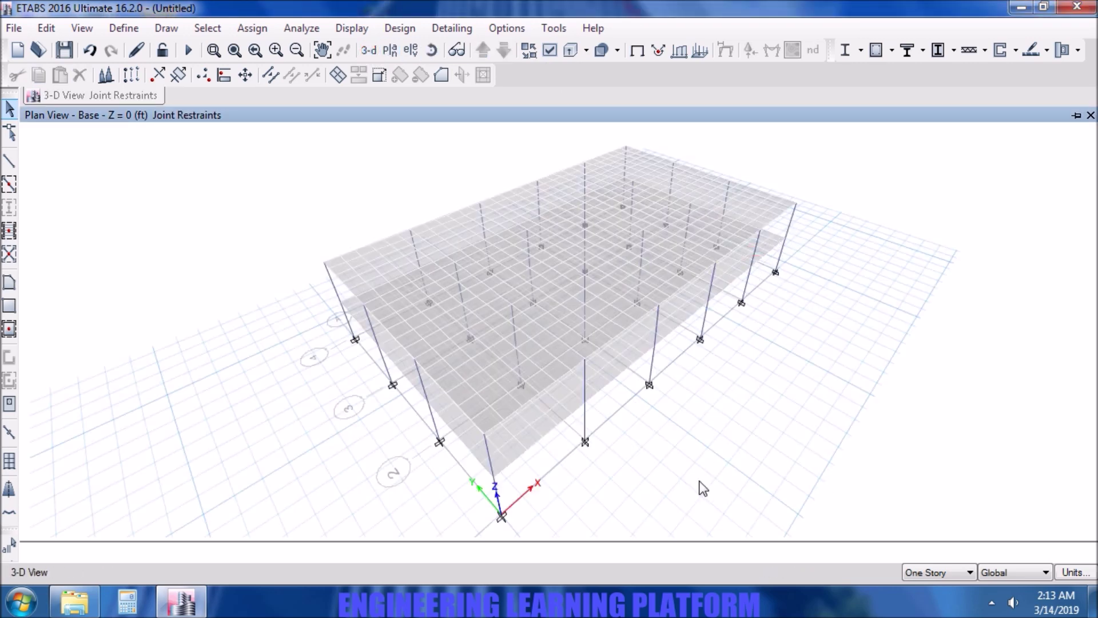
right_drag(699, 481, 681, 441)
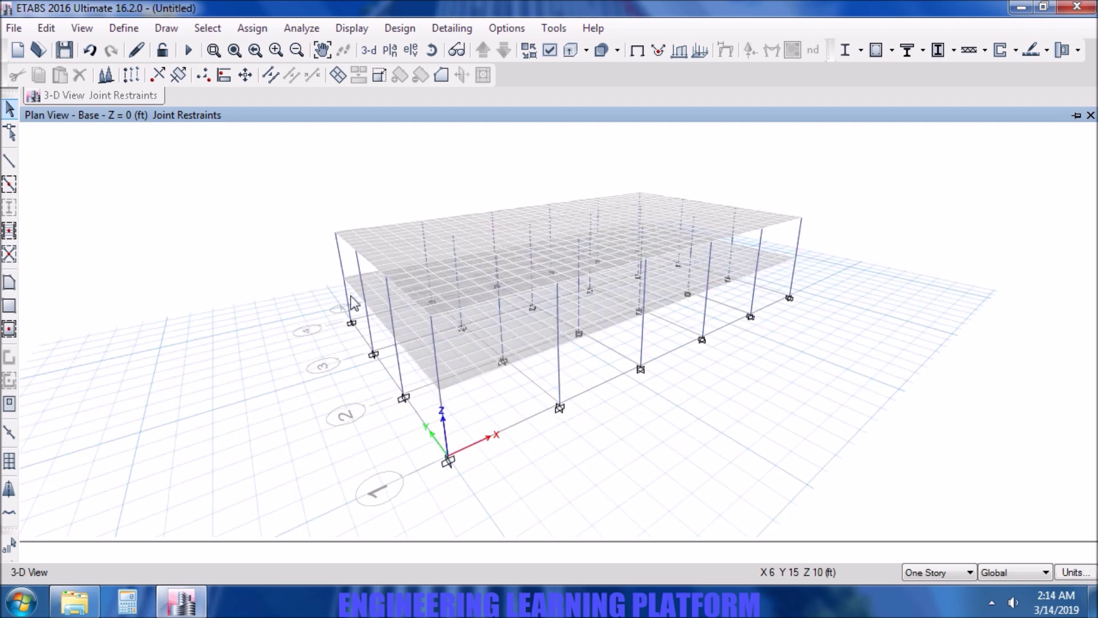
click(125, 29)
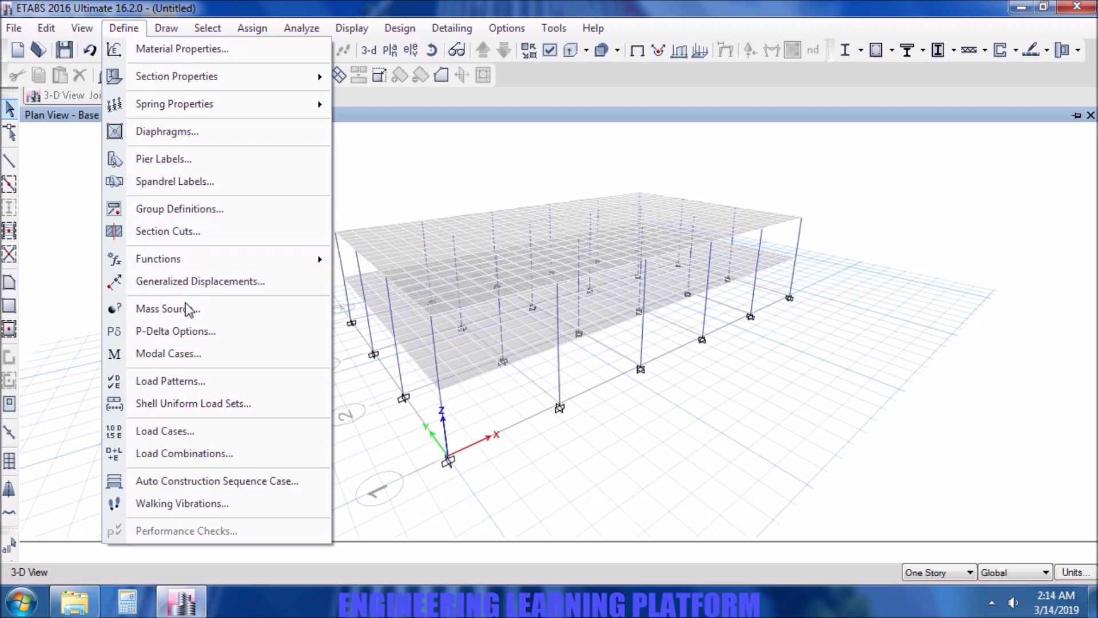
click(191, 329)
click(445, 213)
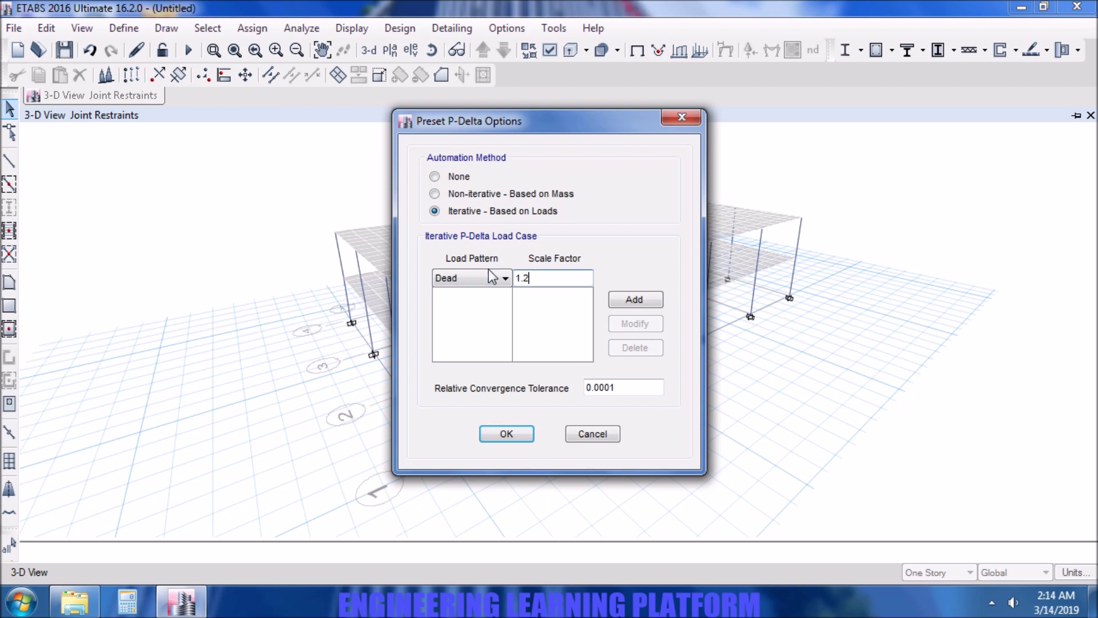
click(634, 298)
click(475, 278)
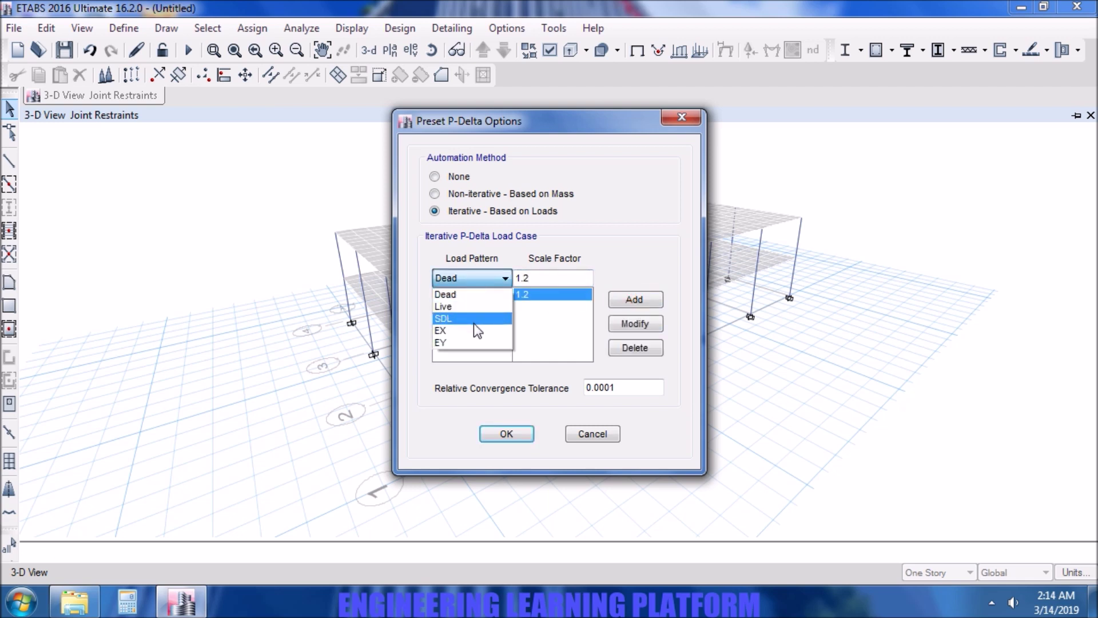
click(474, 322)
click(634, 298)
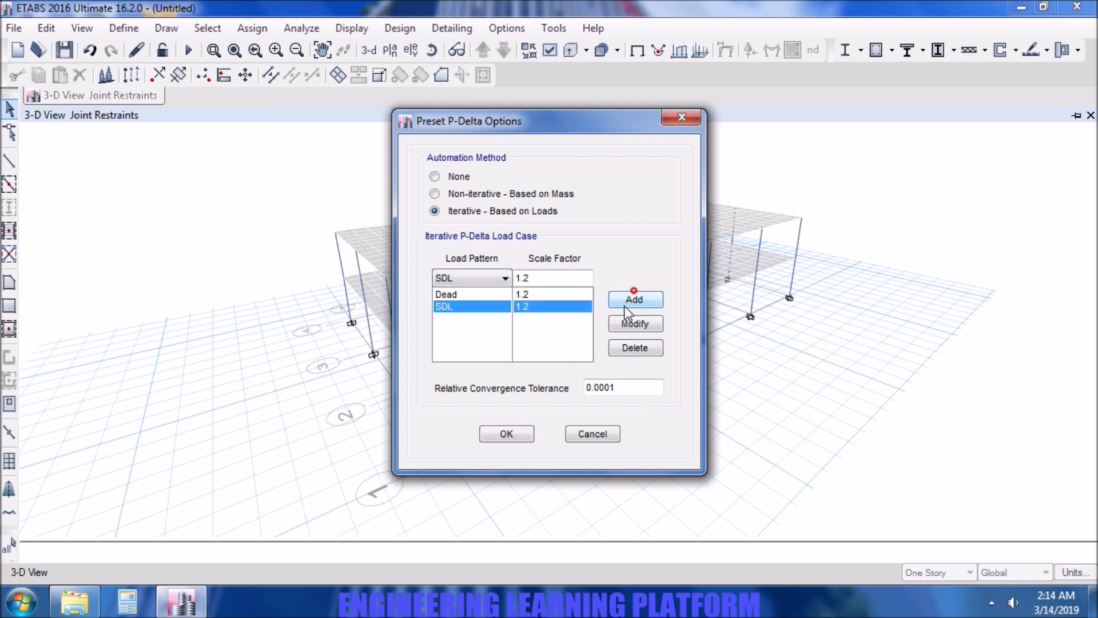
click(506, 434)
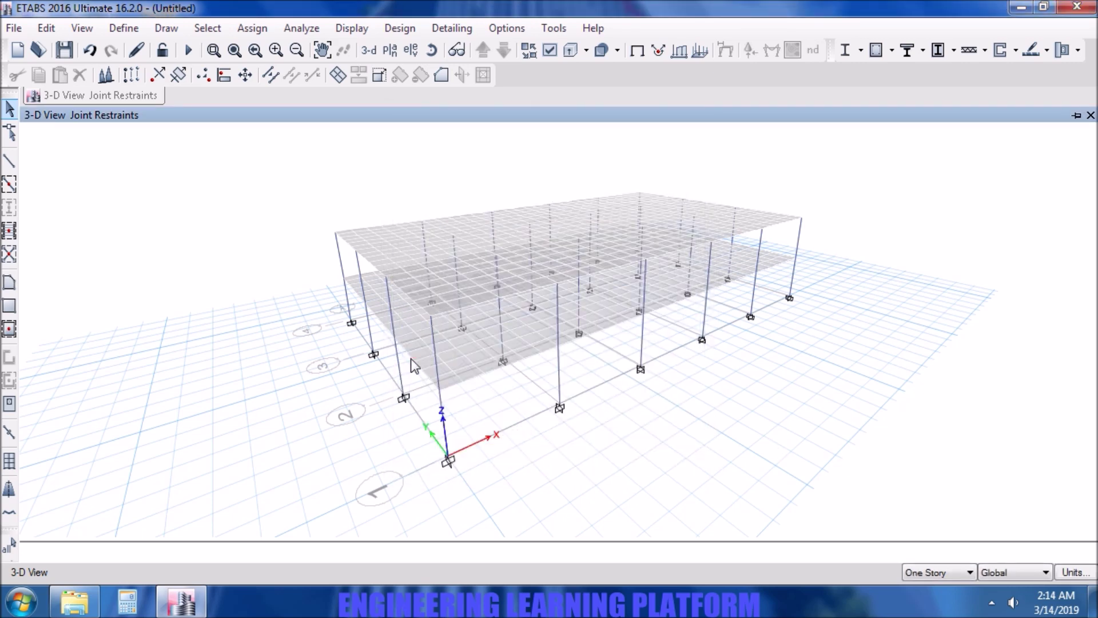
Step: Run the analysis, saving the model as CHECK MODEL in the Check column design folder
click(188, 51)
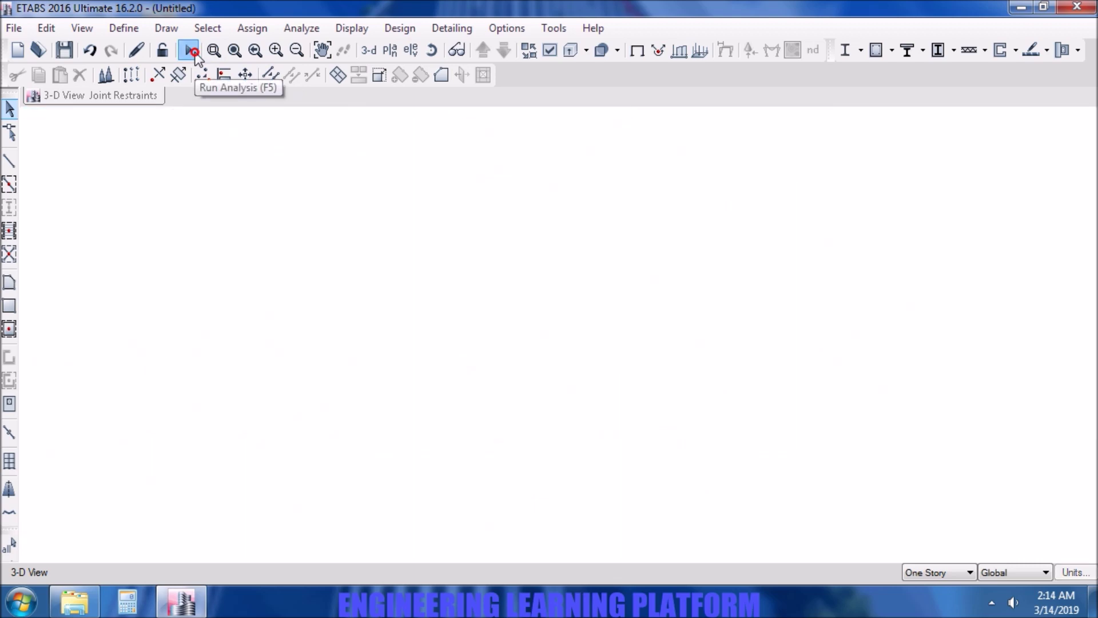
text(CHECK MODEL)
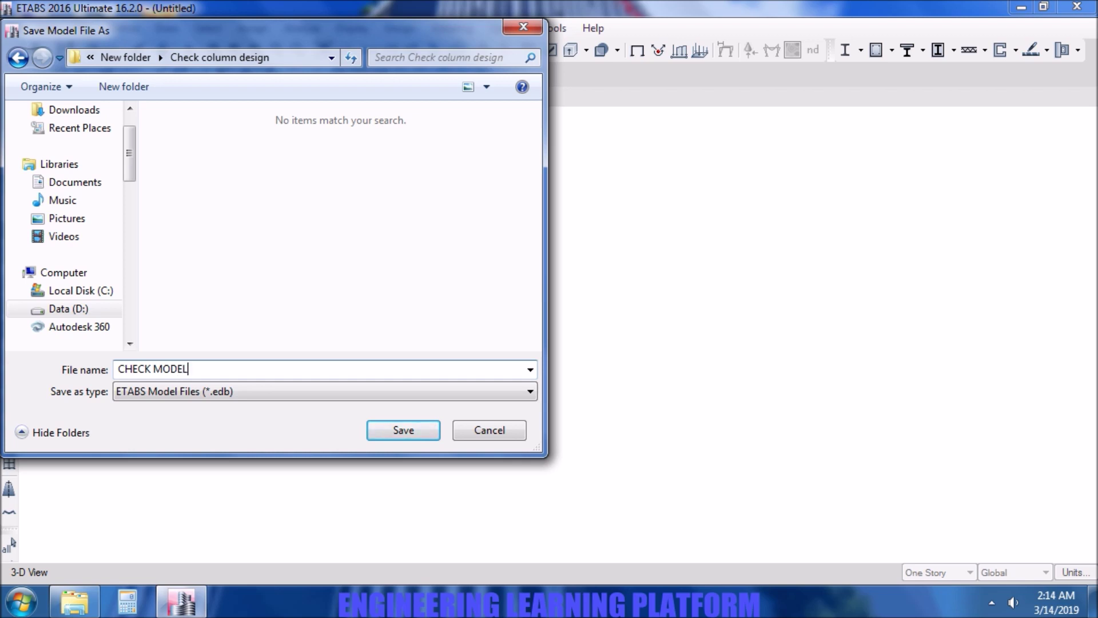
key(Return)
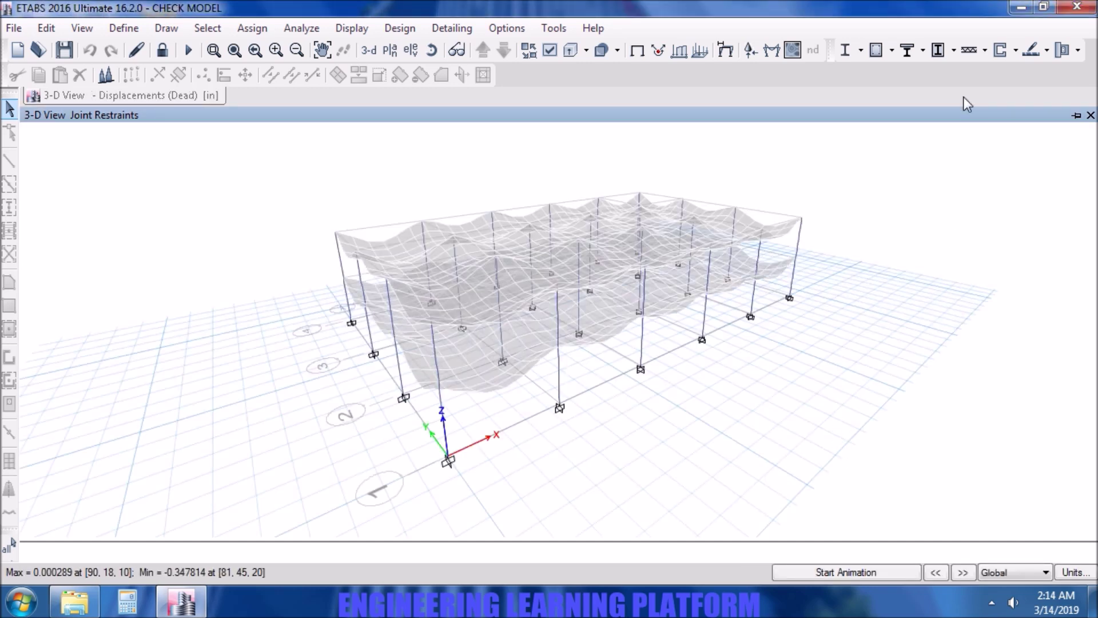
Step: Run the concrete frame design, then hide joint objects, beams and floors so only the columns' longitudinal reinforcing shows in 3D
click(880, 51)
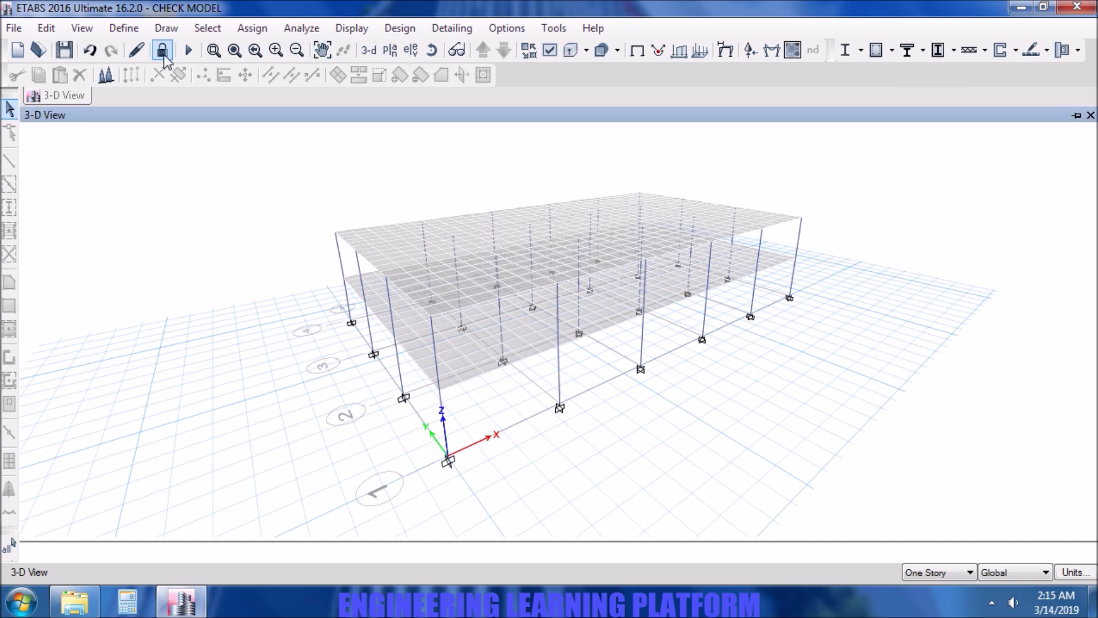
click(136, 50)
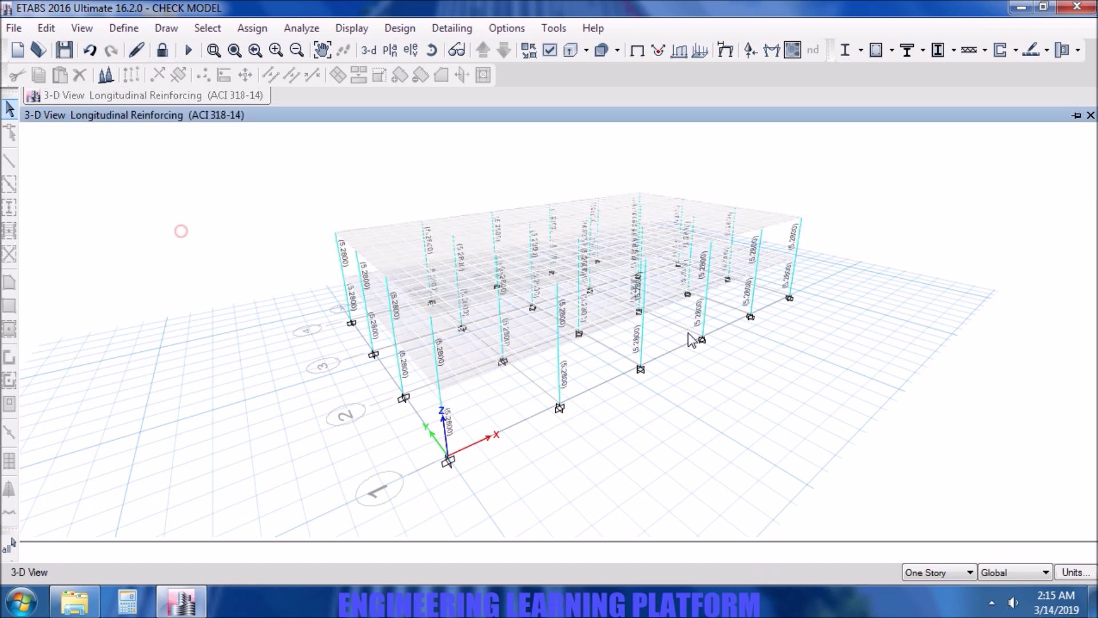
click(570, 51)
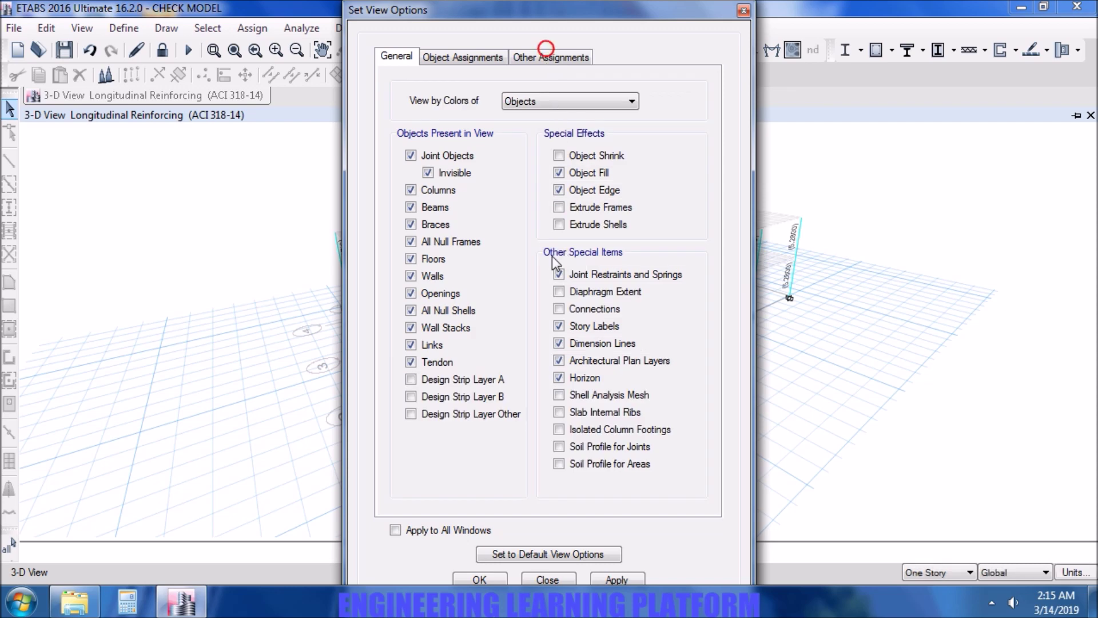
click(450, 155)
click(438, 207)
click(441, 260)
click(626, 578)
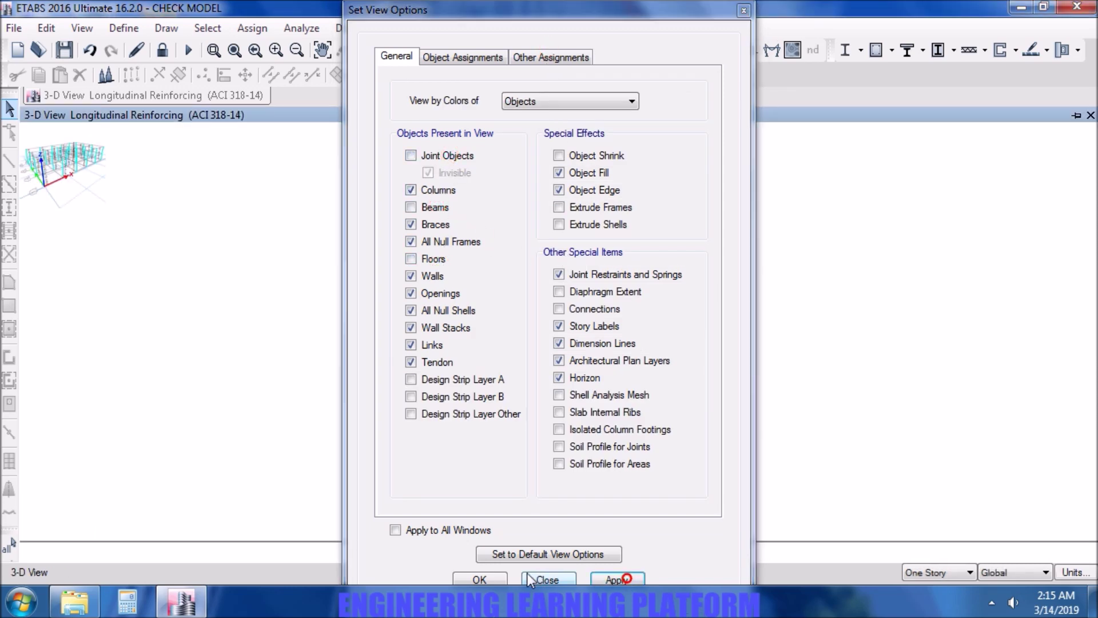
click(487, 579)
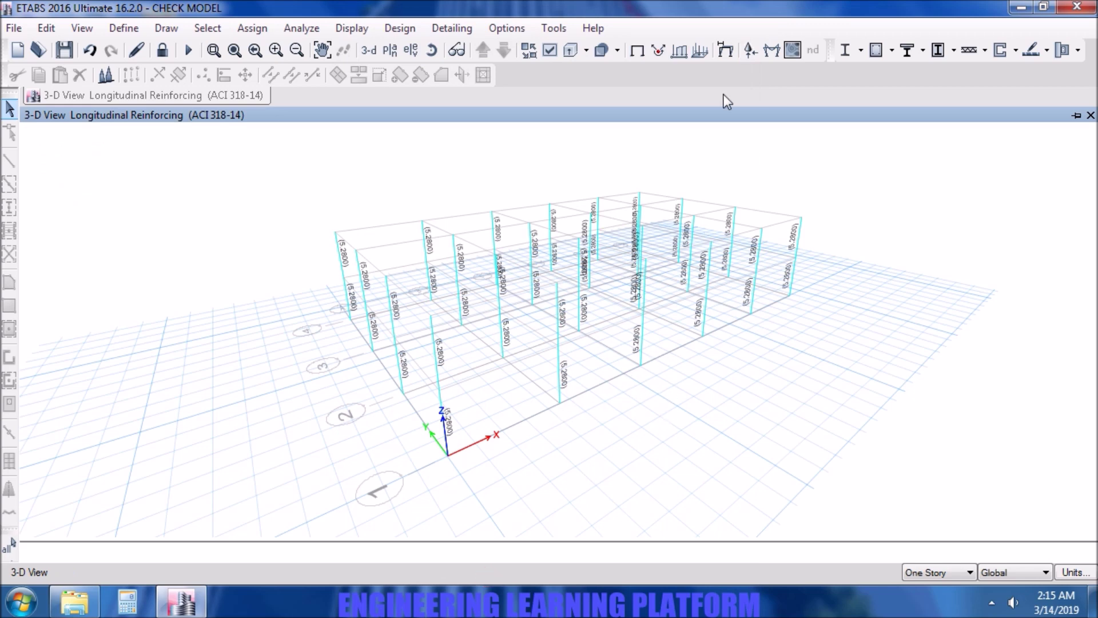
Step: Examine the design summary of exterior column C9 on Story1, including its axial, moment and shear design, and close it
middle_drag(623, 399, 588, 398)
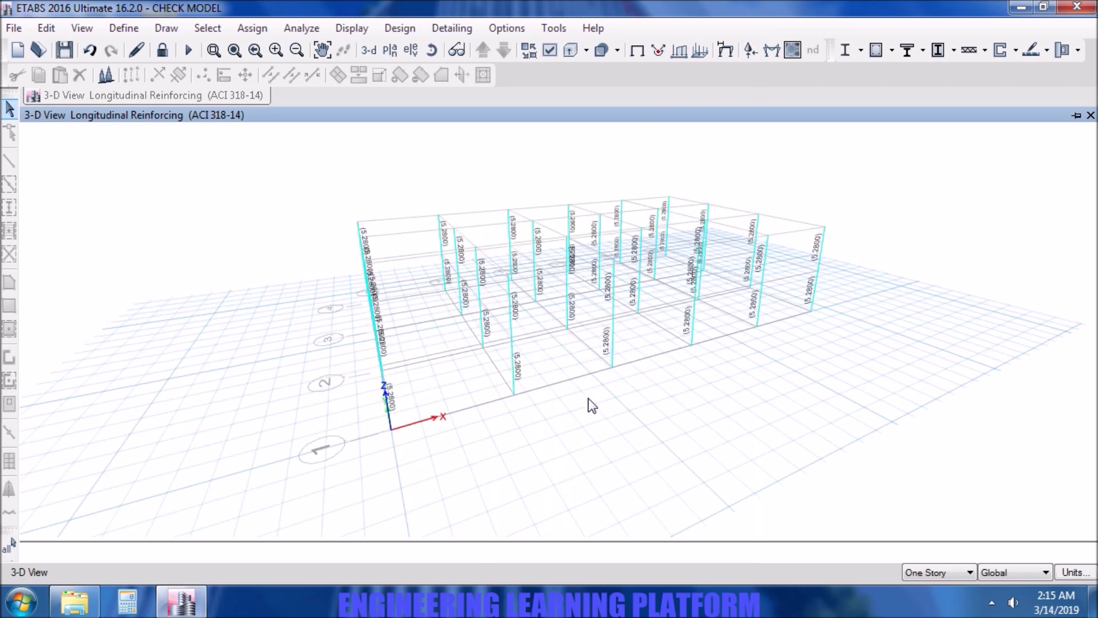
middle_drag(606, 358, 642, 368)
right_click(636, 352)
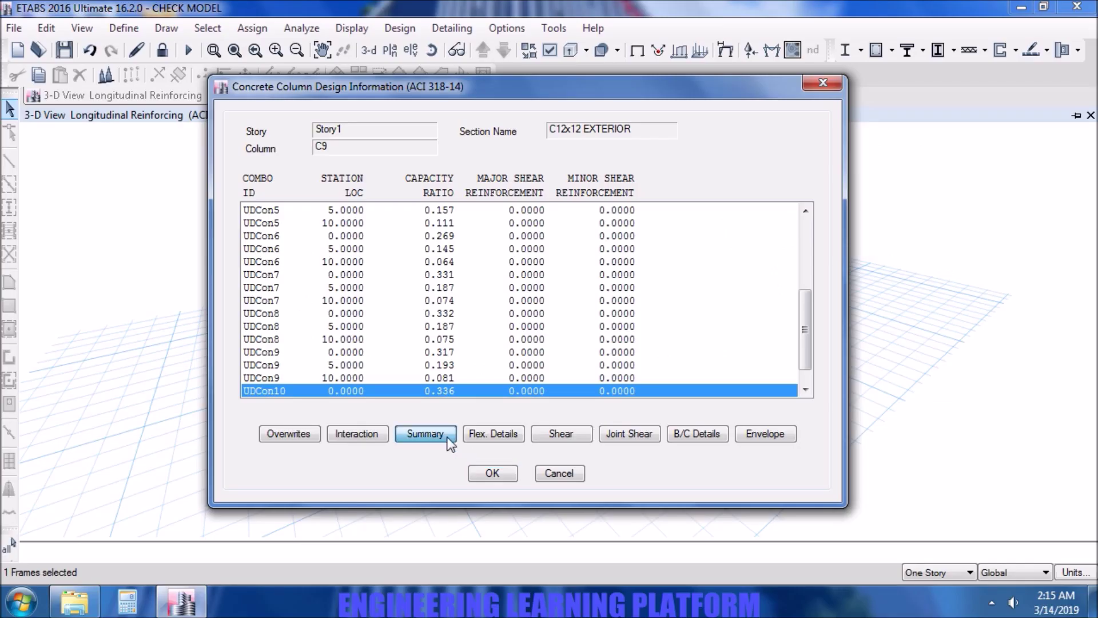
click(445, 442)
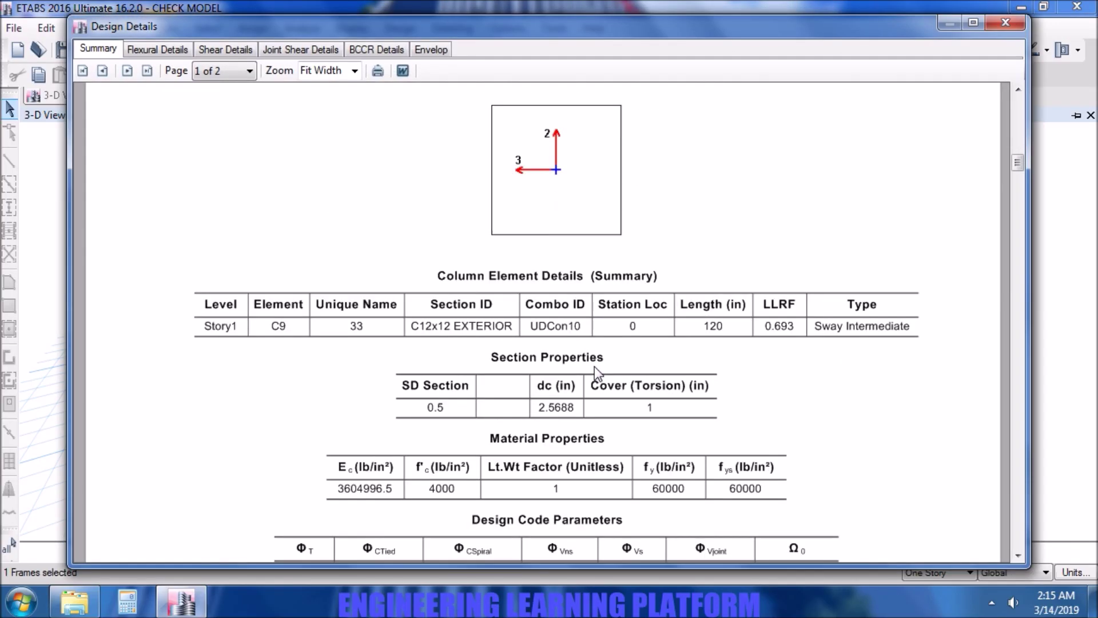
scroll(595, 366, down, 6)
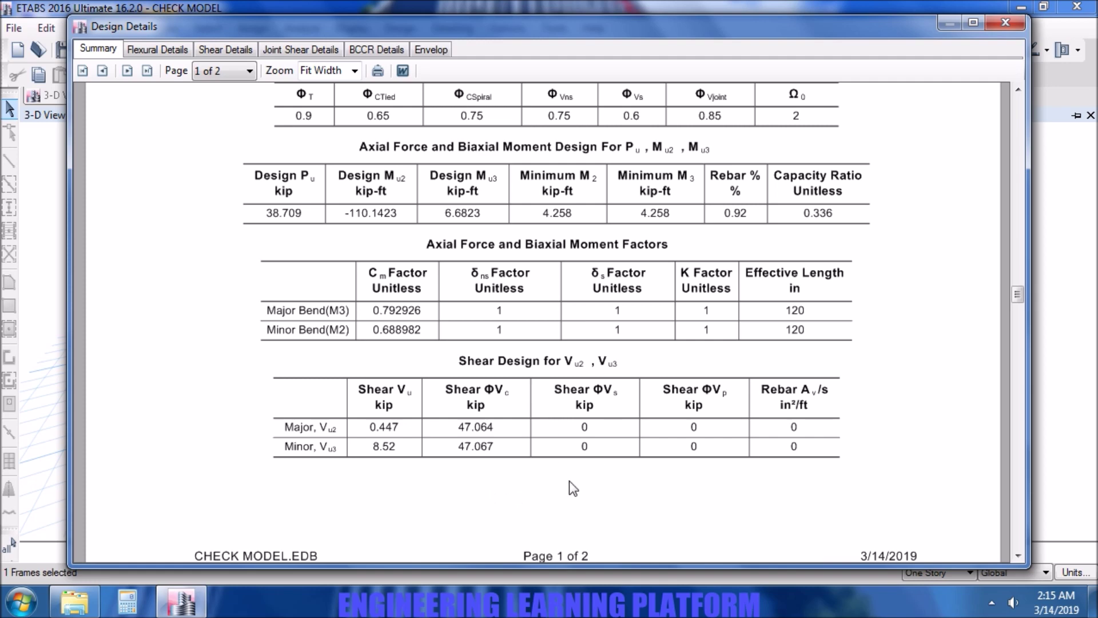
scroll(569, 482, down, 3)
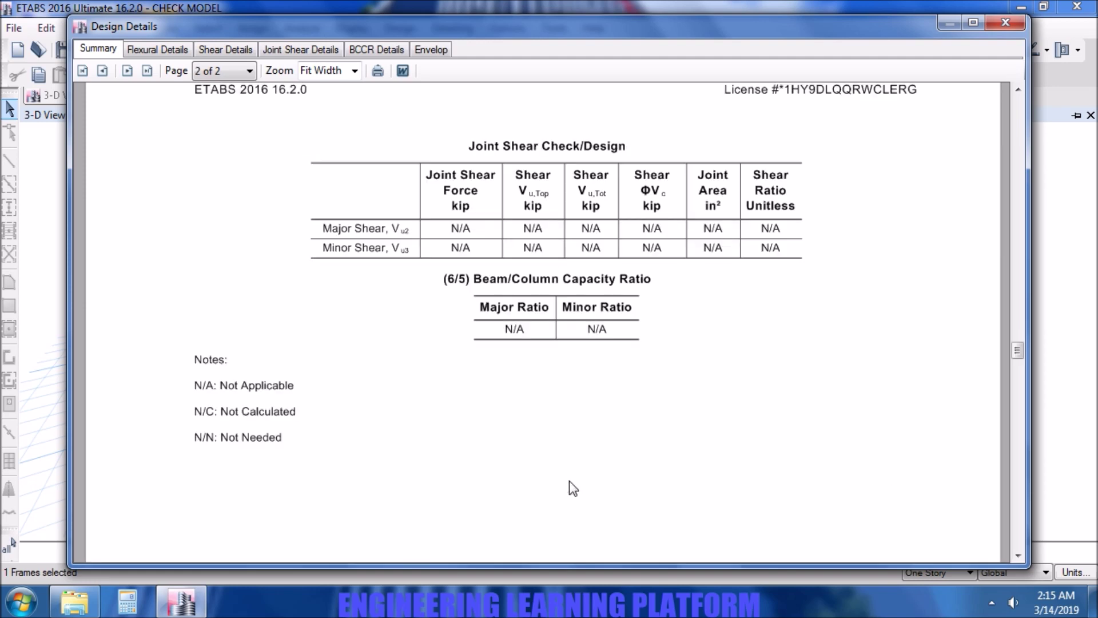
scroll(573, 482, up, 3)
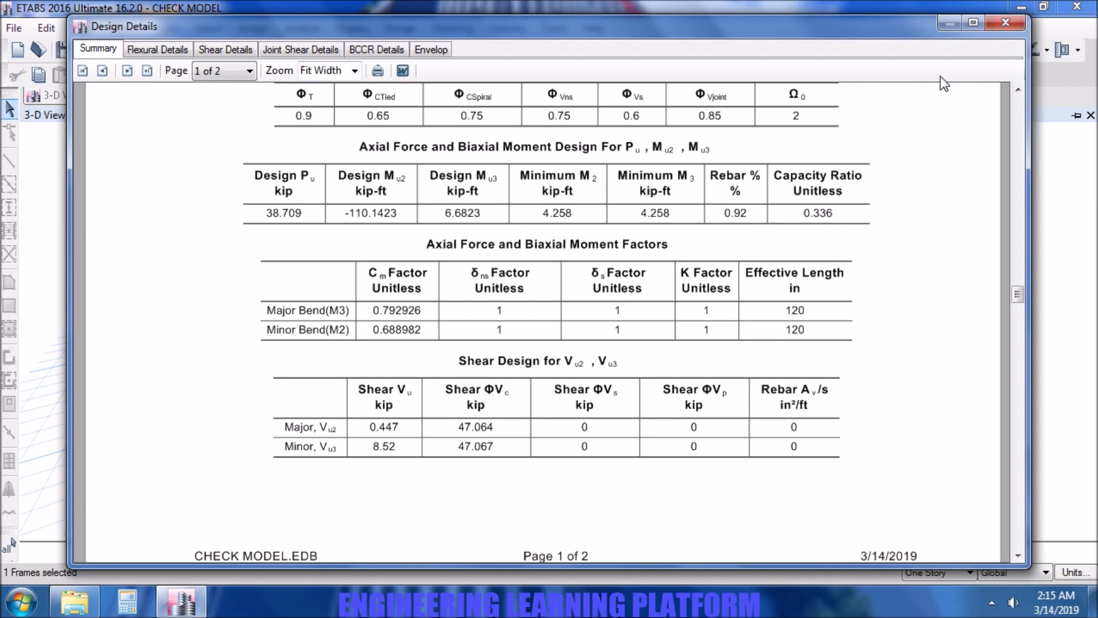
click(1006, 23)
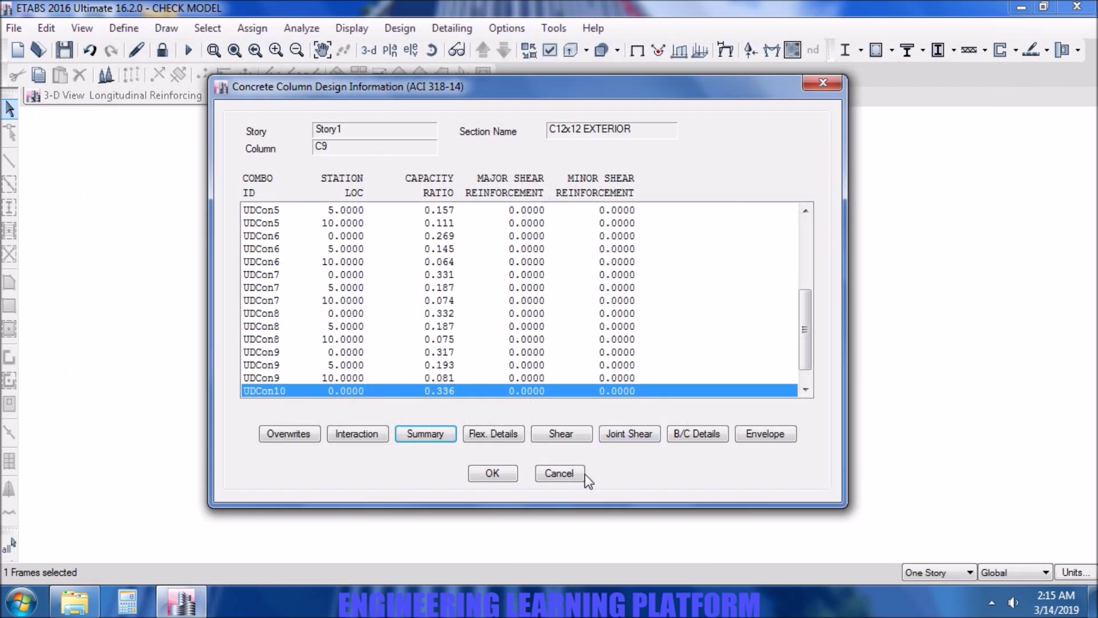
click(493, 473)
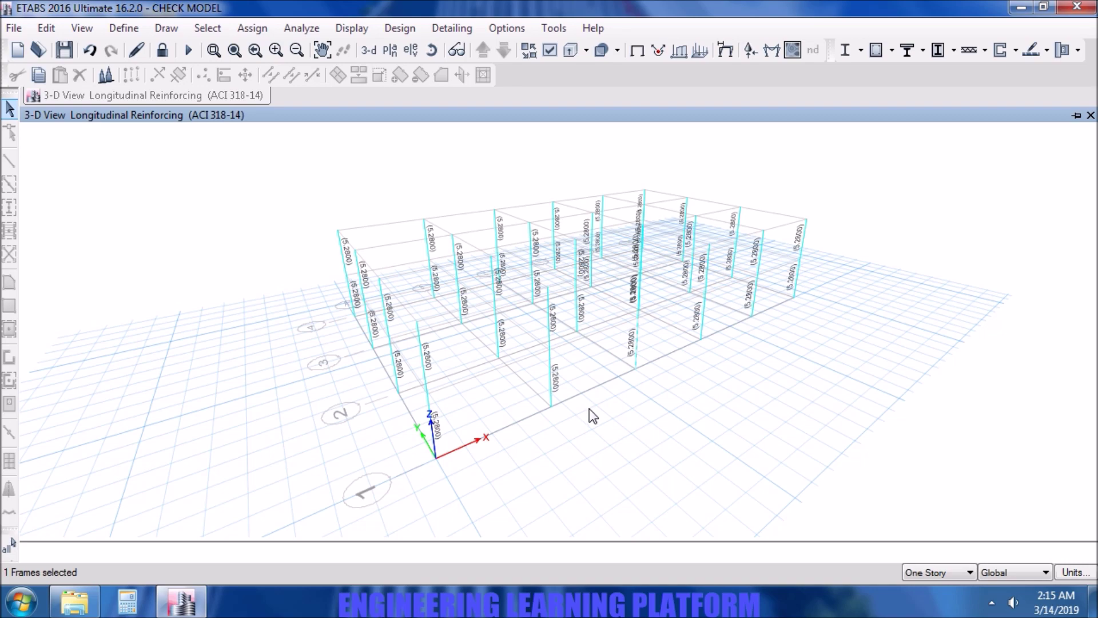
Step: Examine the design summary of interior column C19 on Story1, checking rebar percentage and capacity ratio, and close it
right_click(578, 303)
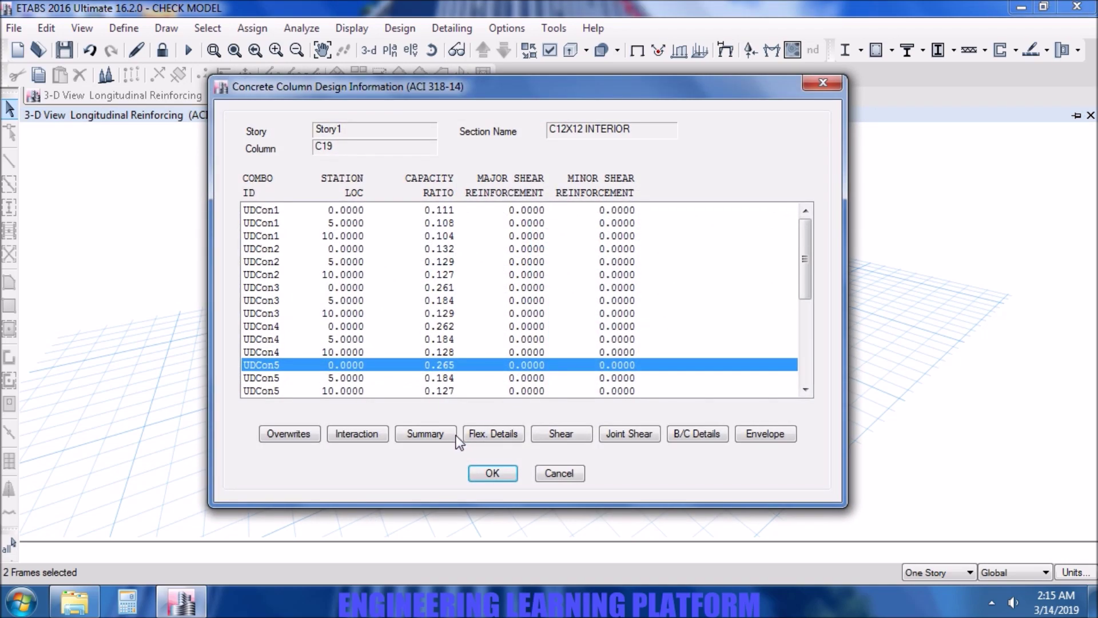
click(425, 434)
scroll(463, 378, down, 5)
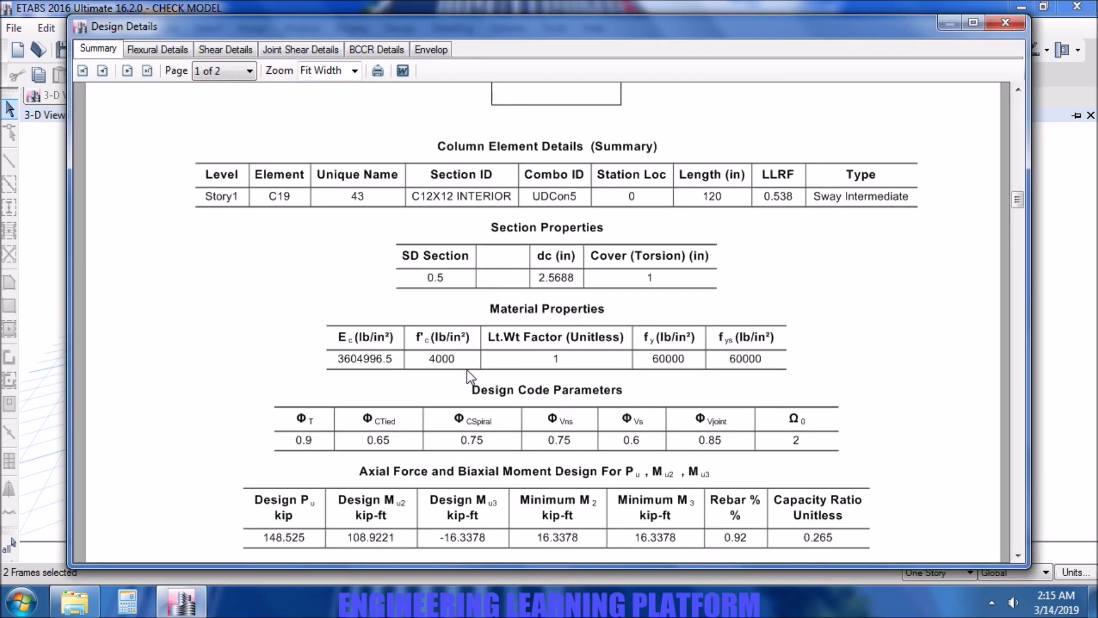
scroll(468, 374, down, 3)
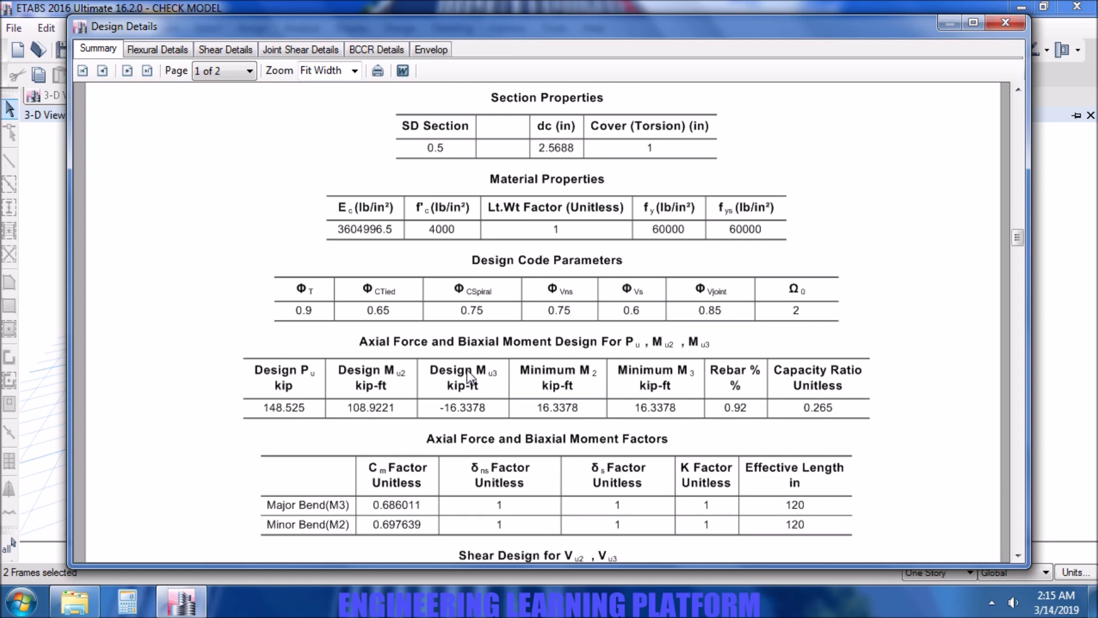
scroll(466, 370, down, 3)
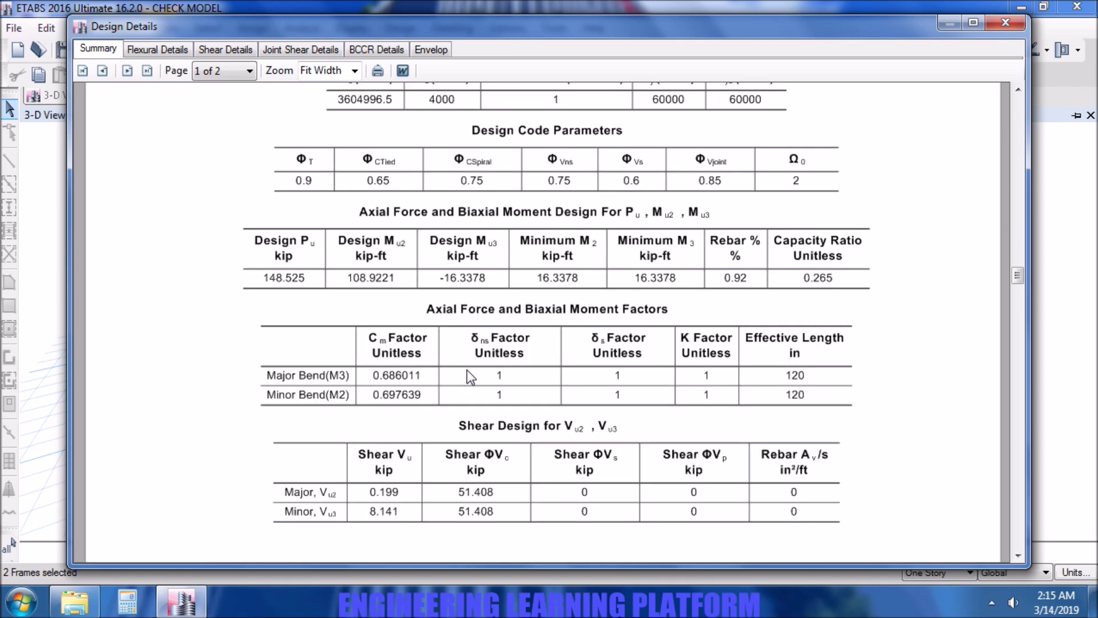
scroll(467, 369, down, 3)
scroll(466, 369, up, 3)
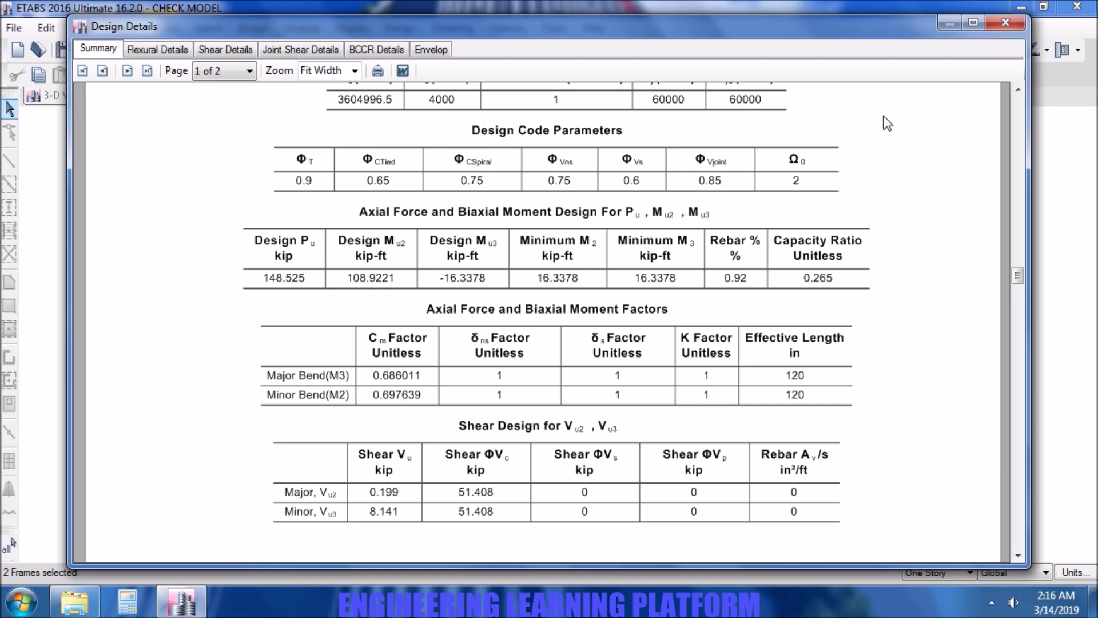
click(1007, 24)
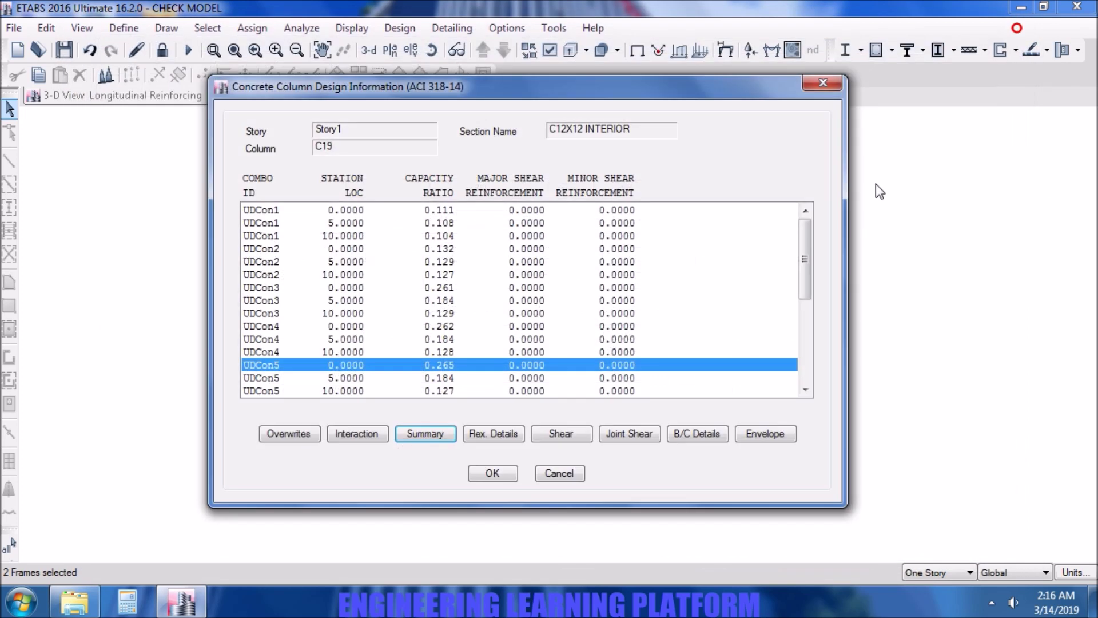
click(493, 474)
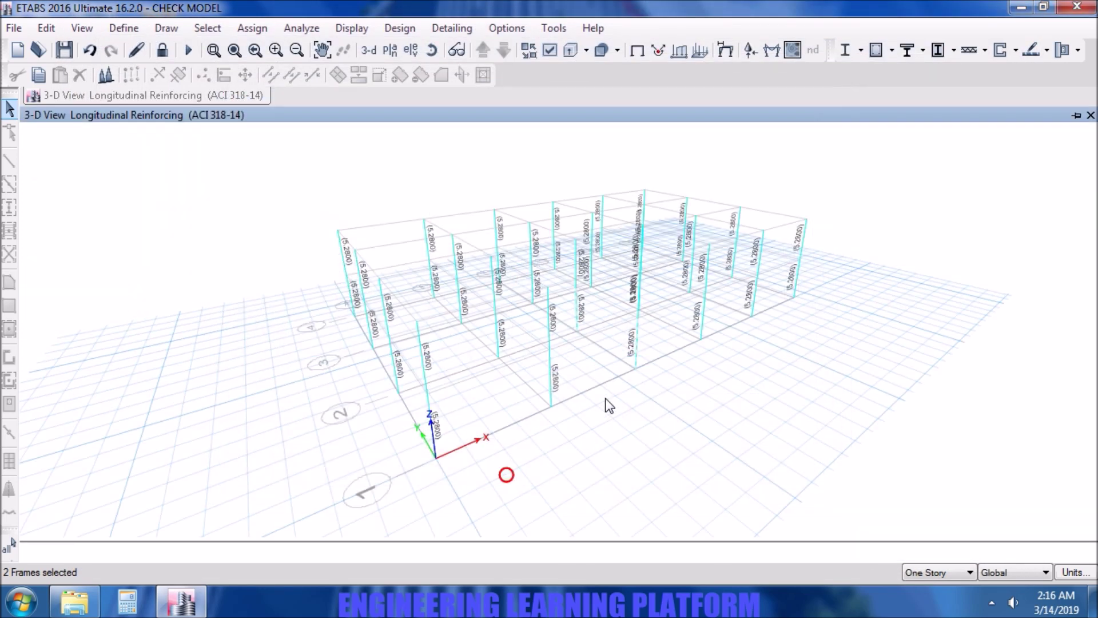
Step: Examine the design summary of interior column C23 on Story1, including its rebar percentage and capacity ratio, and close it
click(689, 279)
right_click(691, 281)
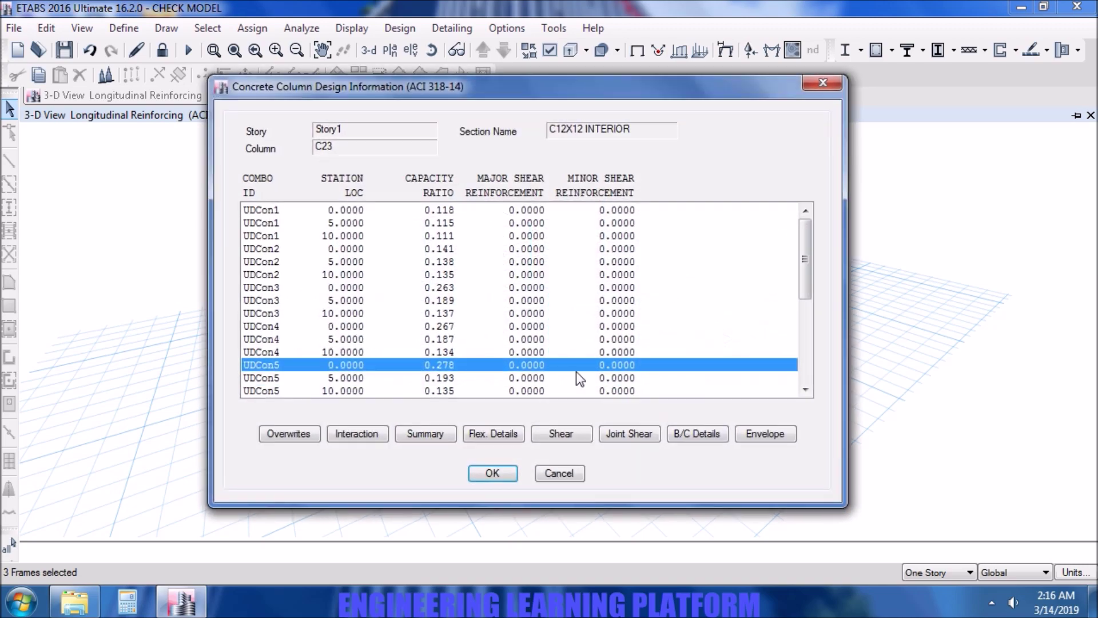
click(424, 433)
scroll(647, 389, down, 7)
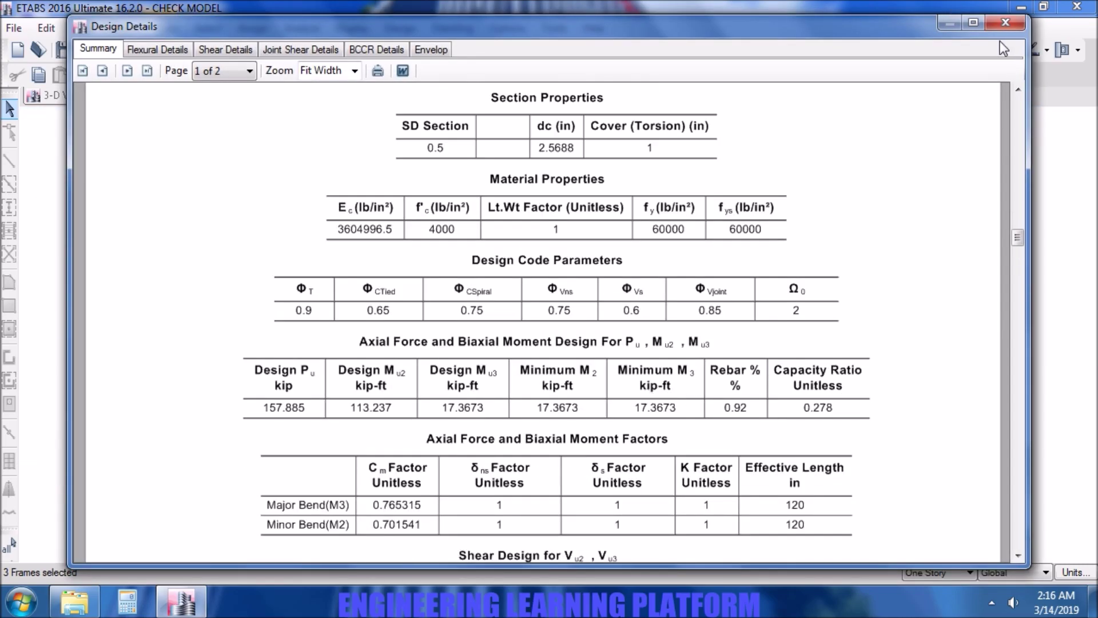
click(1006, 23)
click(496, 474)
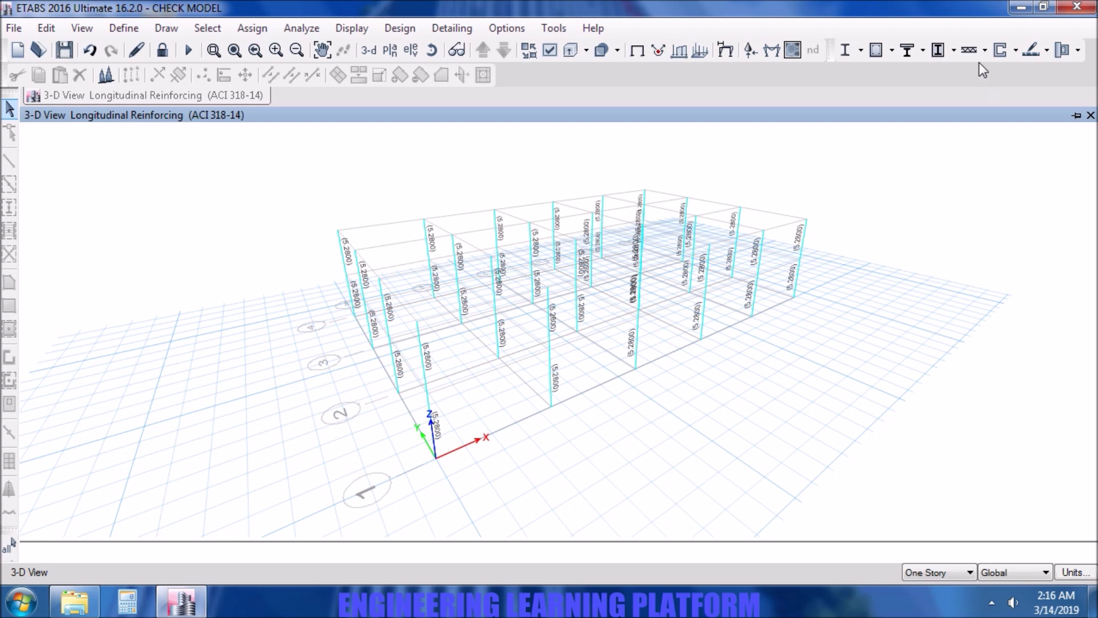
Step: Display the Shear Reinforcing design output for the concrete columns in the 3D view
click(885, 253)
shift+middle_drag(892, 211, 949, 282)
click(891, 50)
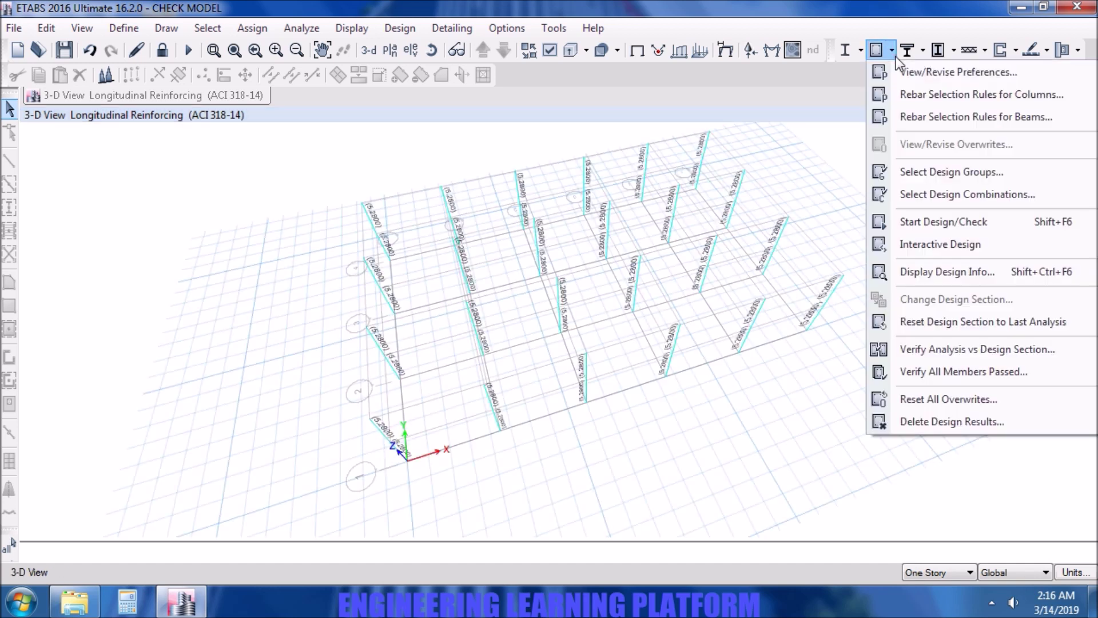
click(938, 274)
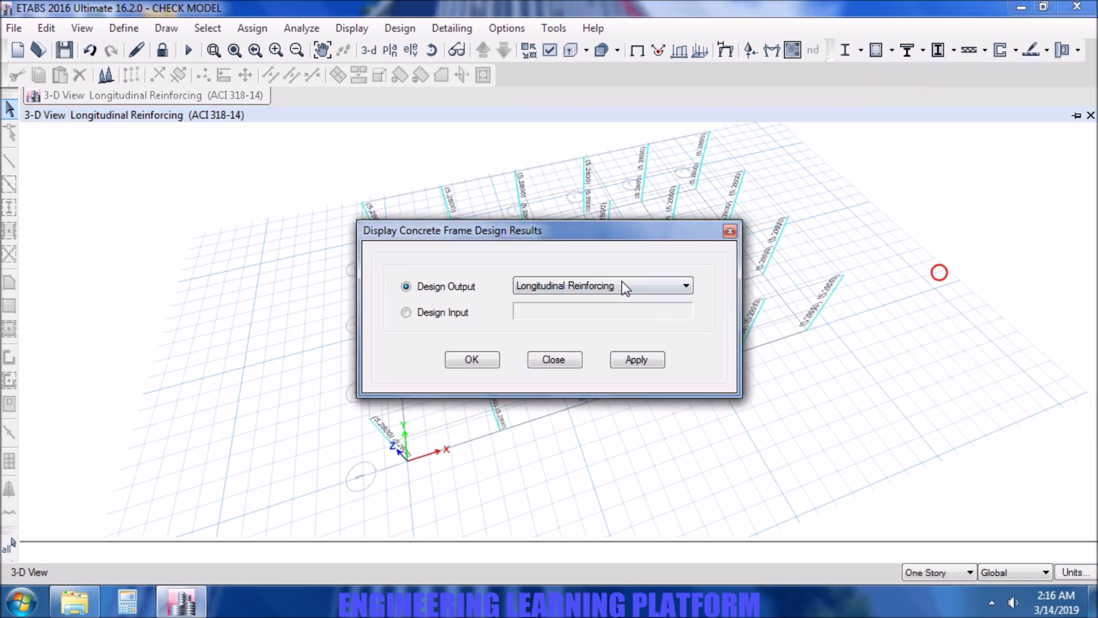
click(686, 285)
click(603, 318)
click(637, 361)
click(480, 360)
Step: Examine the major and minor shear reinforcement of exterior column C8 on Story1 in its design information, and close it
shift+middle_drag(629, 435, 725, 347)
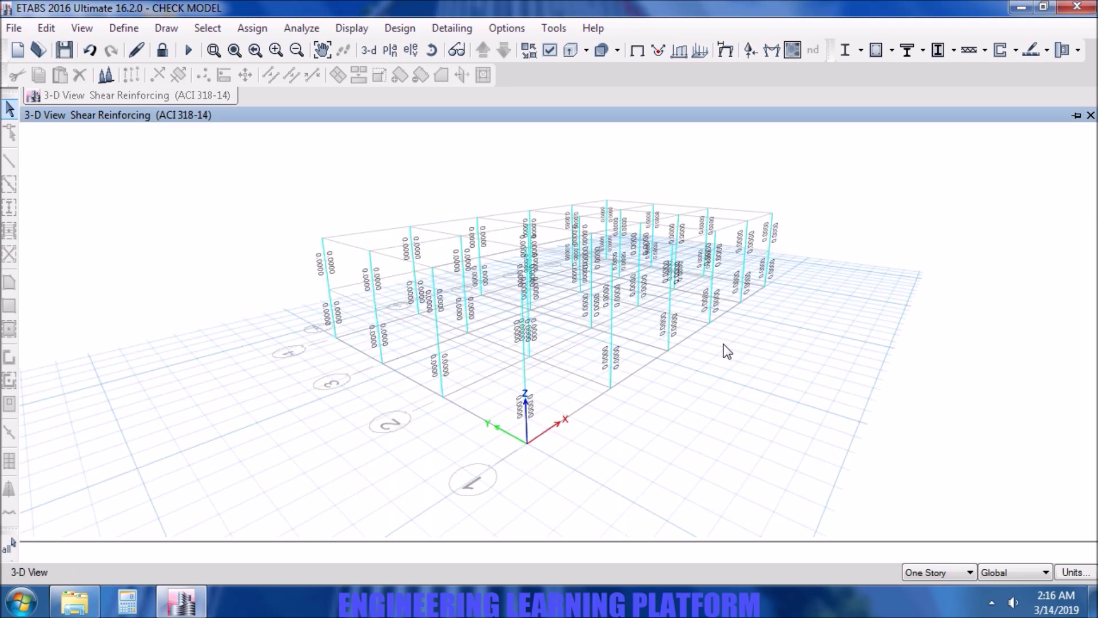
scroll(571, 370, up, 3)
scroll(618, 280, down, 3)
shift+middle_drag(619, 280, 642, 400)
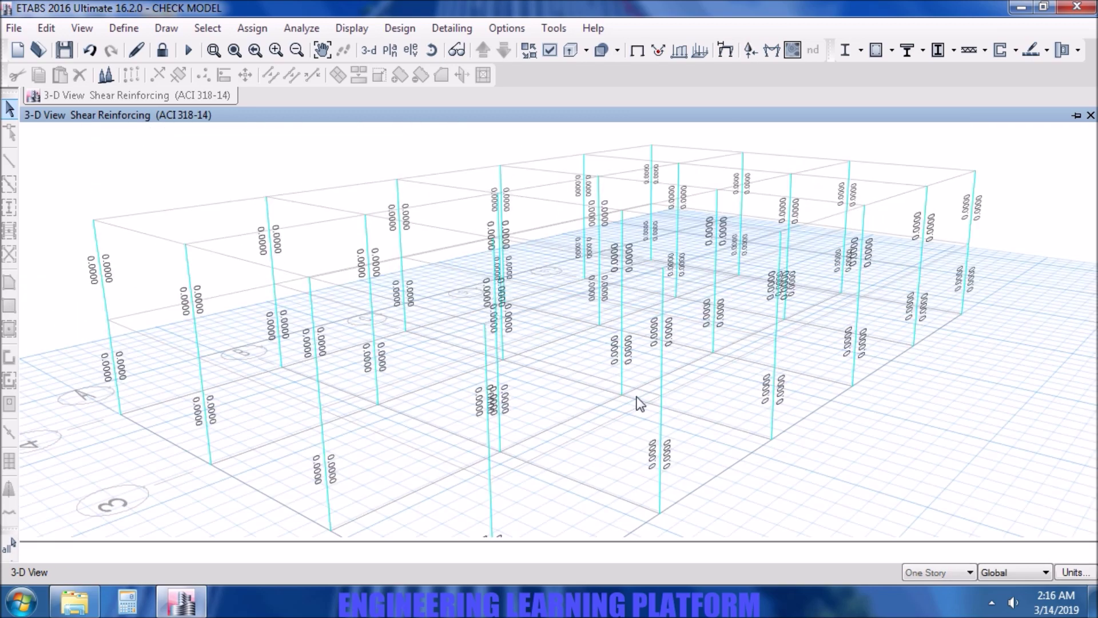
right_click(661, 441)
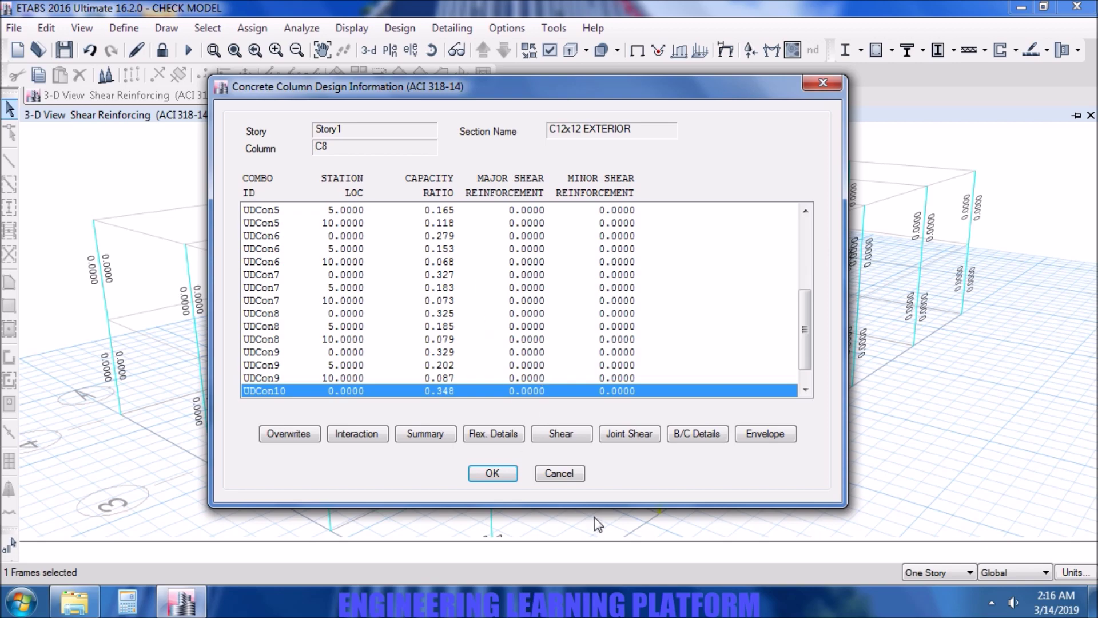
click(574, 473)
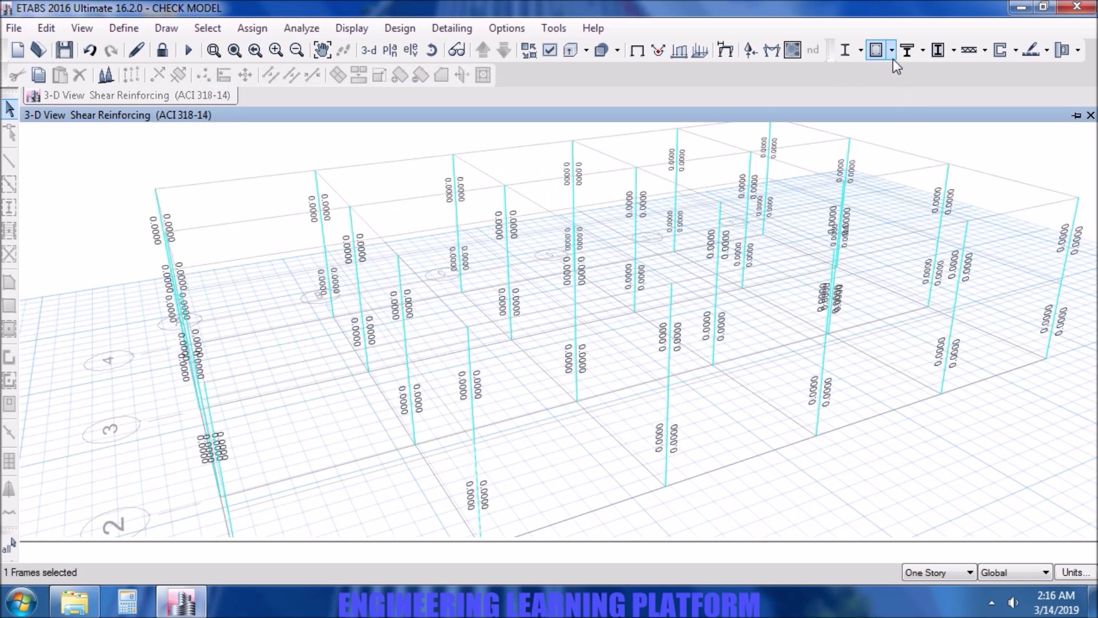
Step: Open the concrete frame design commands
click(892, 52)
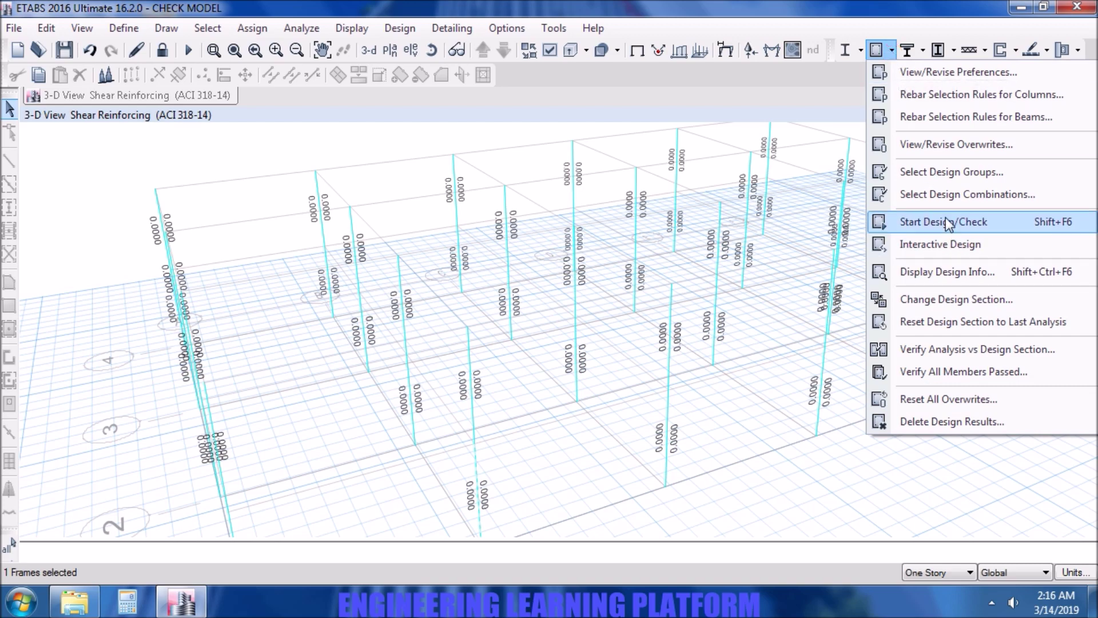